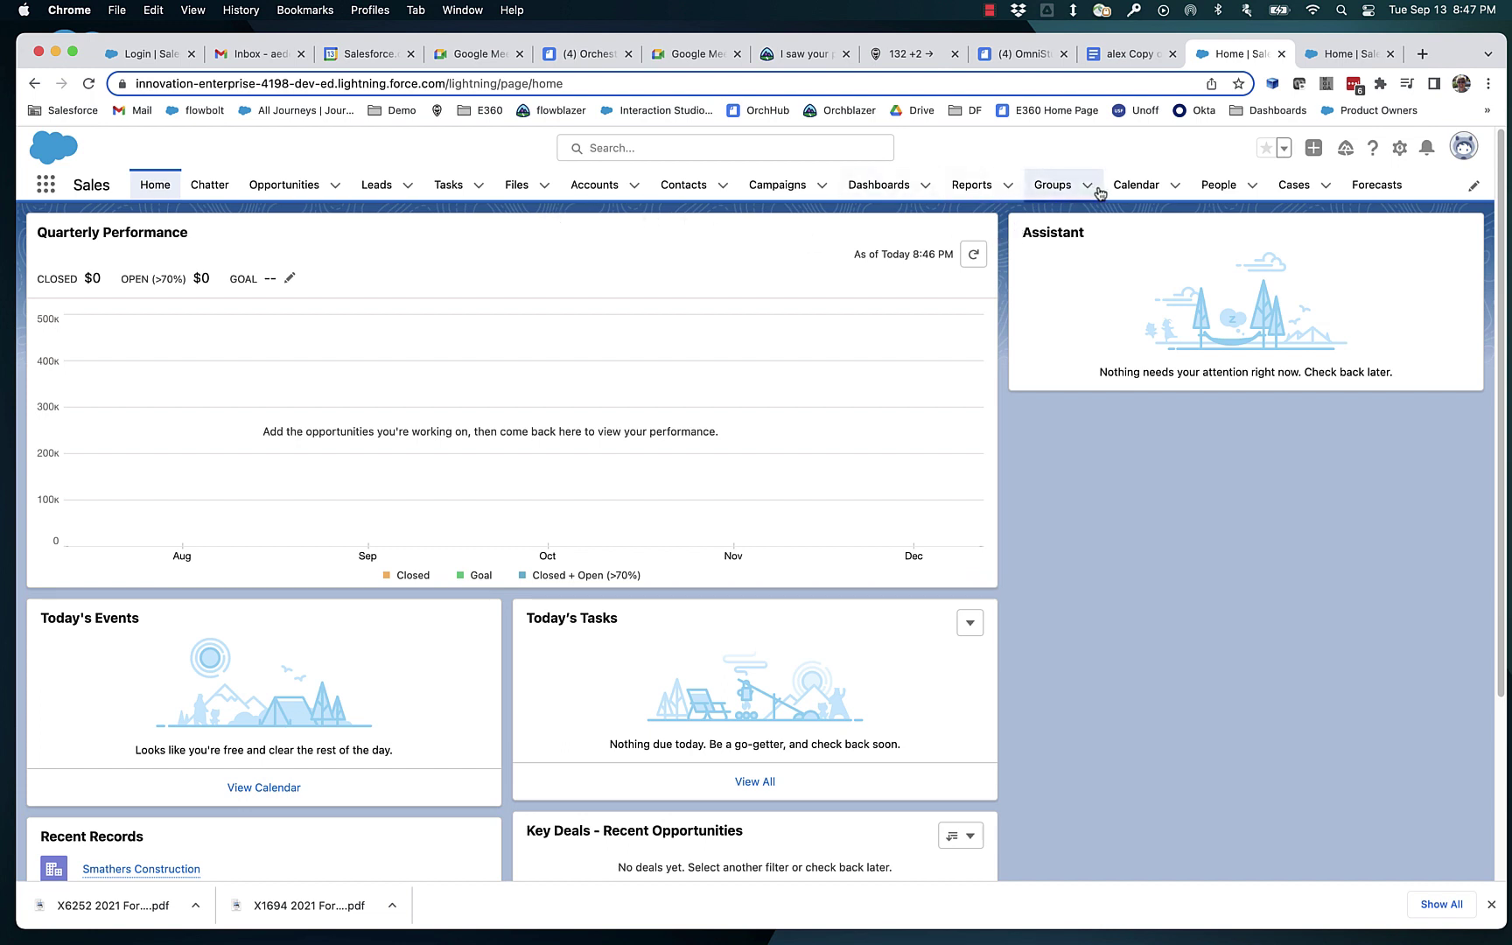
Open the Smathers Construction account and choose Second User as the new owner in its Change Owner dialog
click(634, 188)
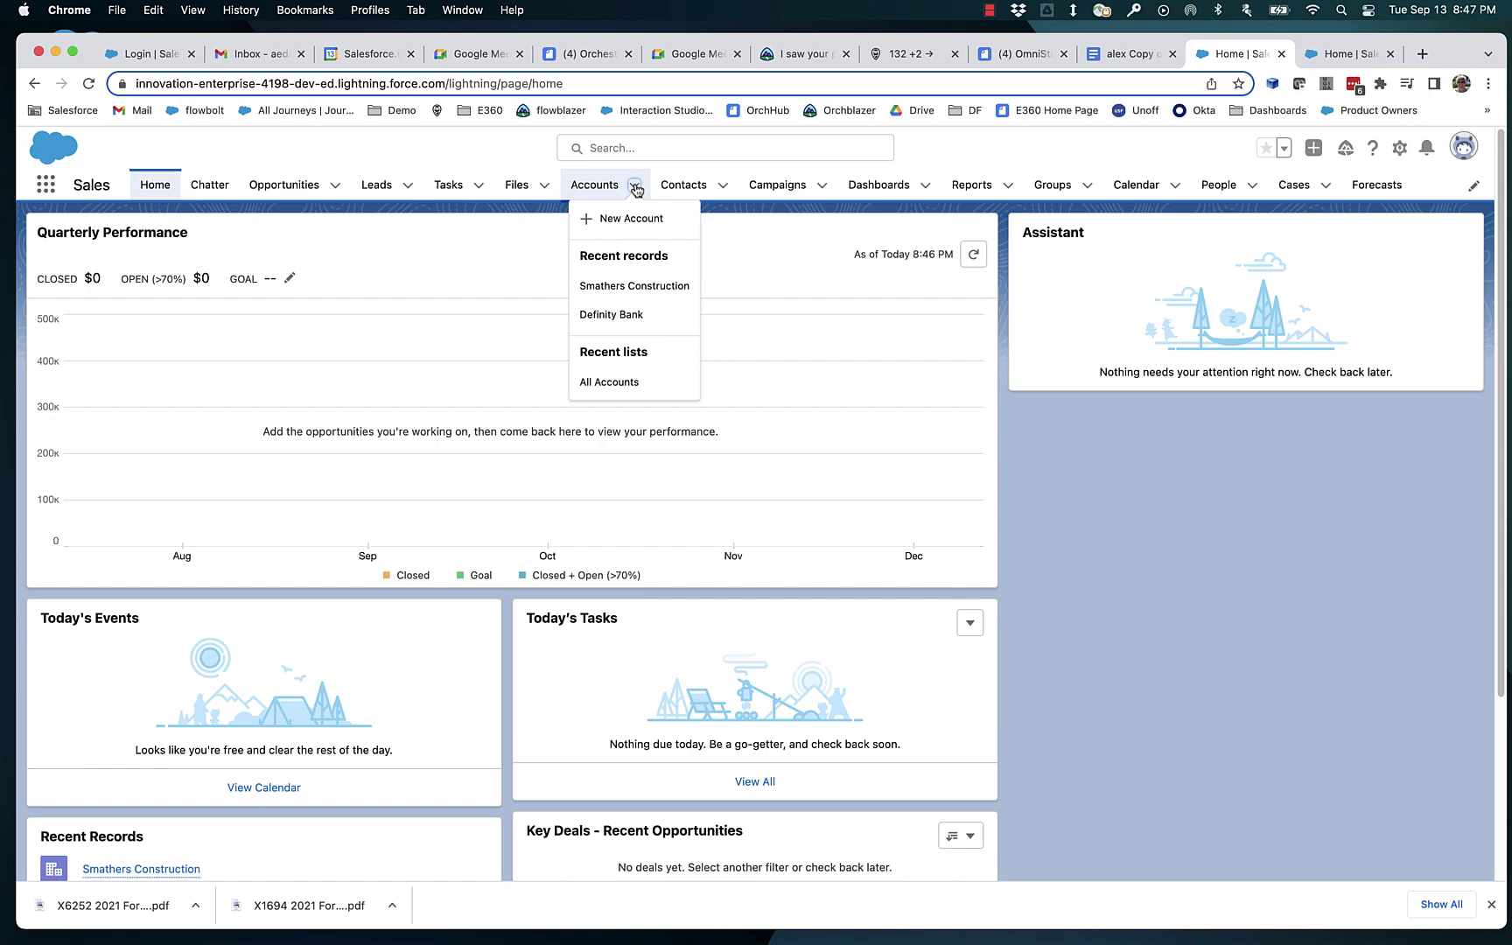
click(627, 279)
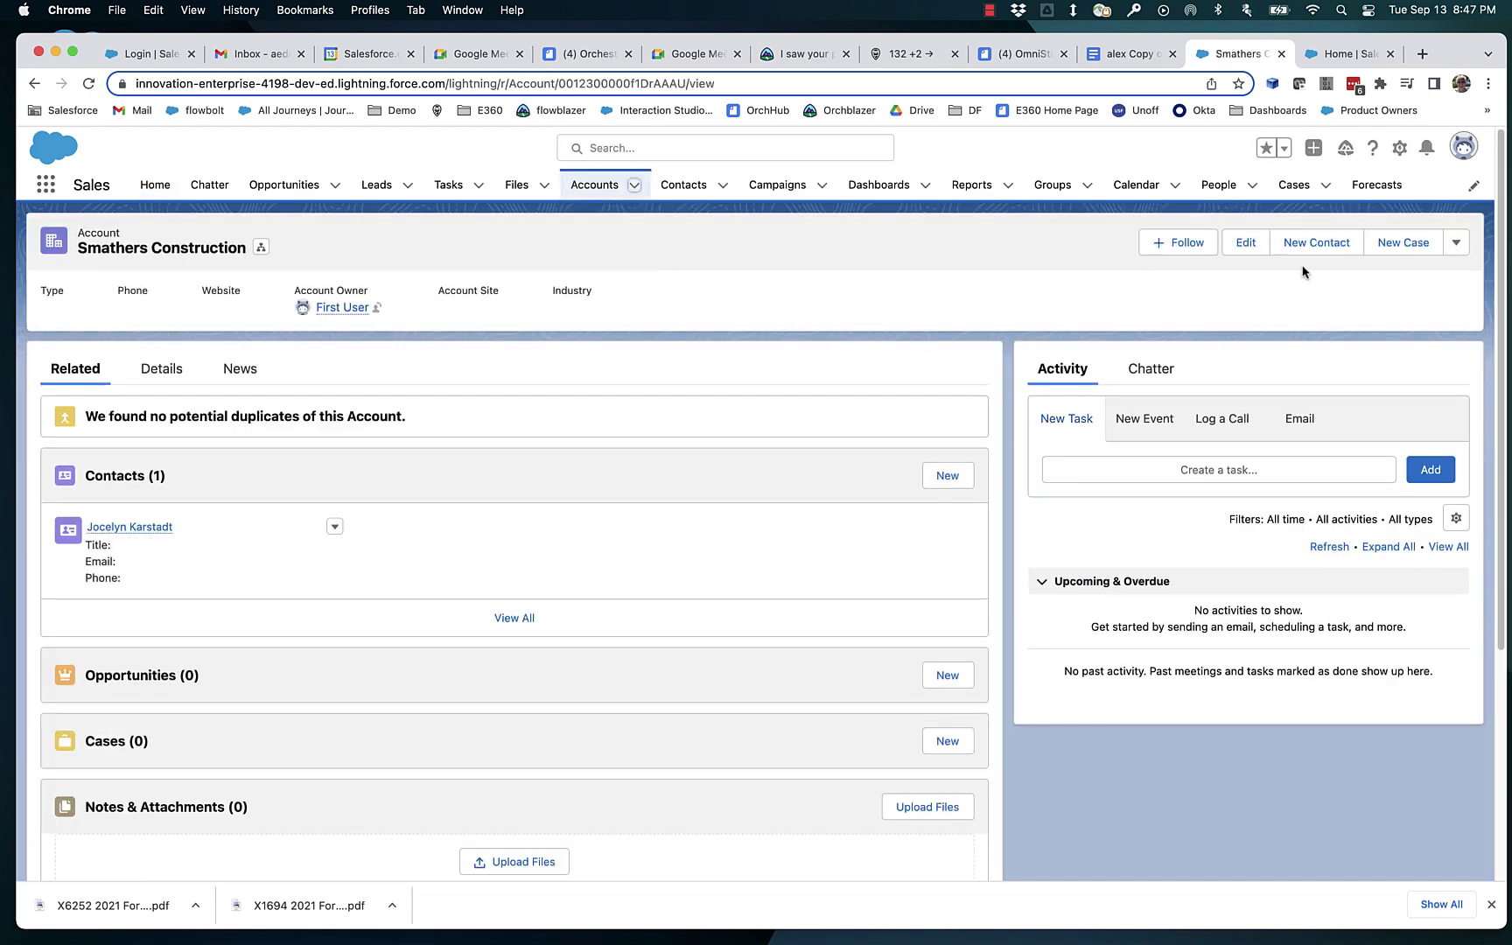
click(1457, 245)
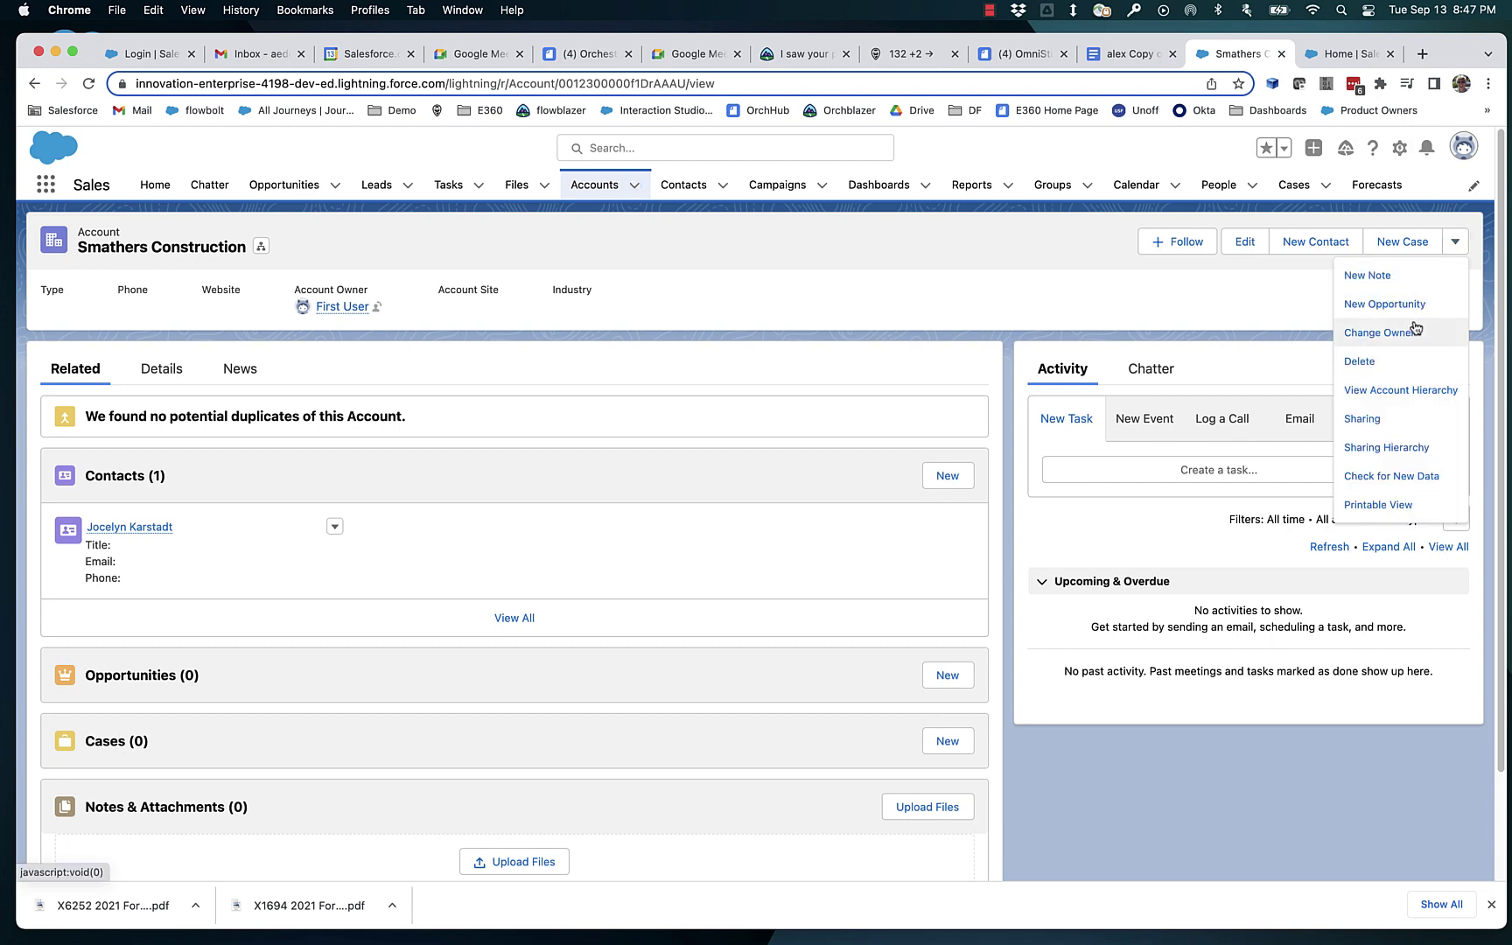
click(1378, 333)
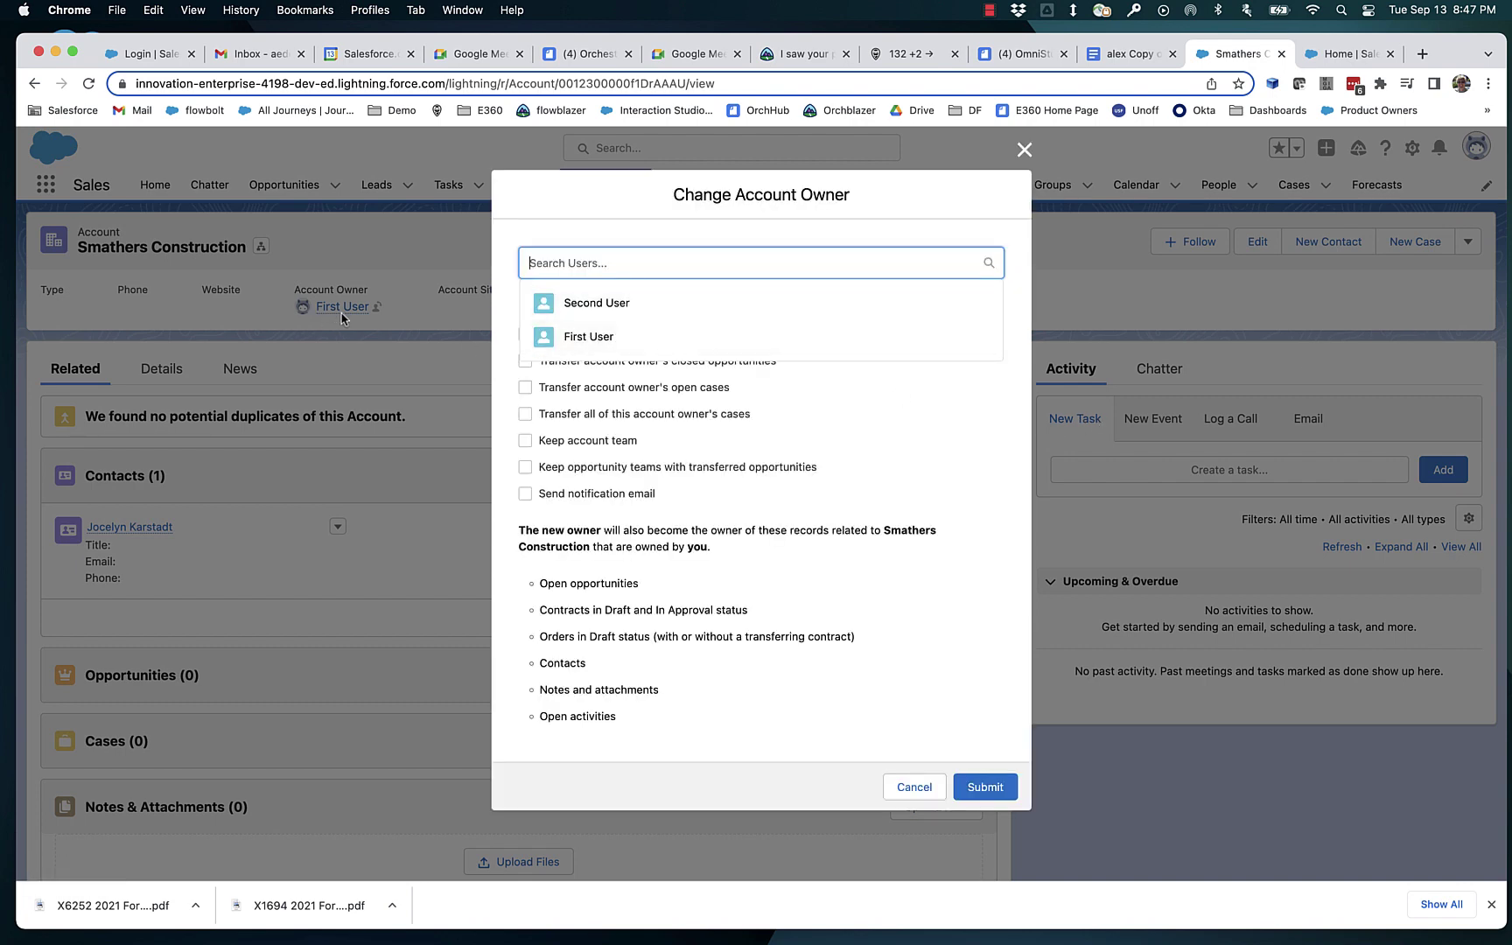
click(594, 305)
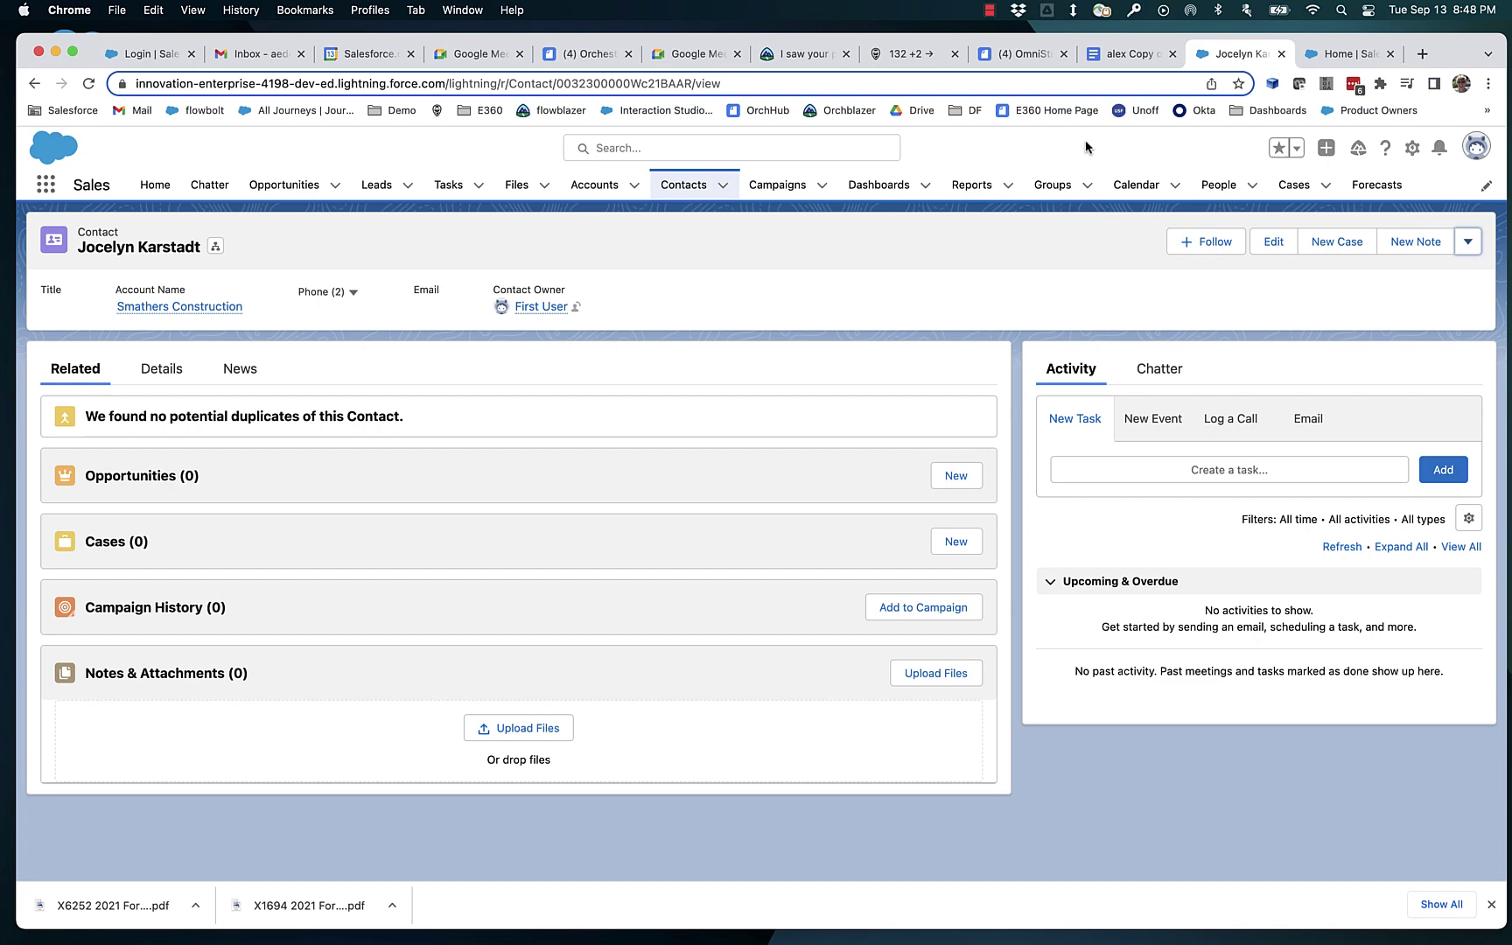
Find Flows in Setup by searching for "flow" and open the Change Owner (Account) flow
key(ctrl+Tab)
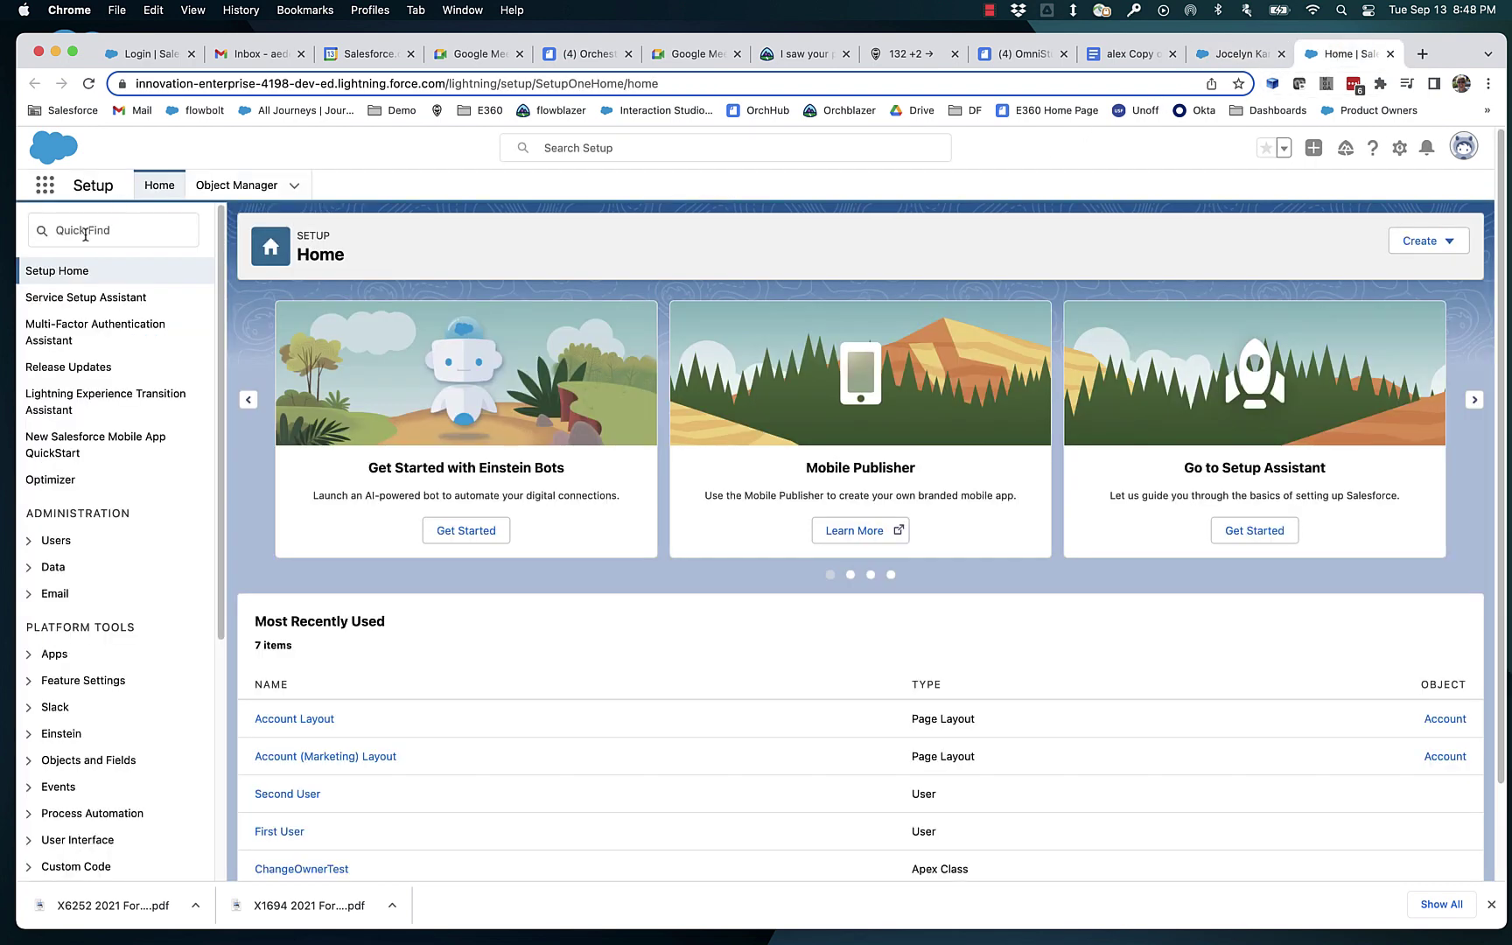
click(85, 235)
text(f)
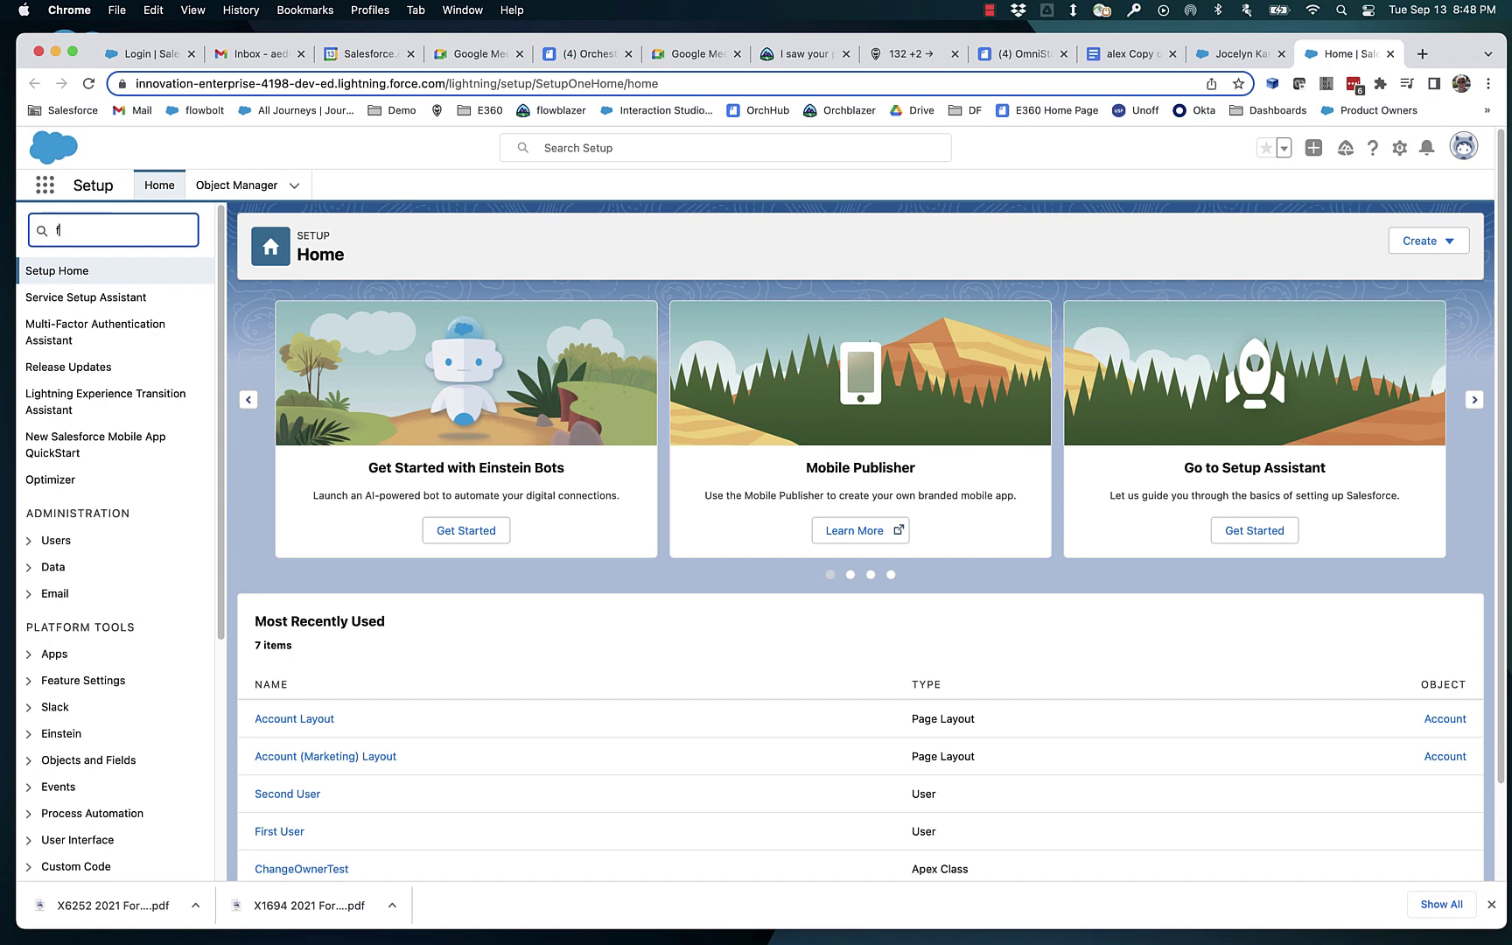
text(low)
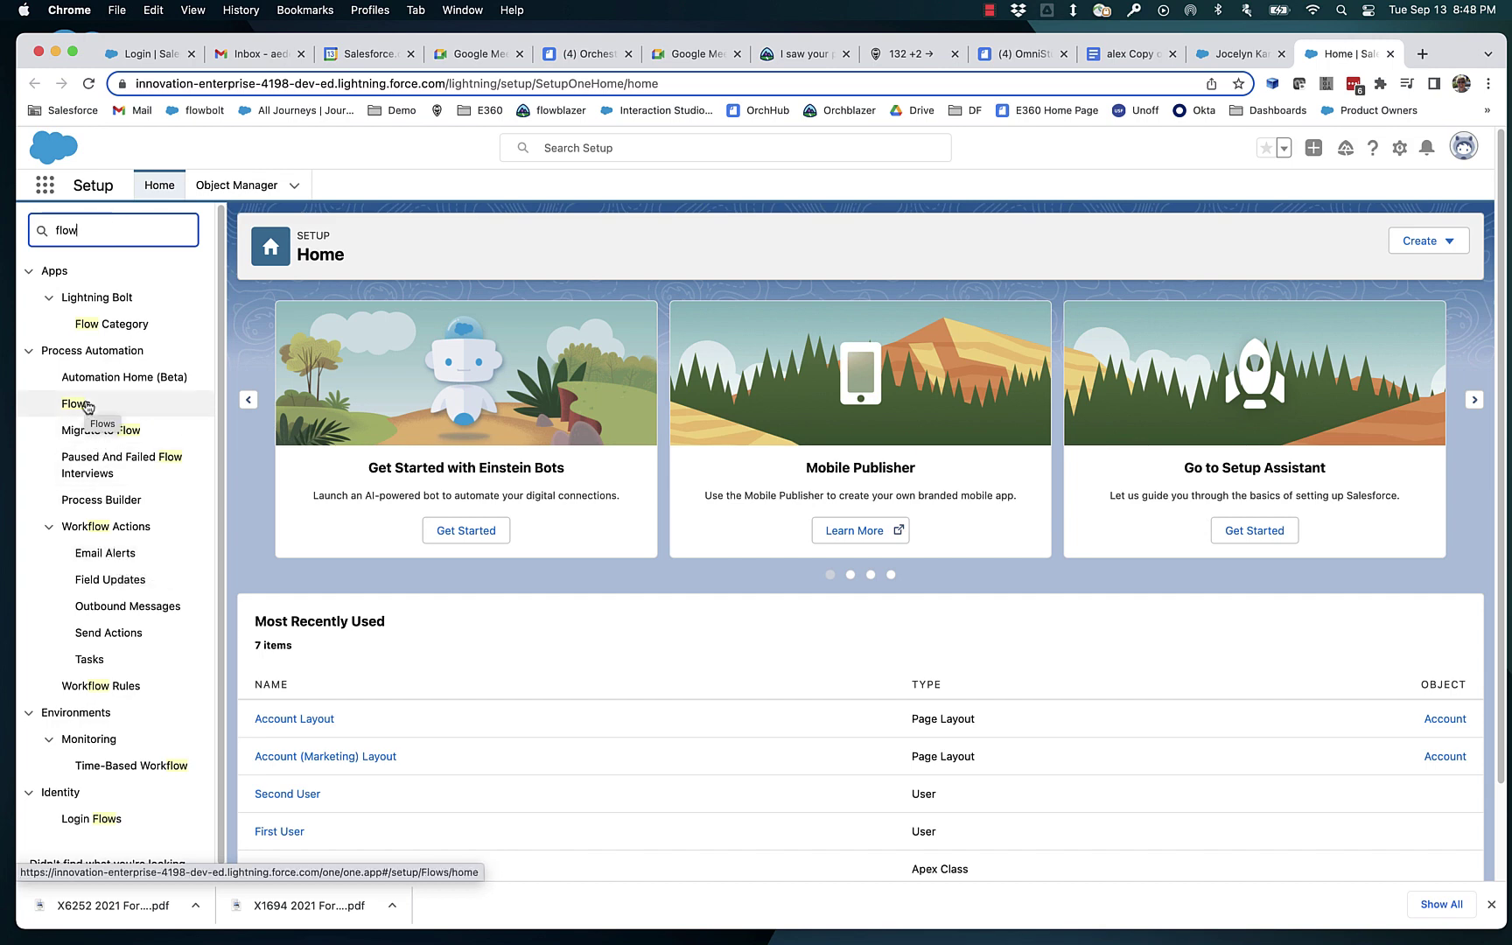
click(88, 407)
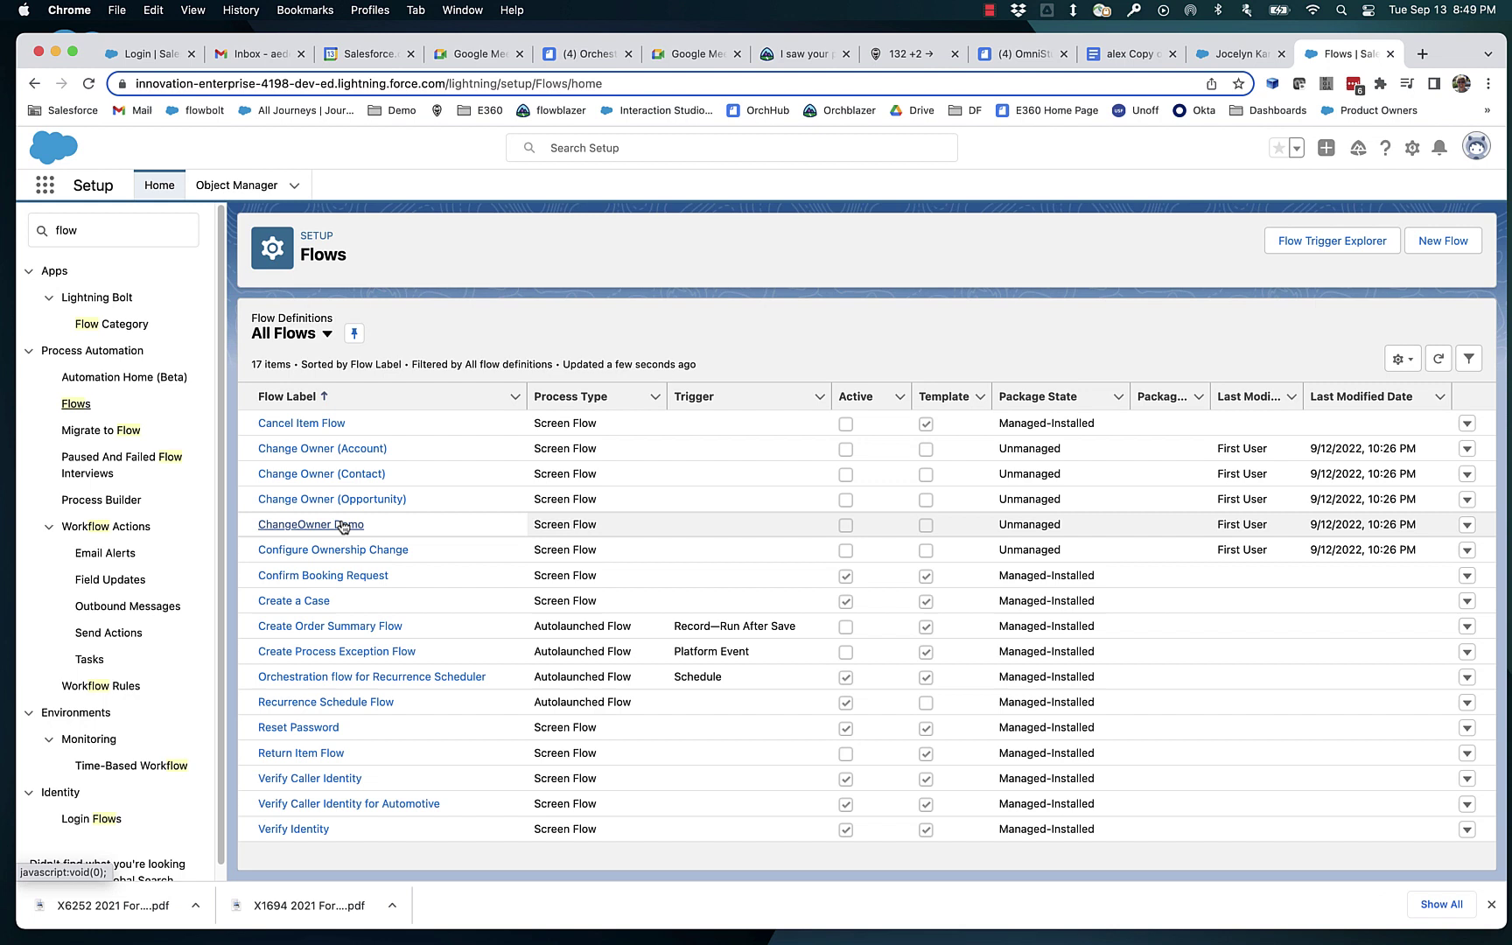
click(310, 449)
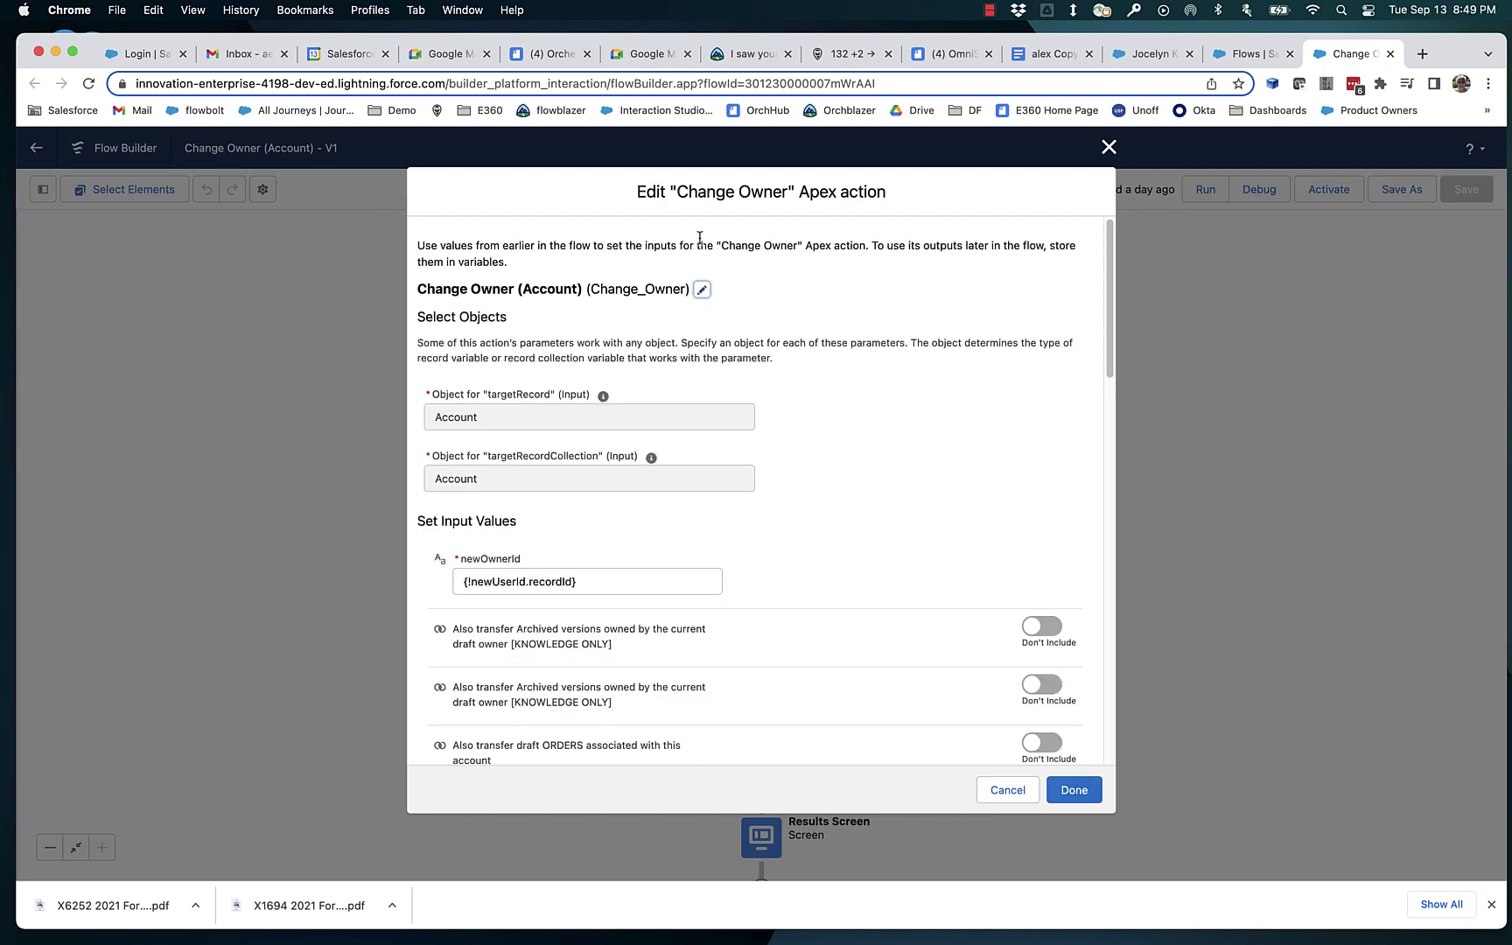
Examine the Change Owner Apex action's target objects, newOwnerId input, and knowledge, account and opportunity transfer options
drag(715, 245, 803, 246)
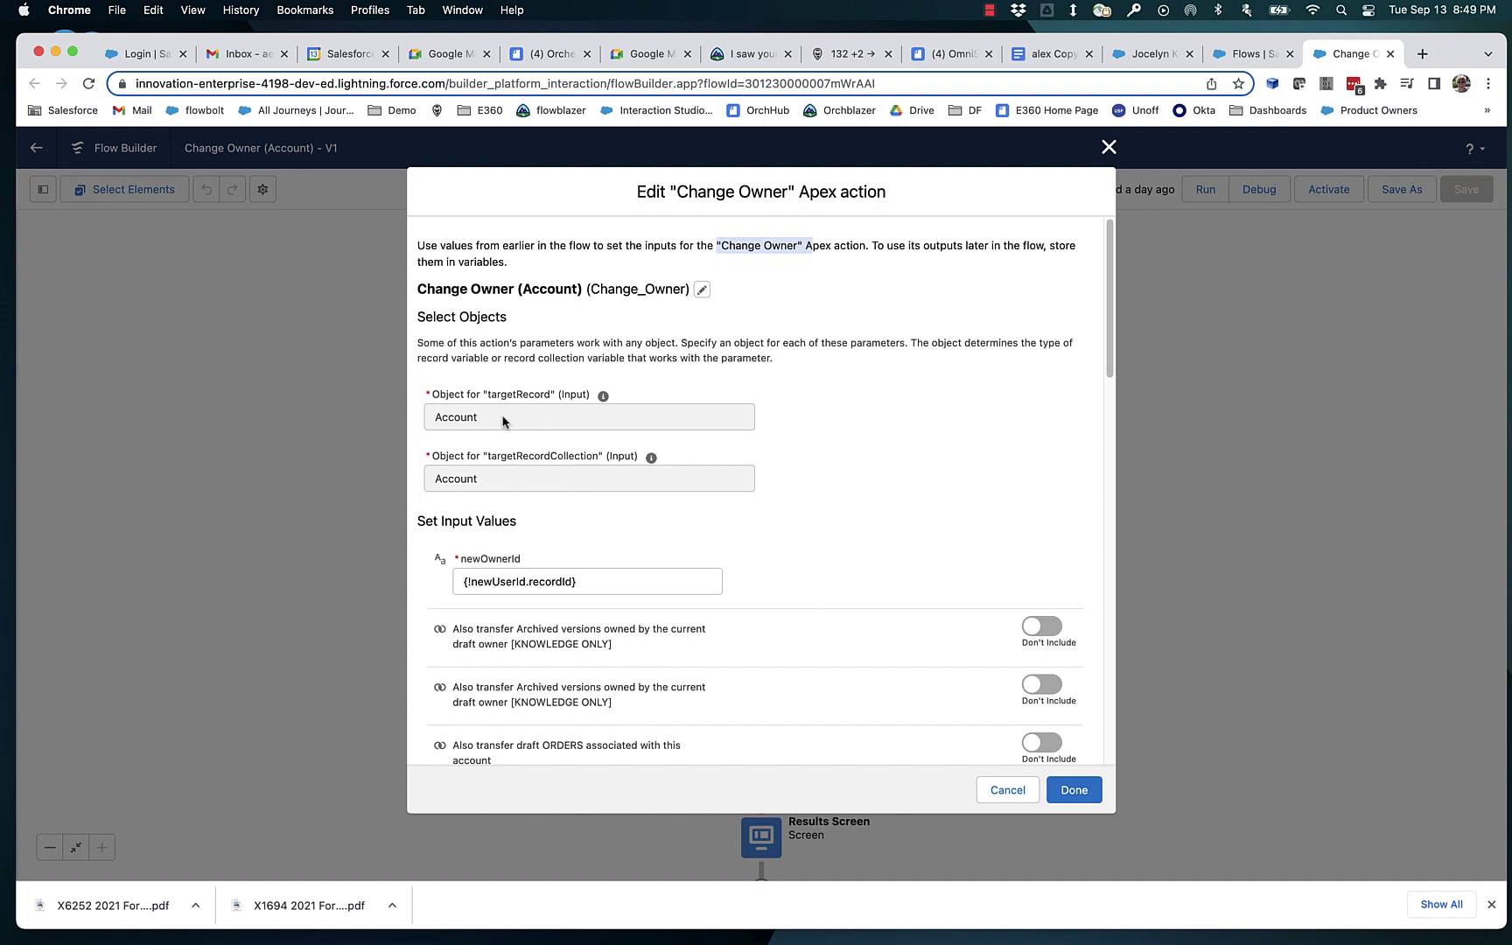
scroll(928, 608, down, 5)
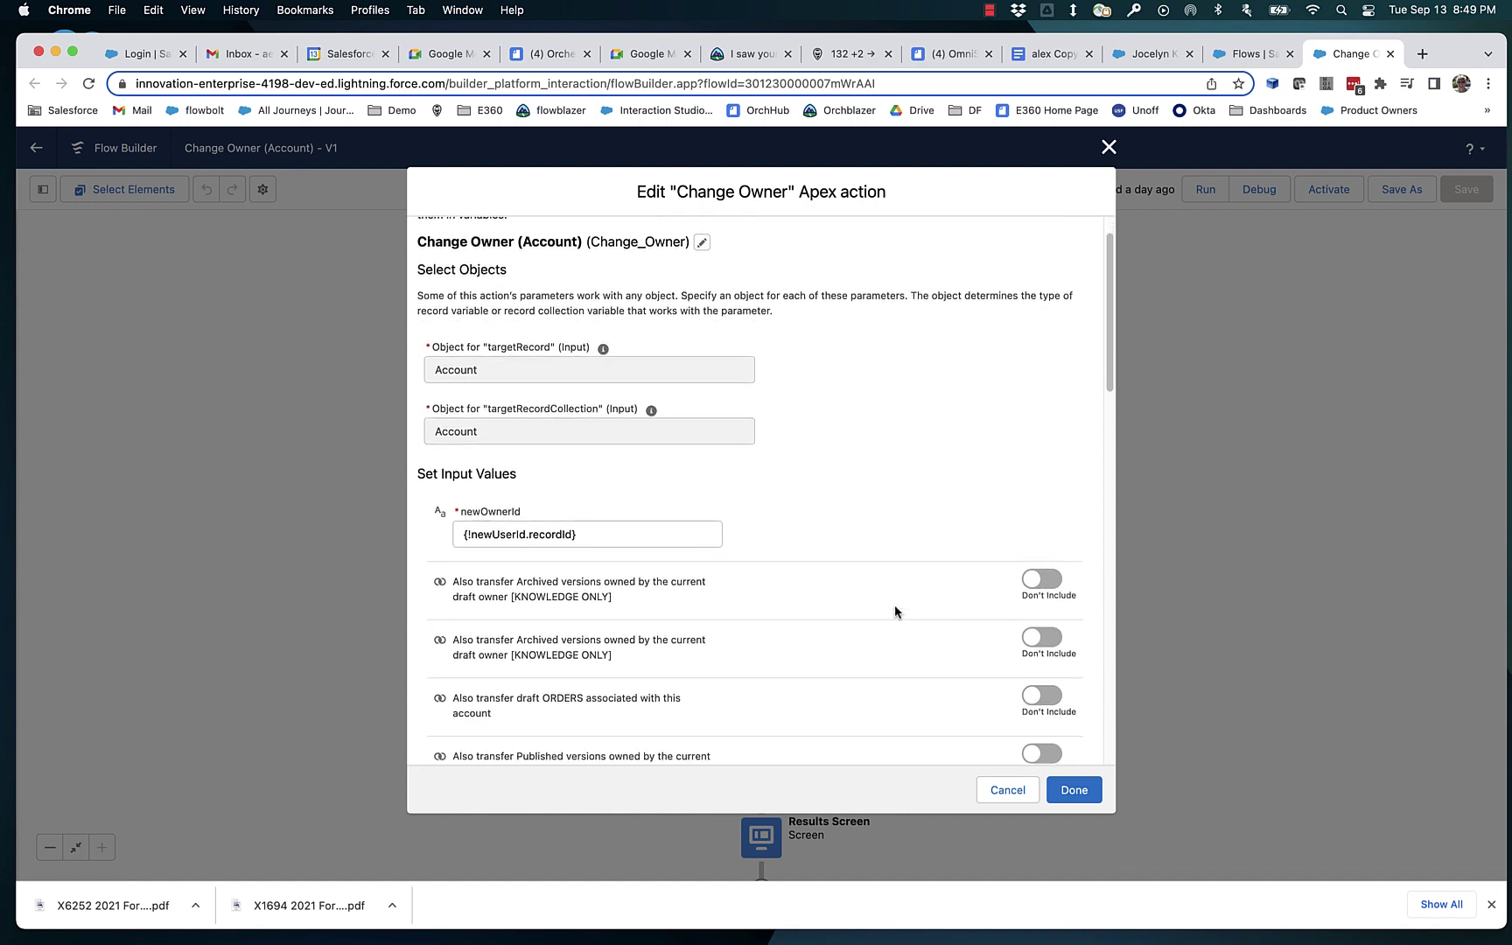
scroll(895, 611, down, 1)
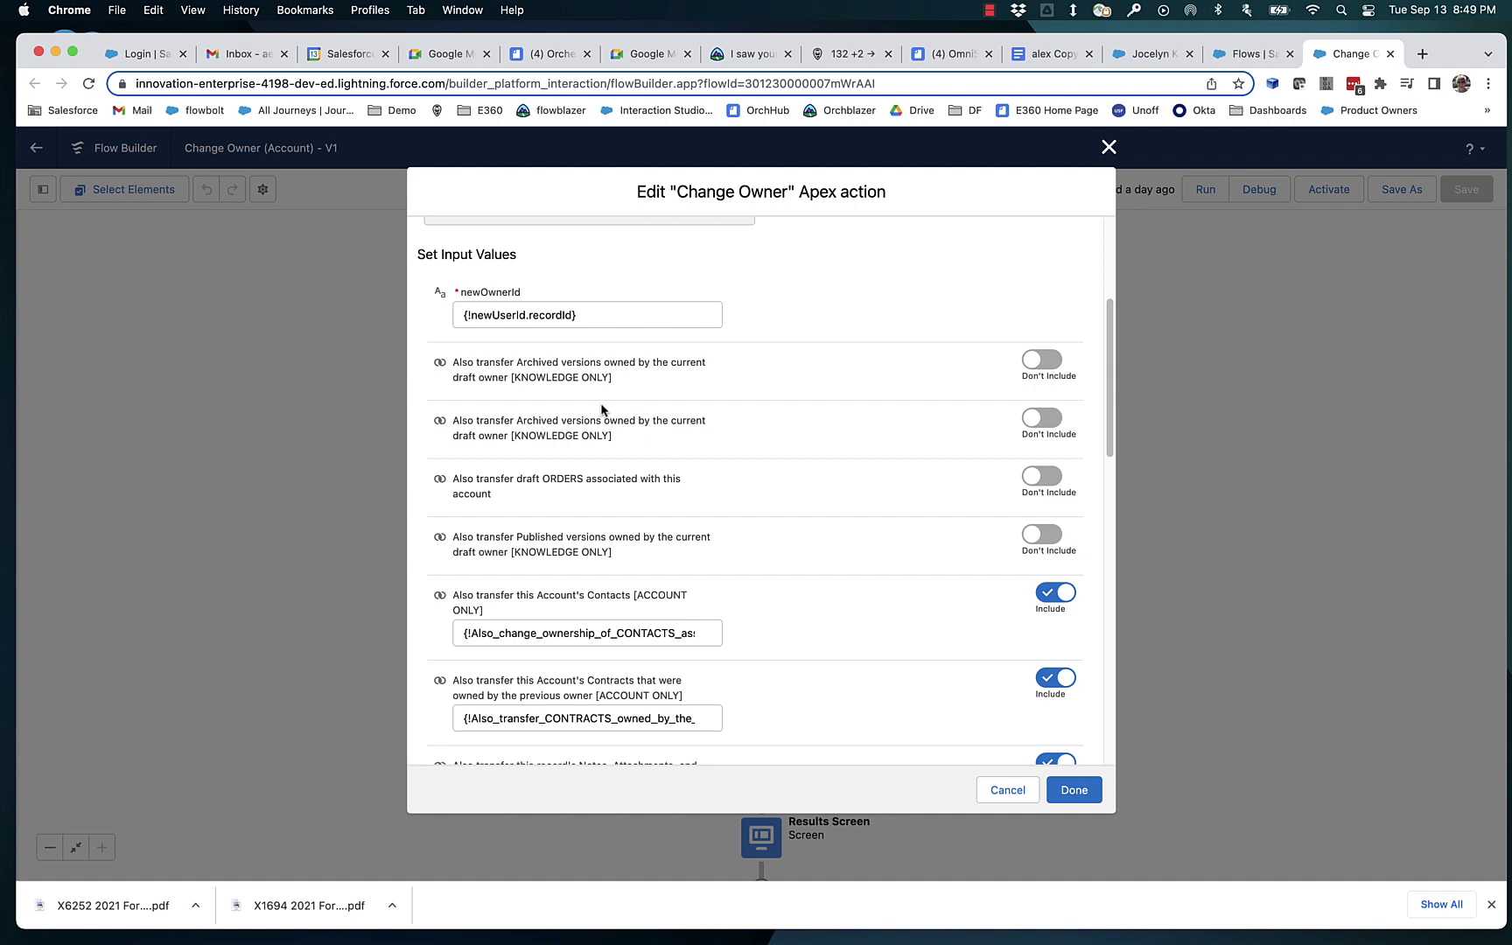
drag(613, 323, 435, 310)
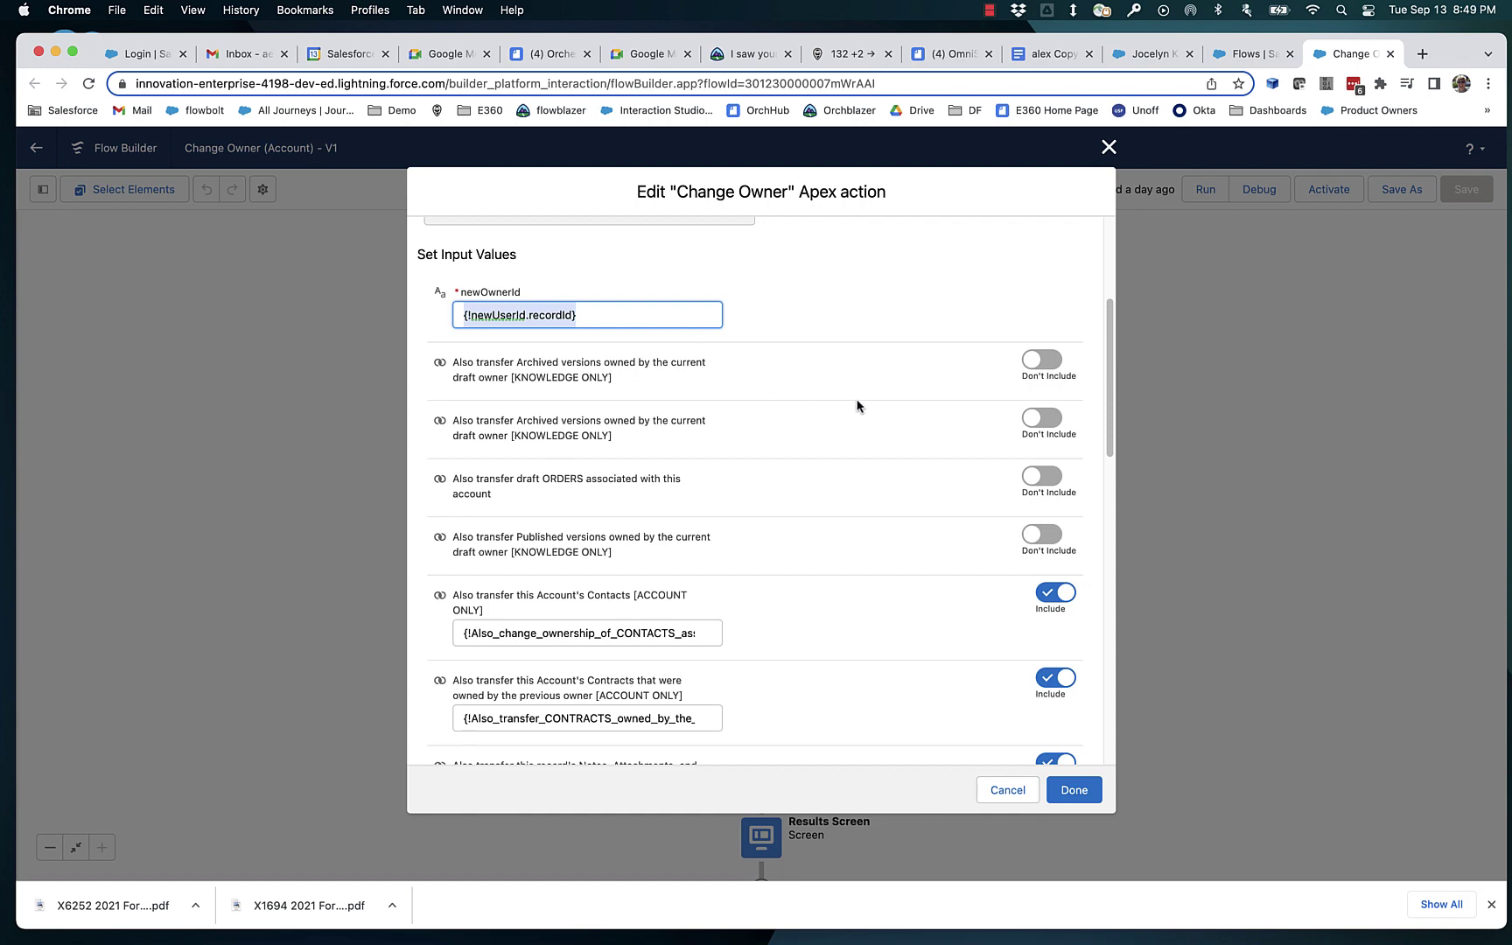
scroll(856, 405, down, 10)
scroll(836, 409, down, 15)
scroll(836, 409, up, 10)
scroll(836, 409, up, 12)
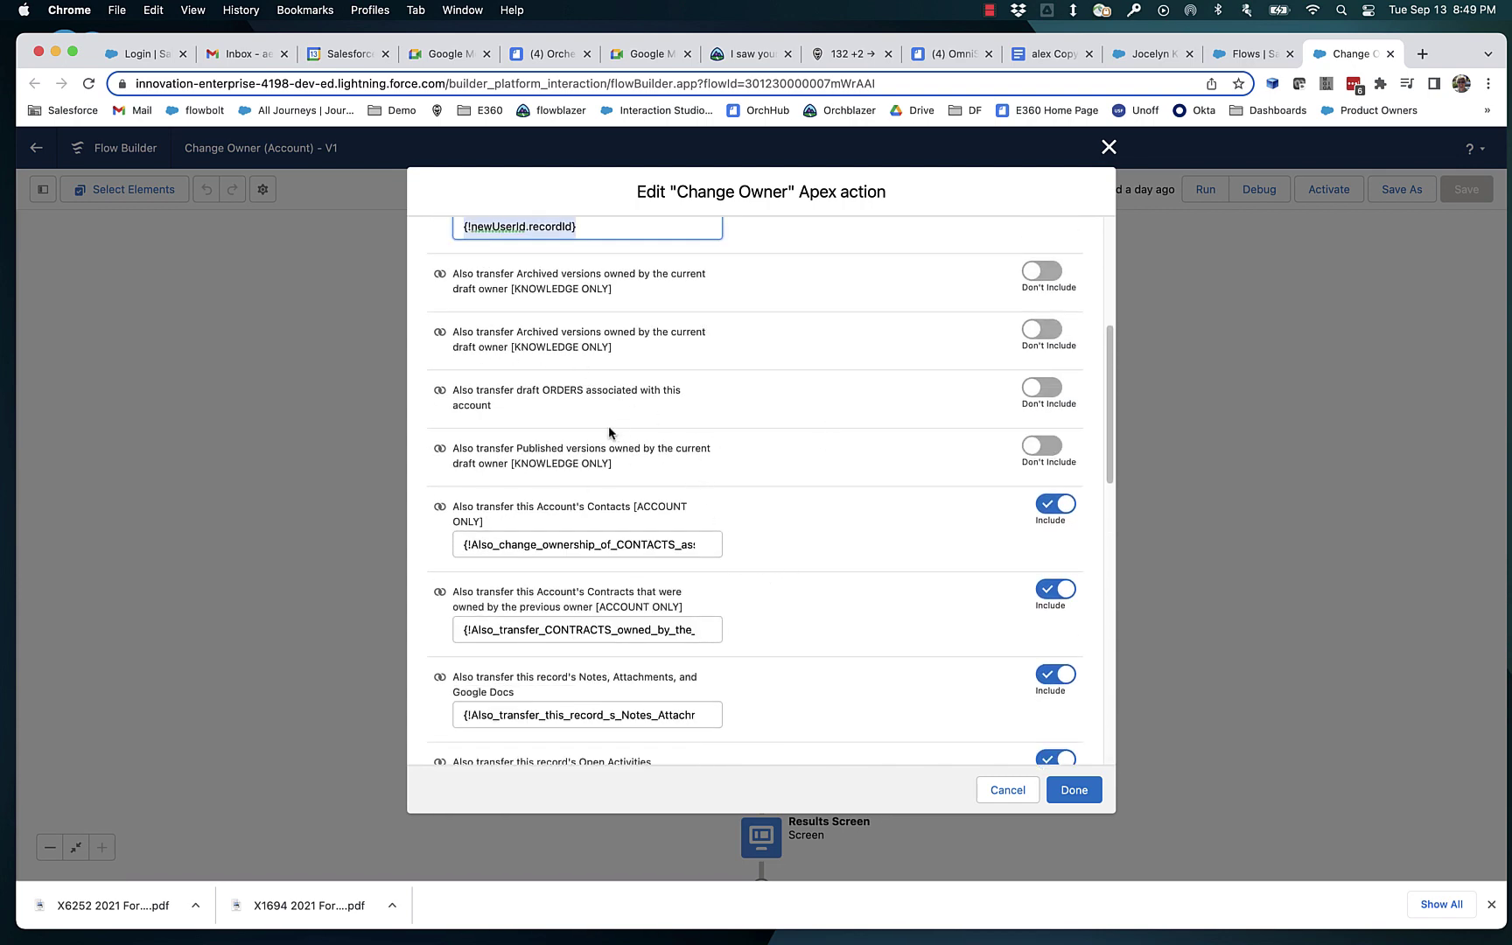
drag(623, 353, 523, 353)
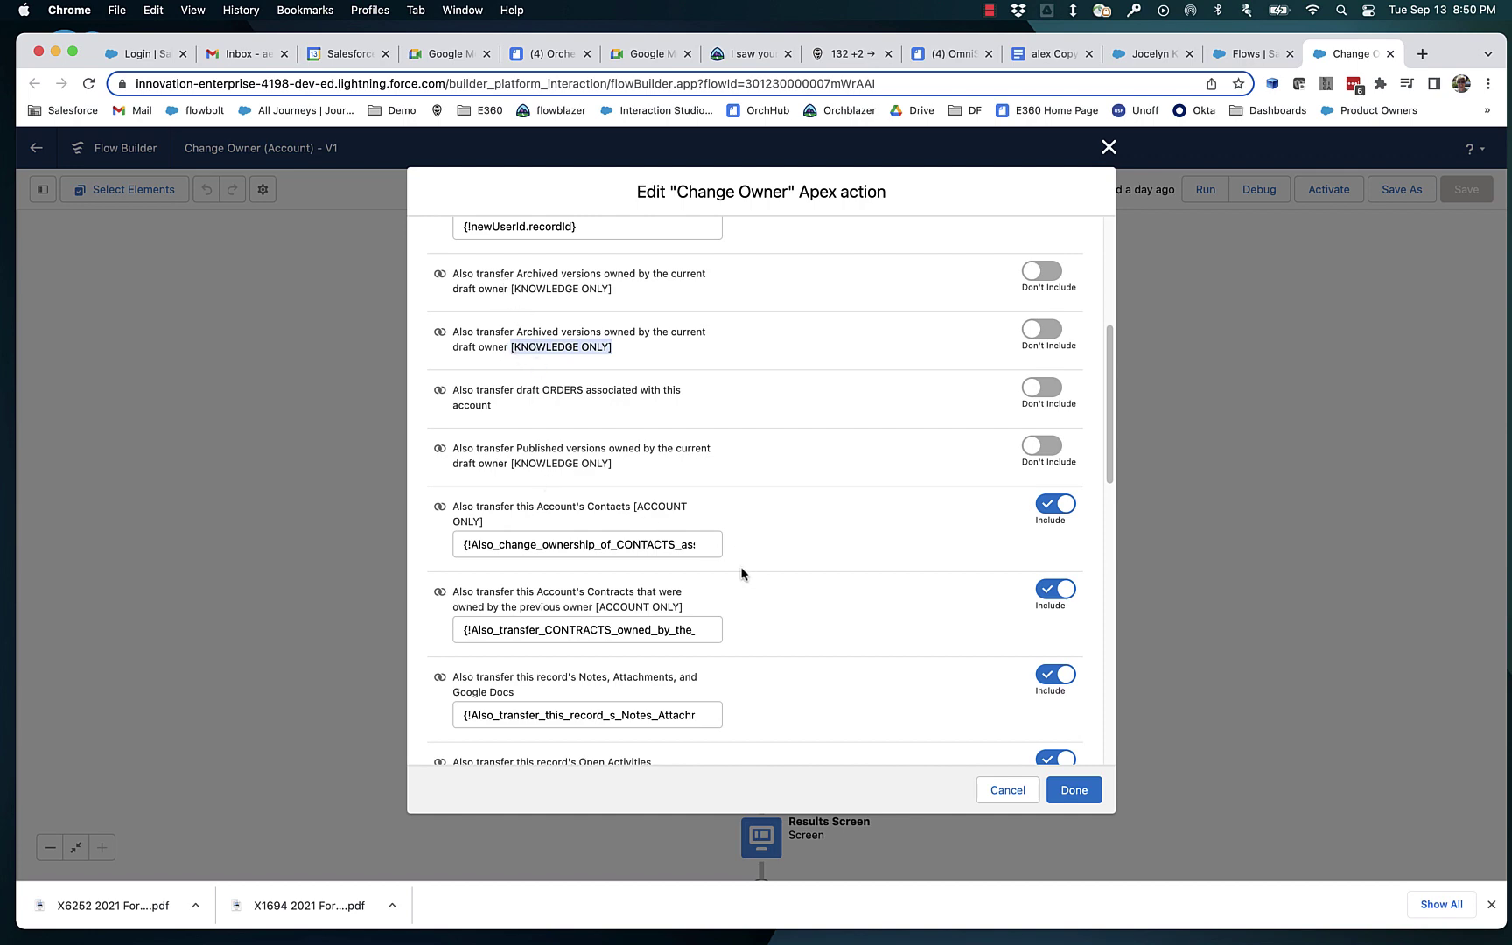
scroll(742, 571, down, 5)
scroll(675, 581, down, 3)
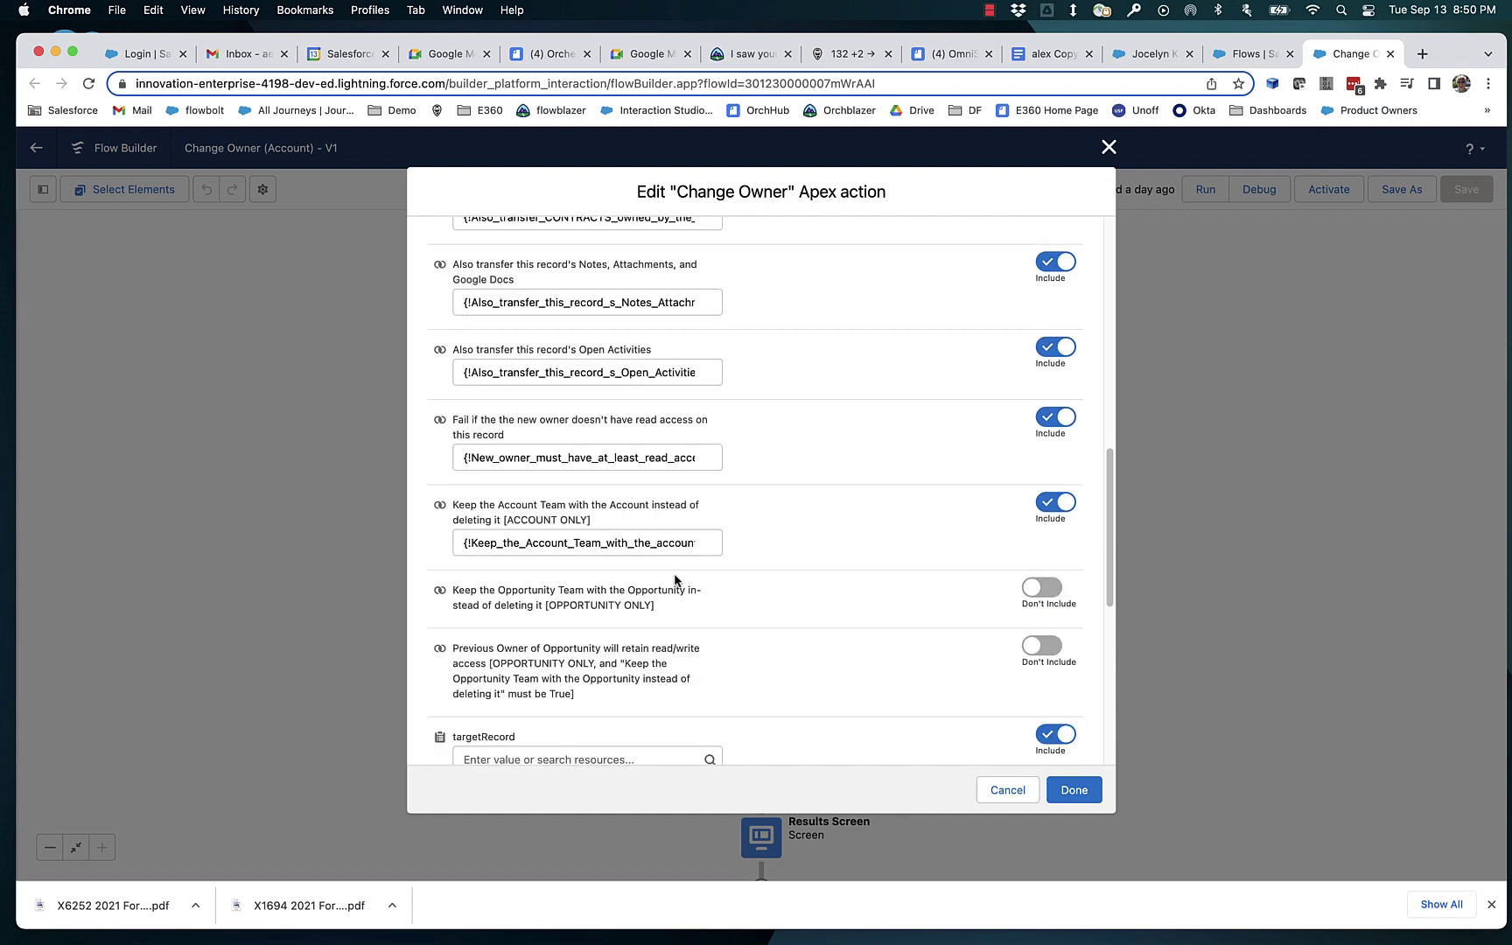
scroll(588, 563, down, 2)
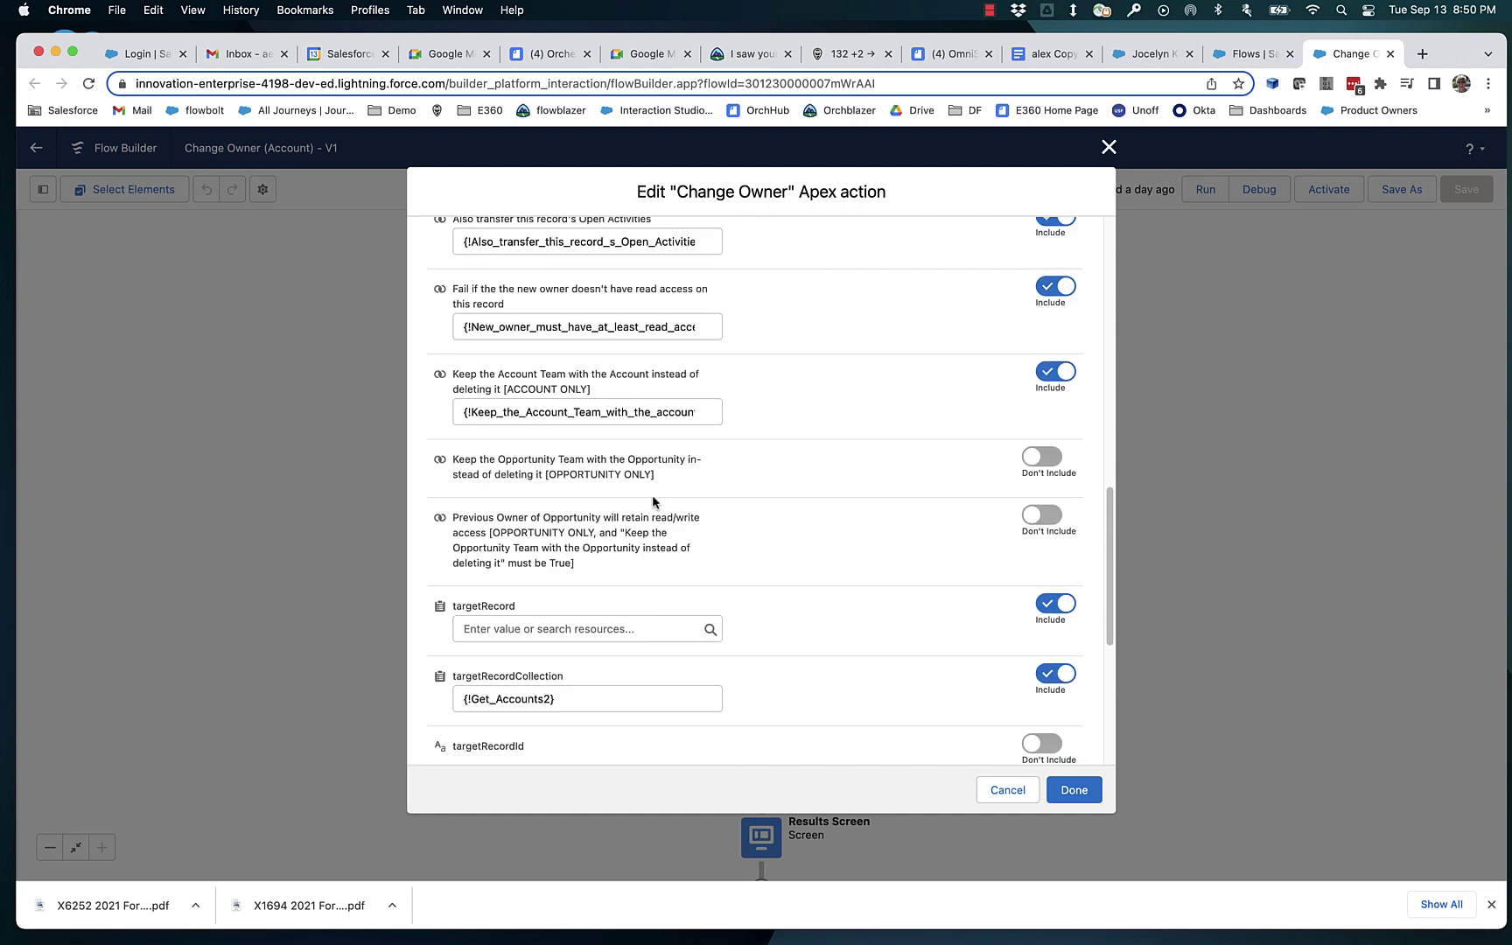
drag(662, 483, 547, 483)
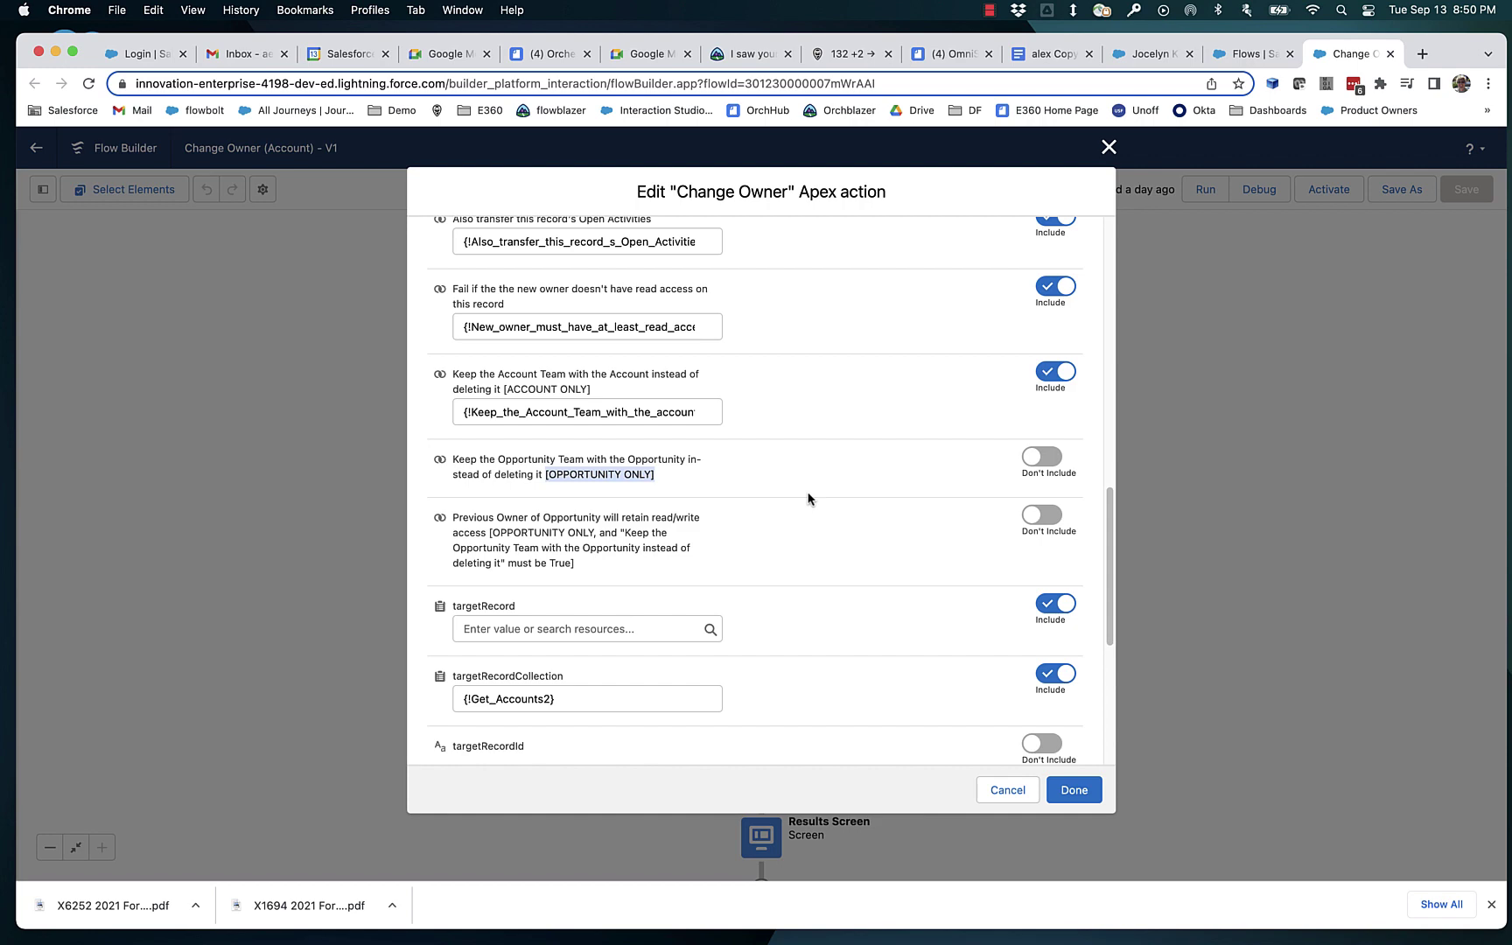
scroll(809, 498, down, 2)
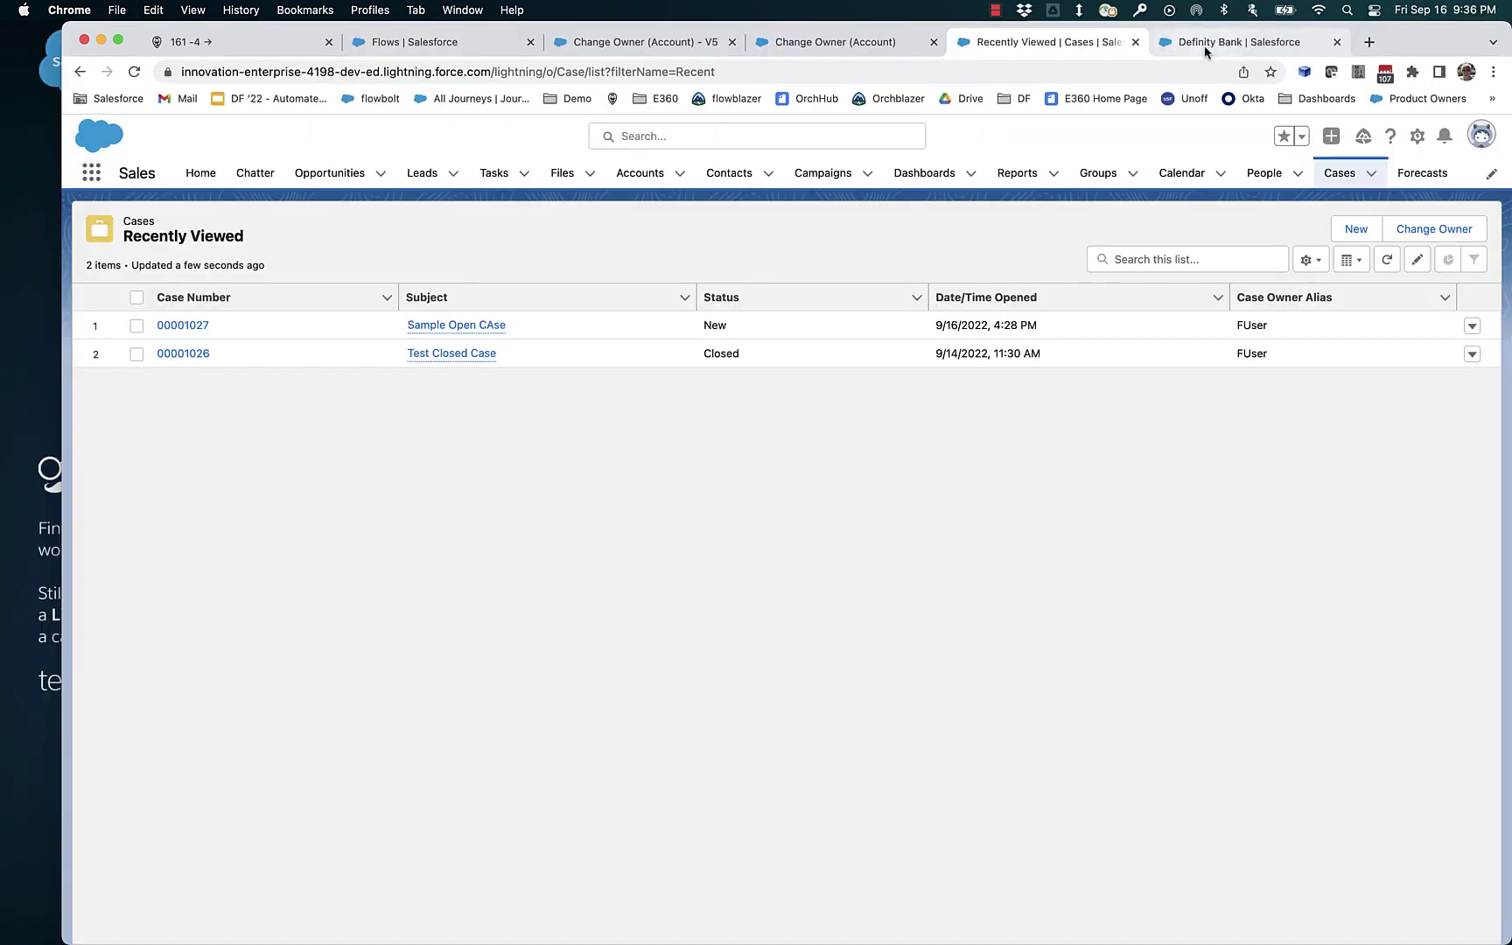
Compare the Definity Bank account's owner and cases with the case owner aliases in the recently viewed cases list
click(1205, 45)
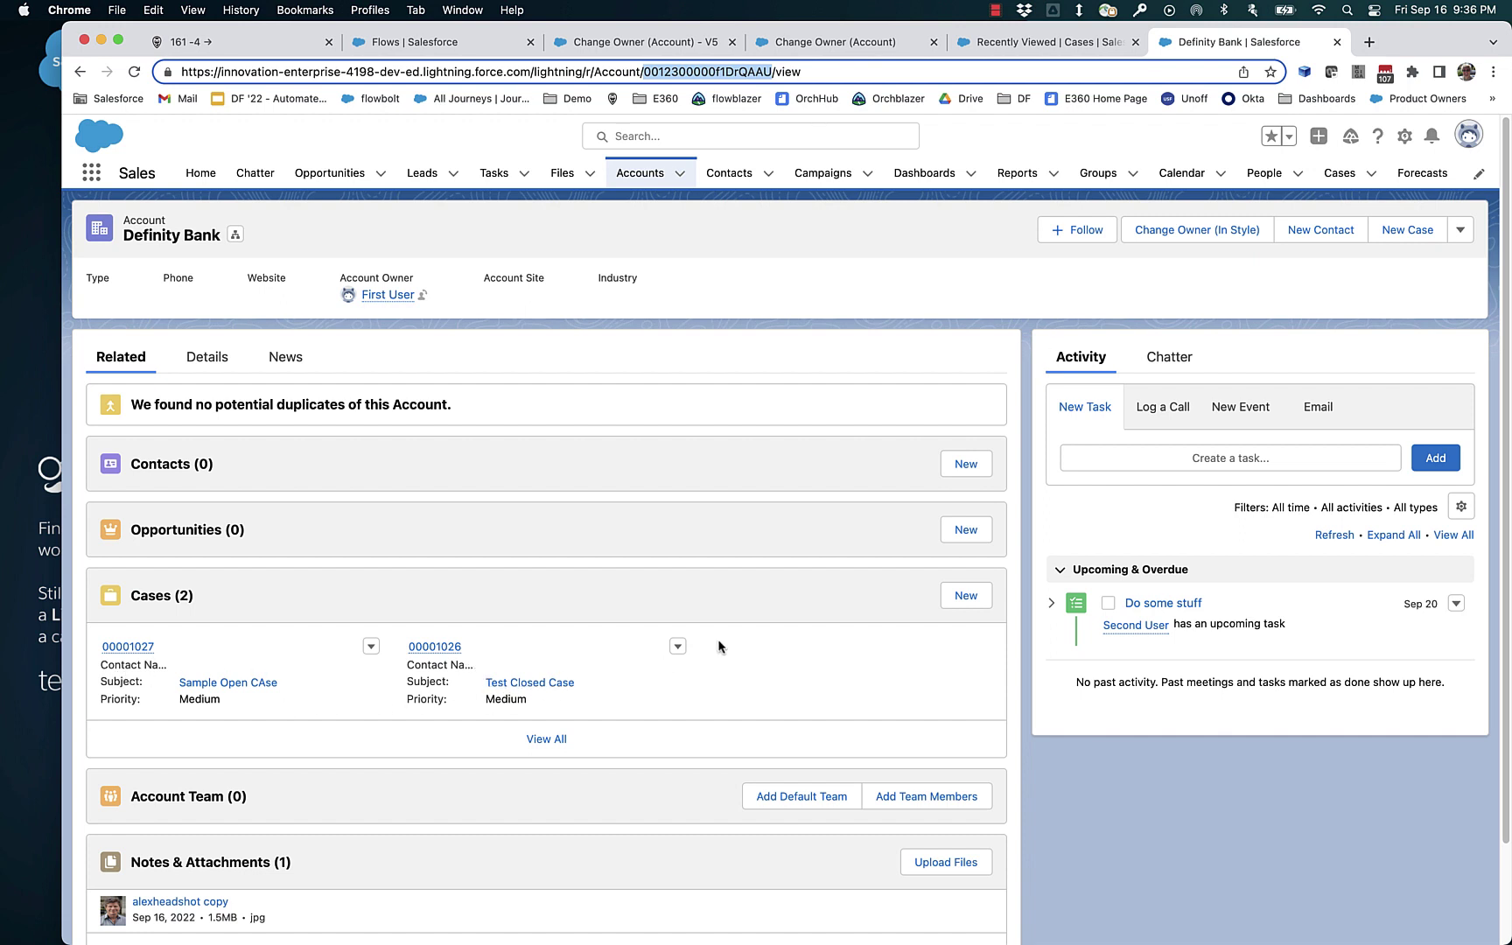
click(1109, 36)
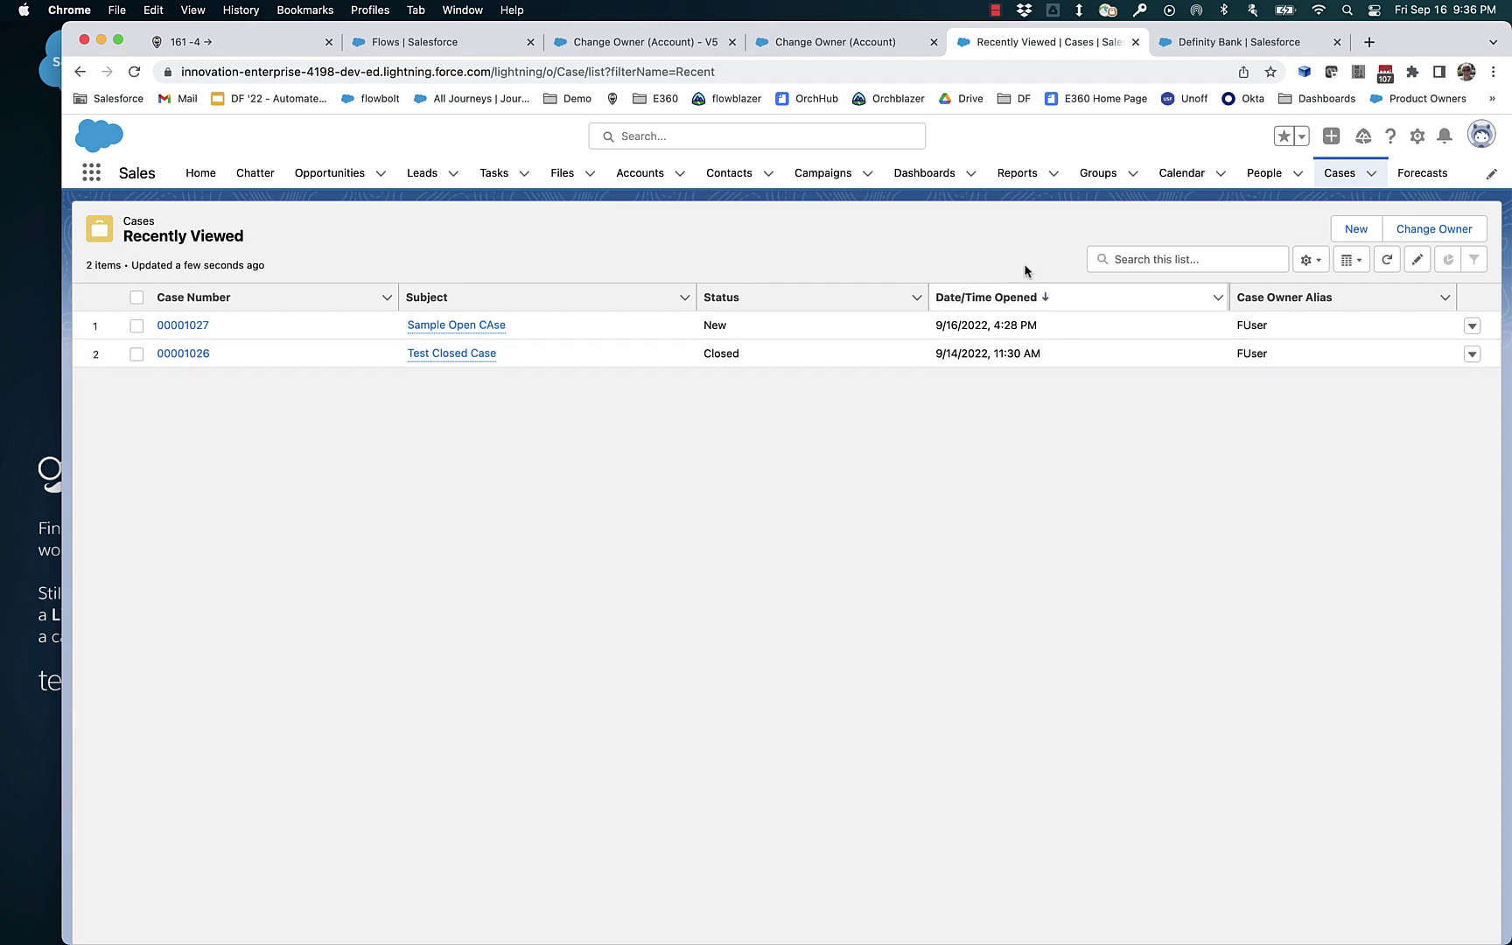
click(1239, 41)
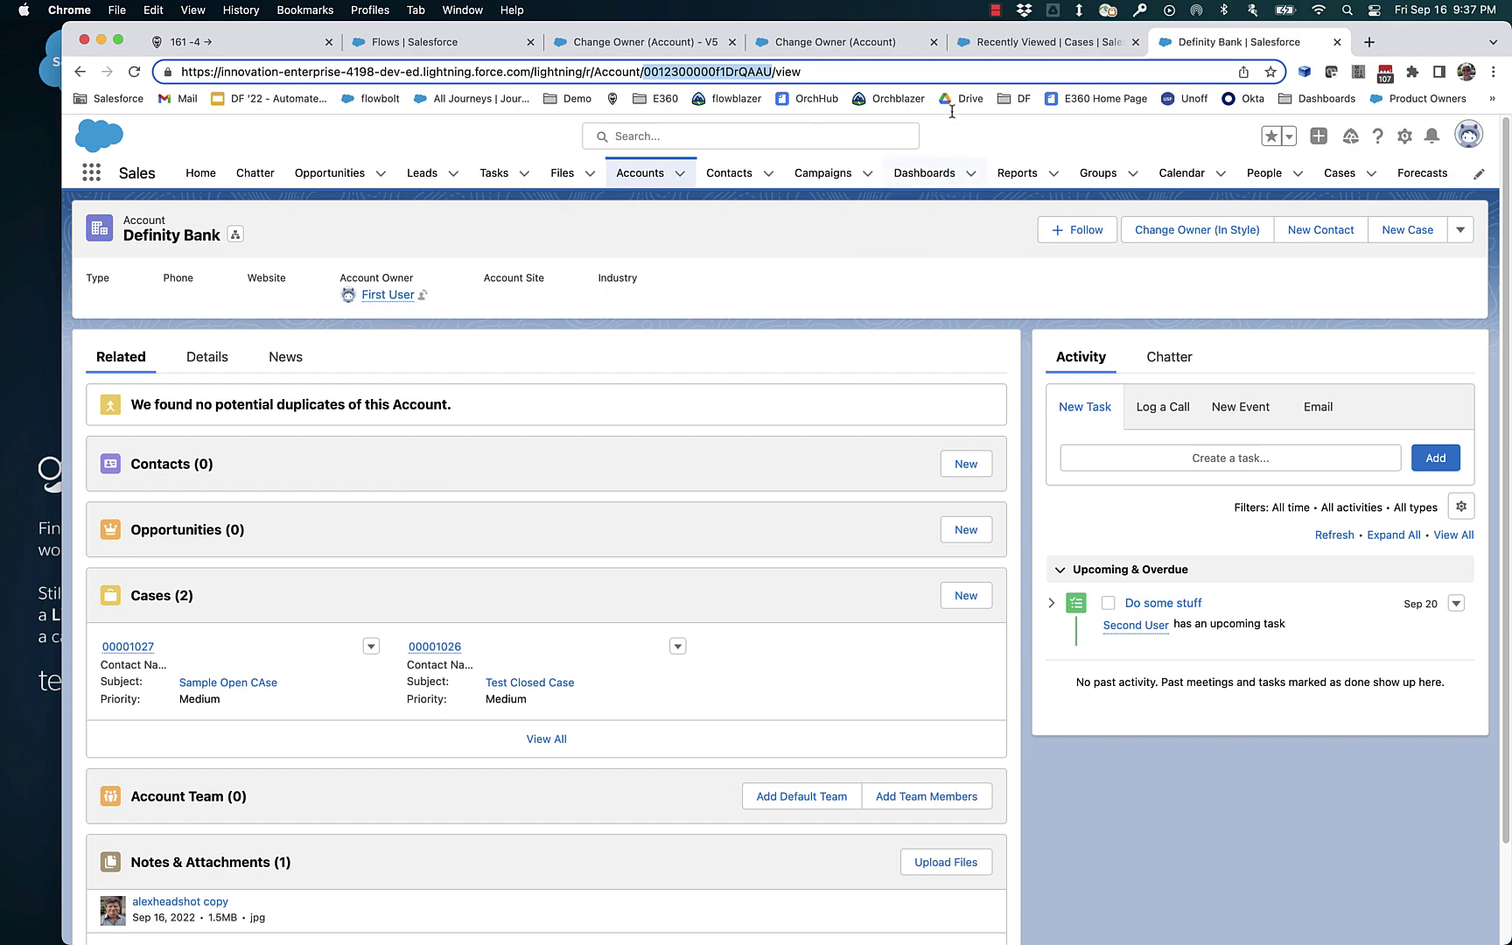
Use Change Owner (In Style) to assign Definity Bank to Second User with no transfer options, and check the case owners in the refreshed list
click(1190, 230)
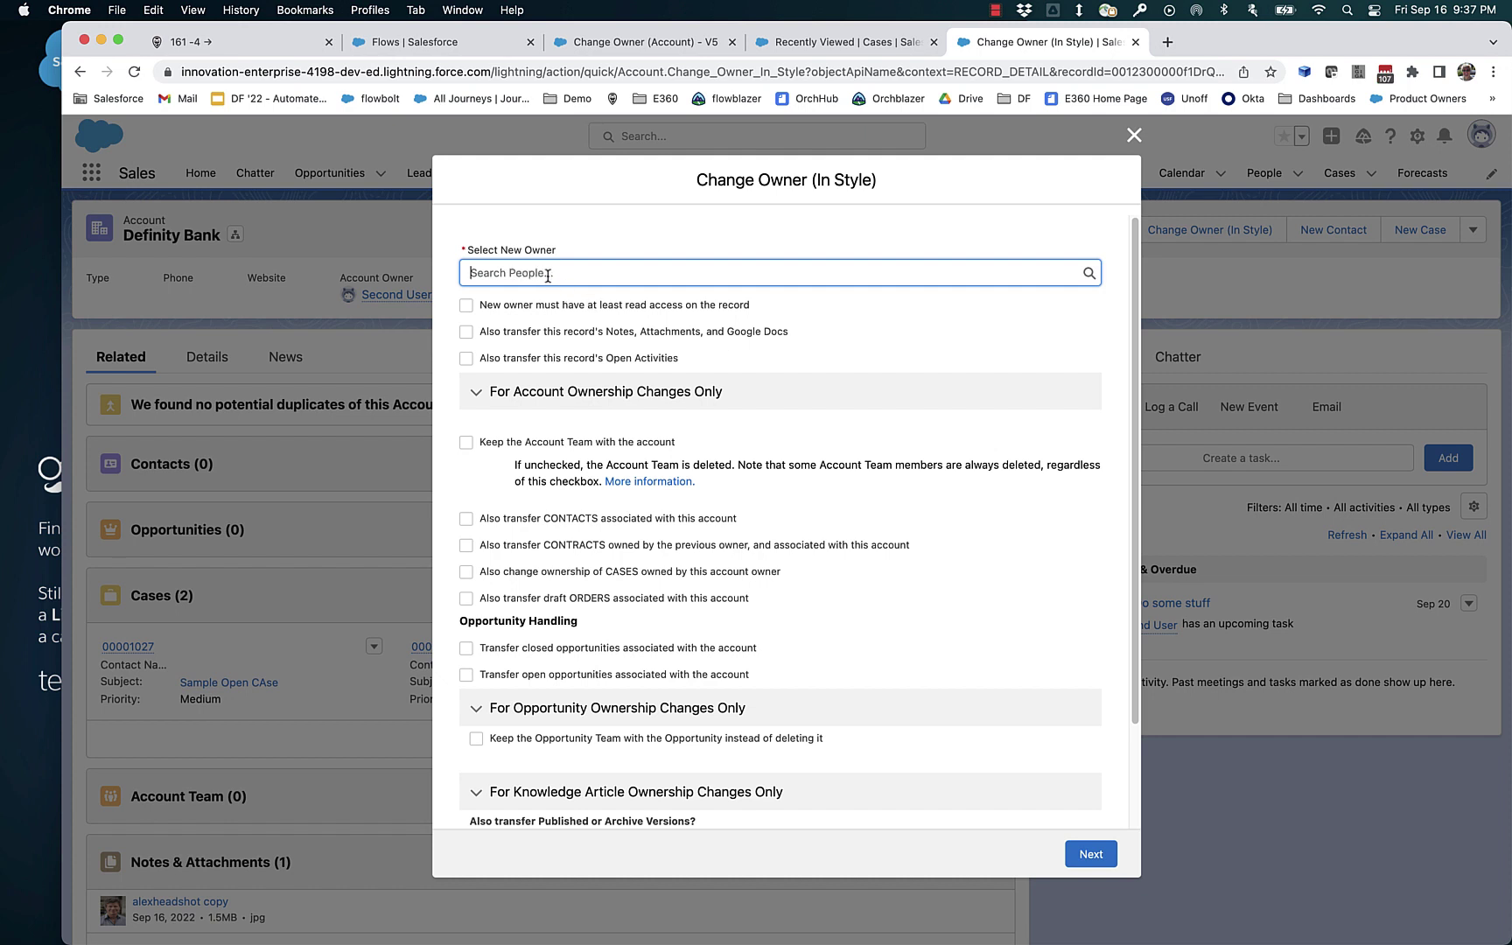
click(548, 276)
click(525, 328)
click(1091, 854)
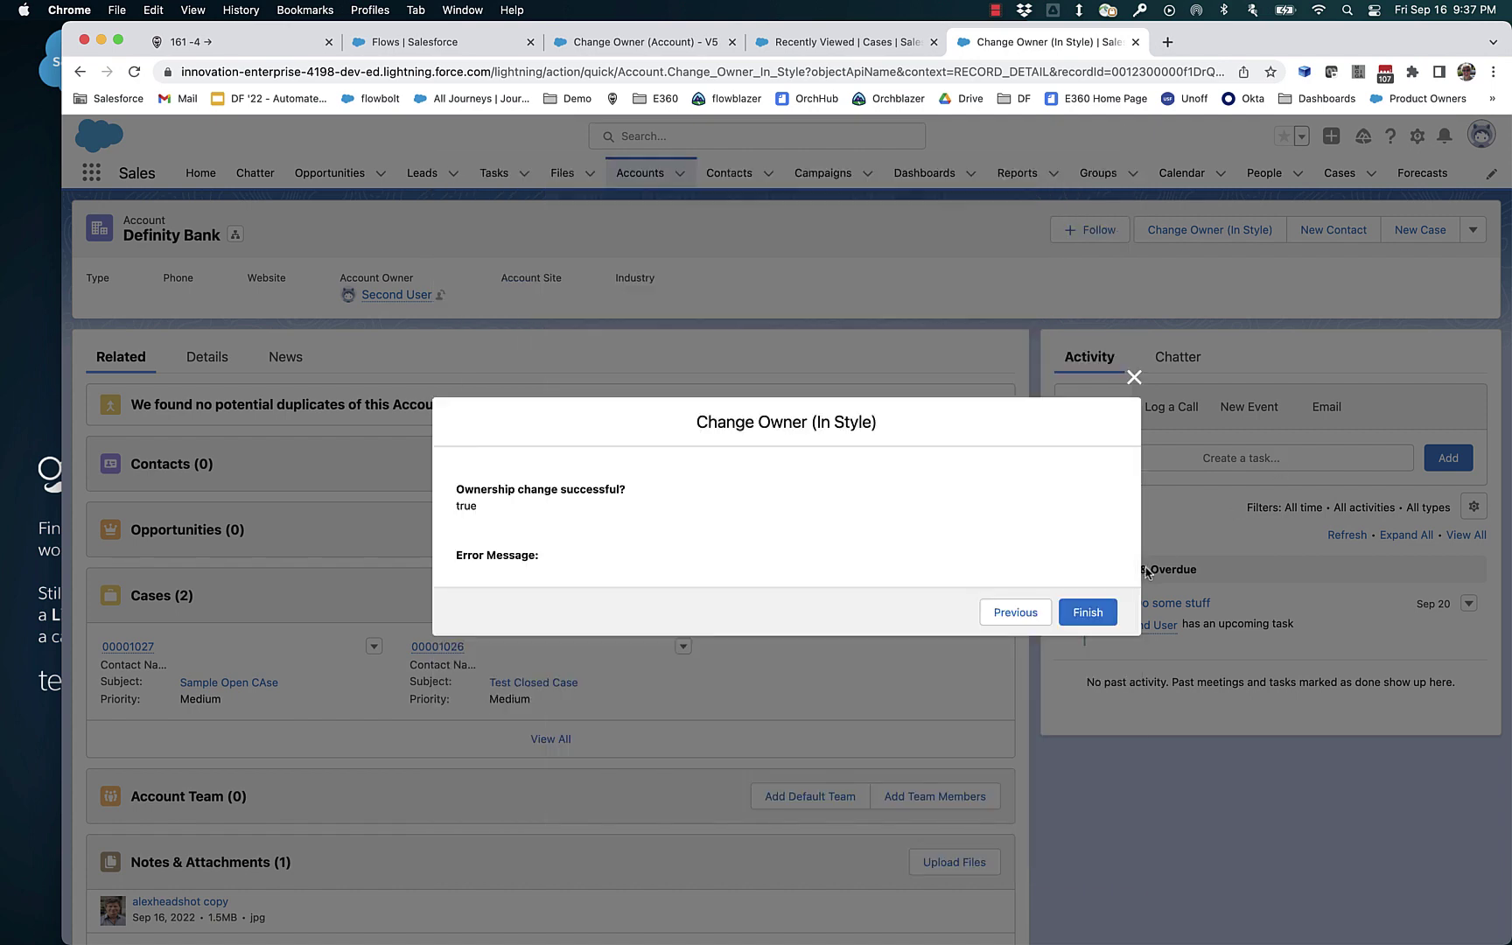
click(1089, 612)
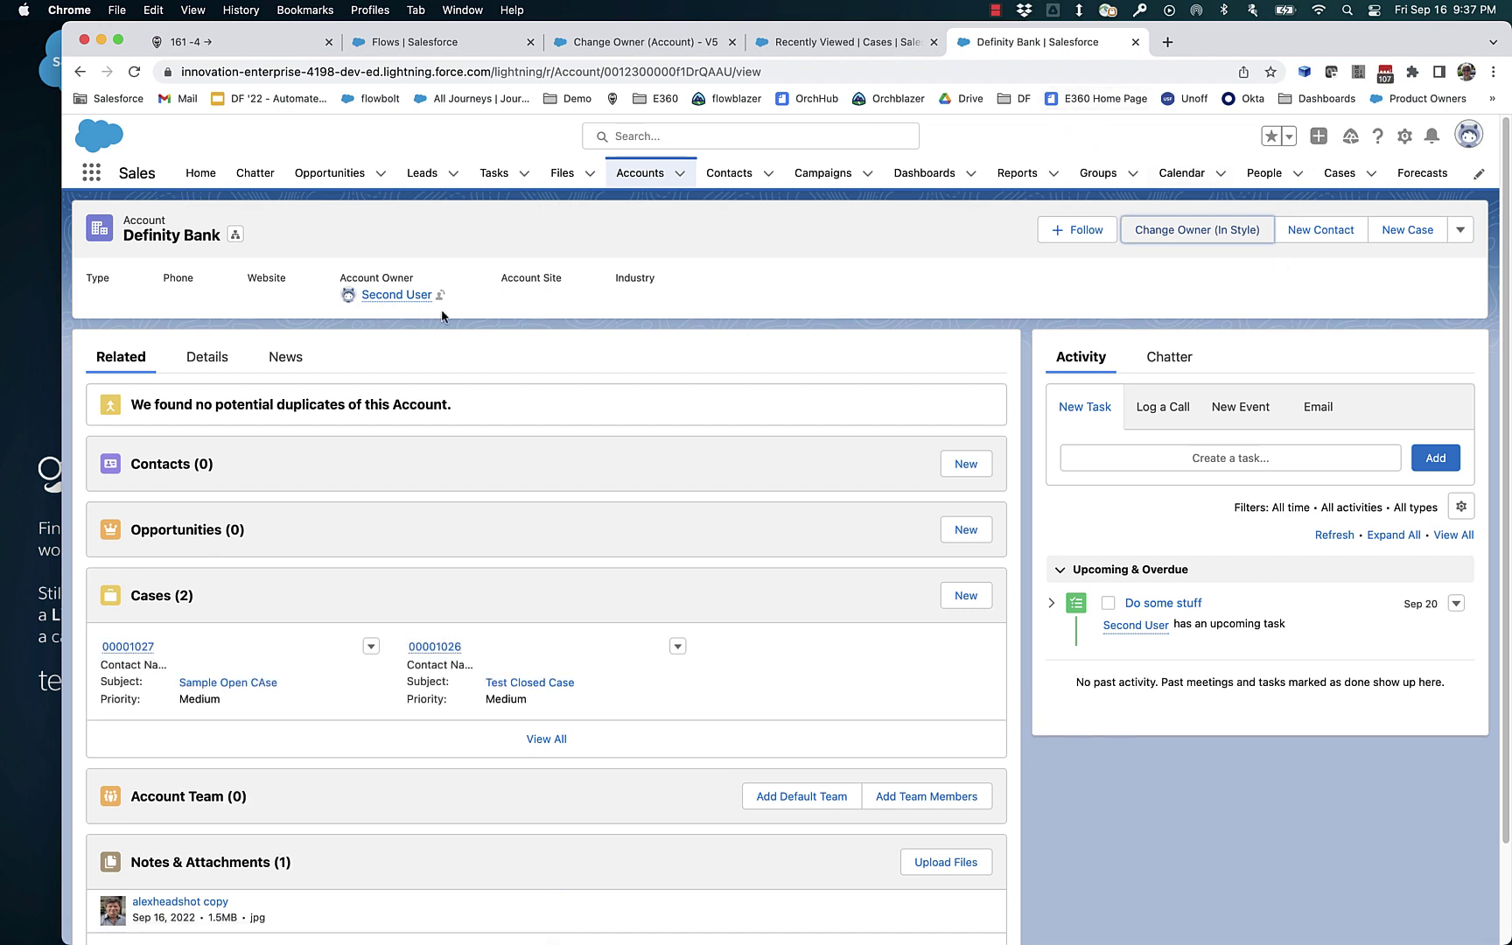
click(840, 42)
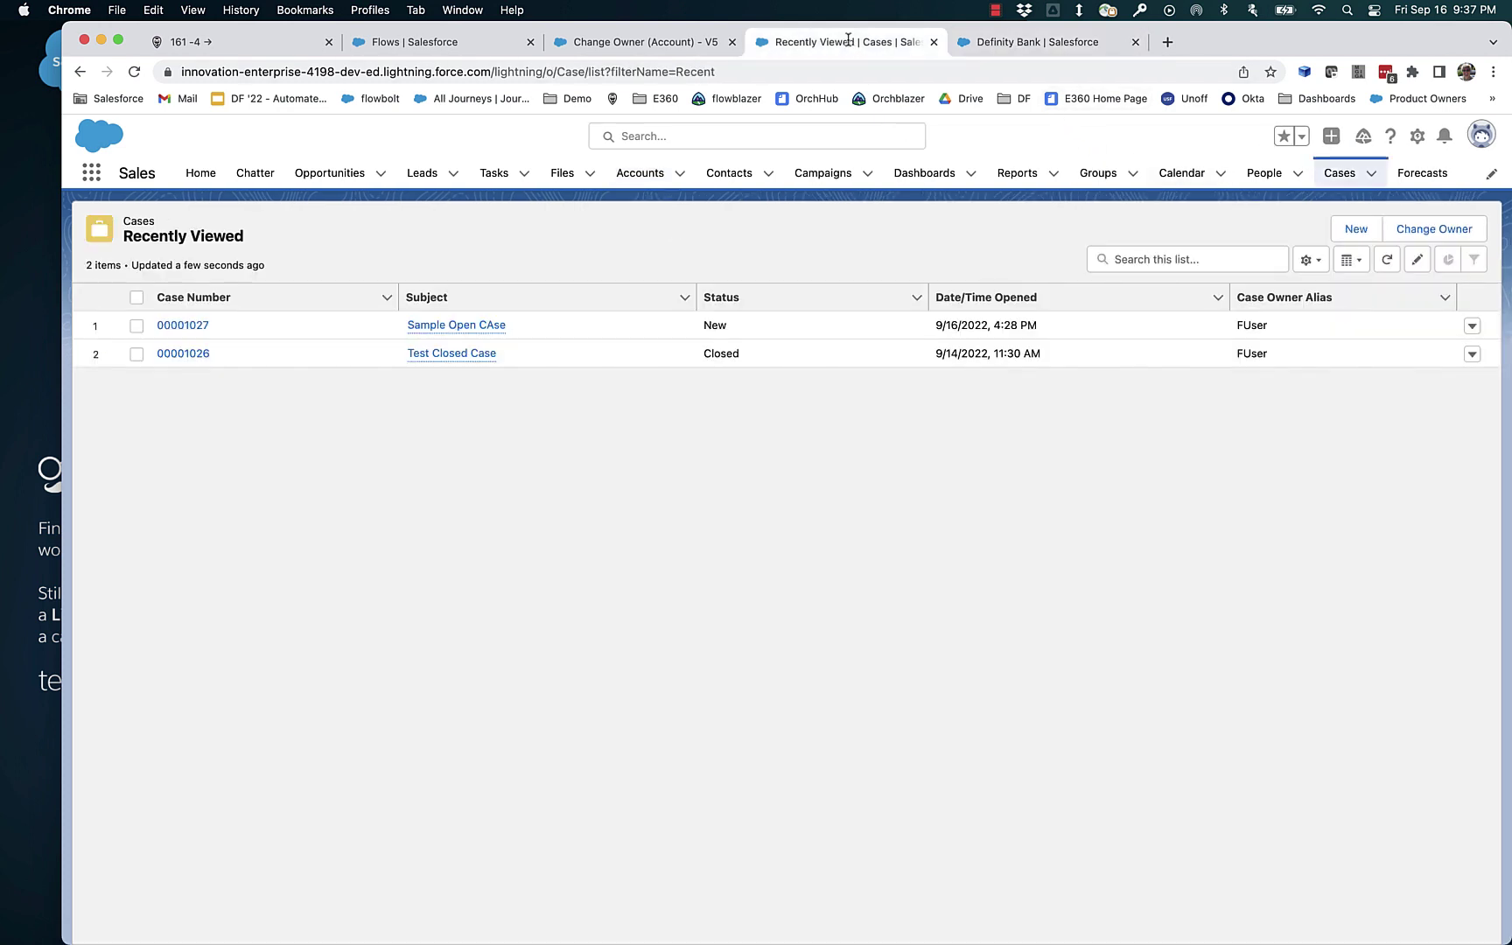
click(133, 72)
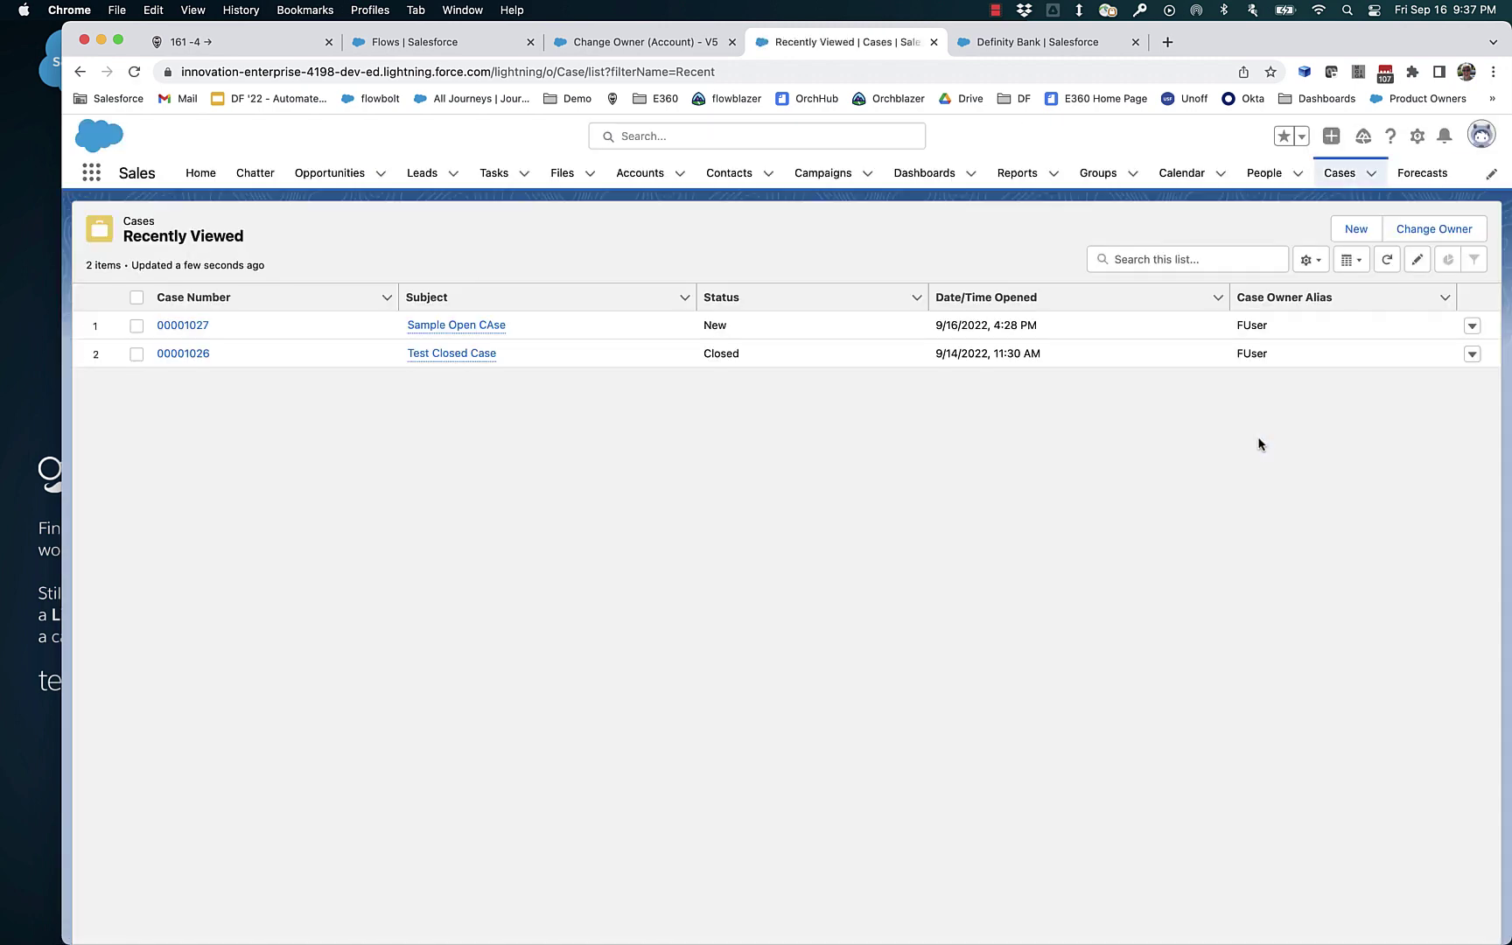
Return Definity Bank's ownership to First User with no transfer options, and recheck the owners in the refreshed cases list
key(ctrl+Tab)
click(500, 355)
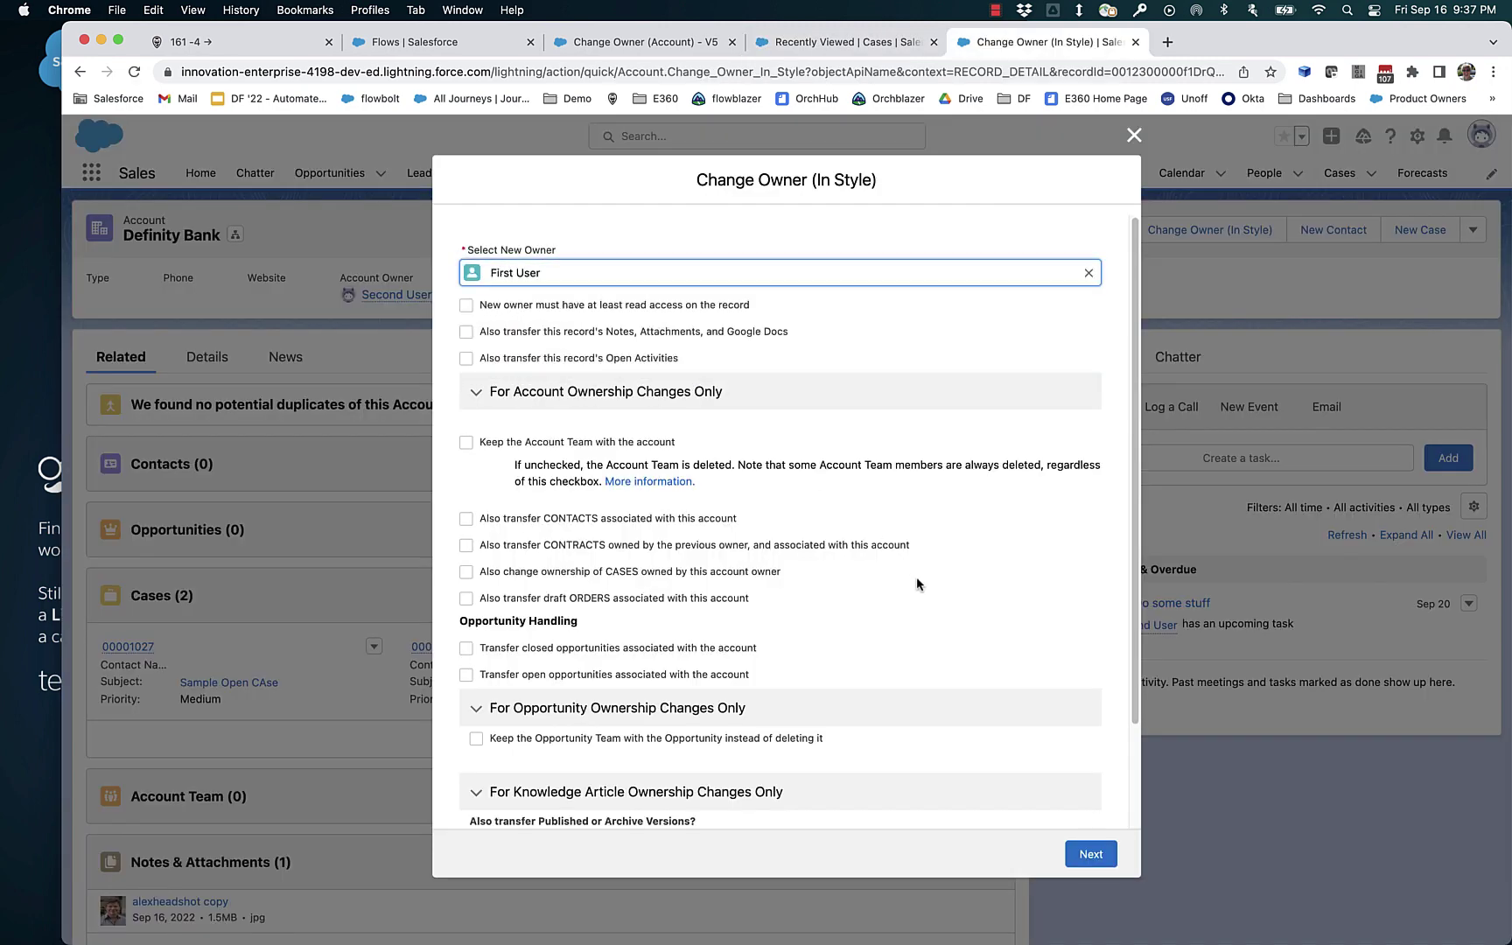
click(1101, 866)
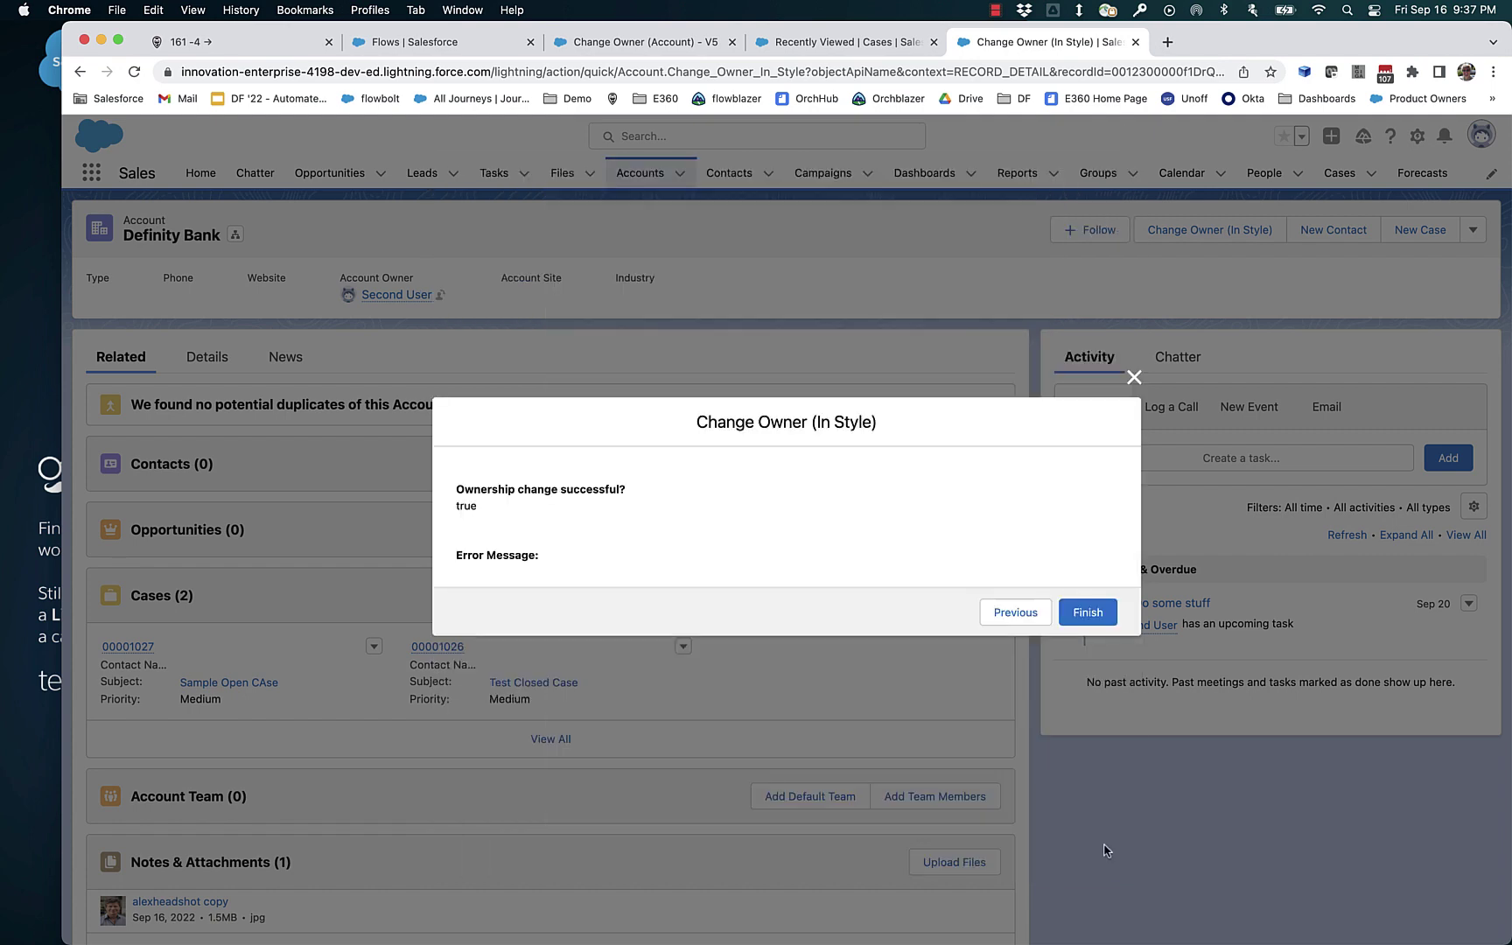
click(1087, 612)
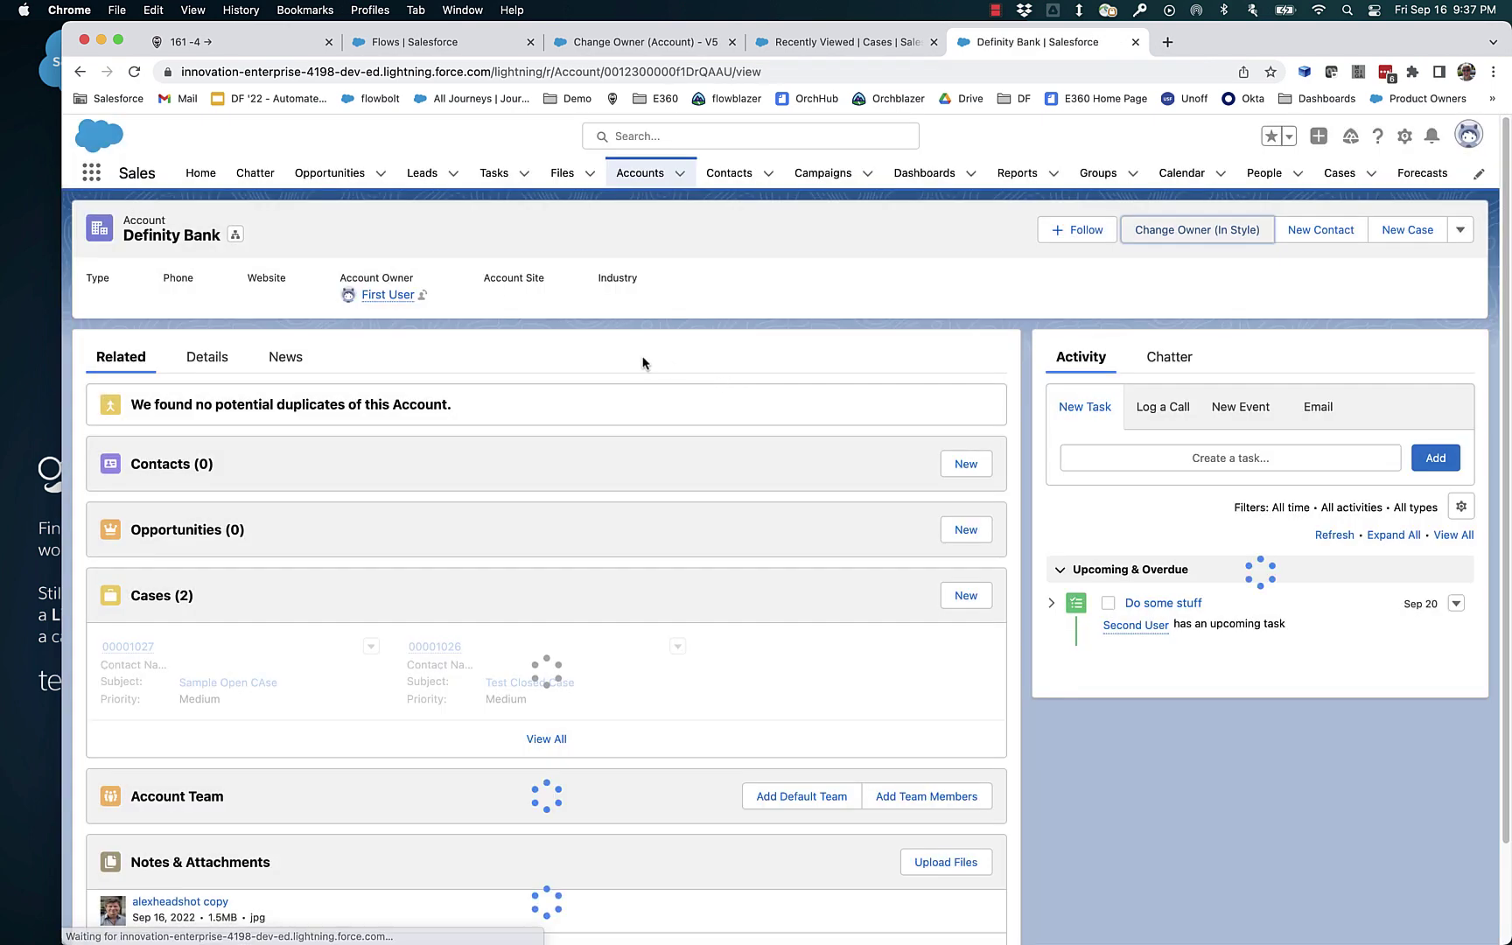
click(882, 46)
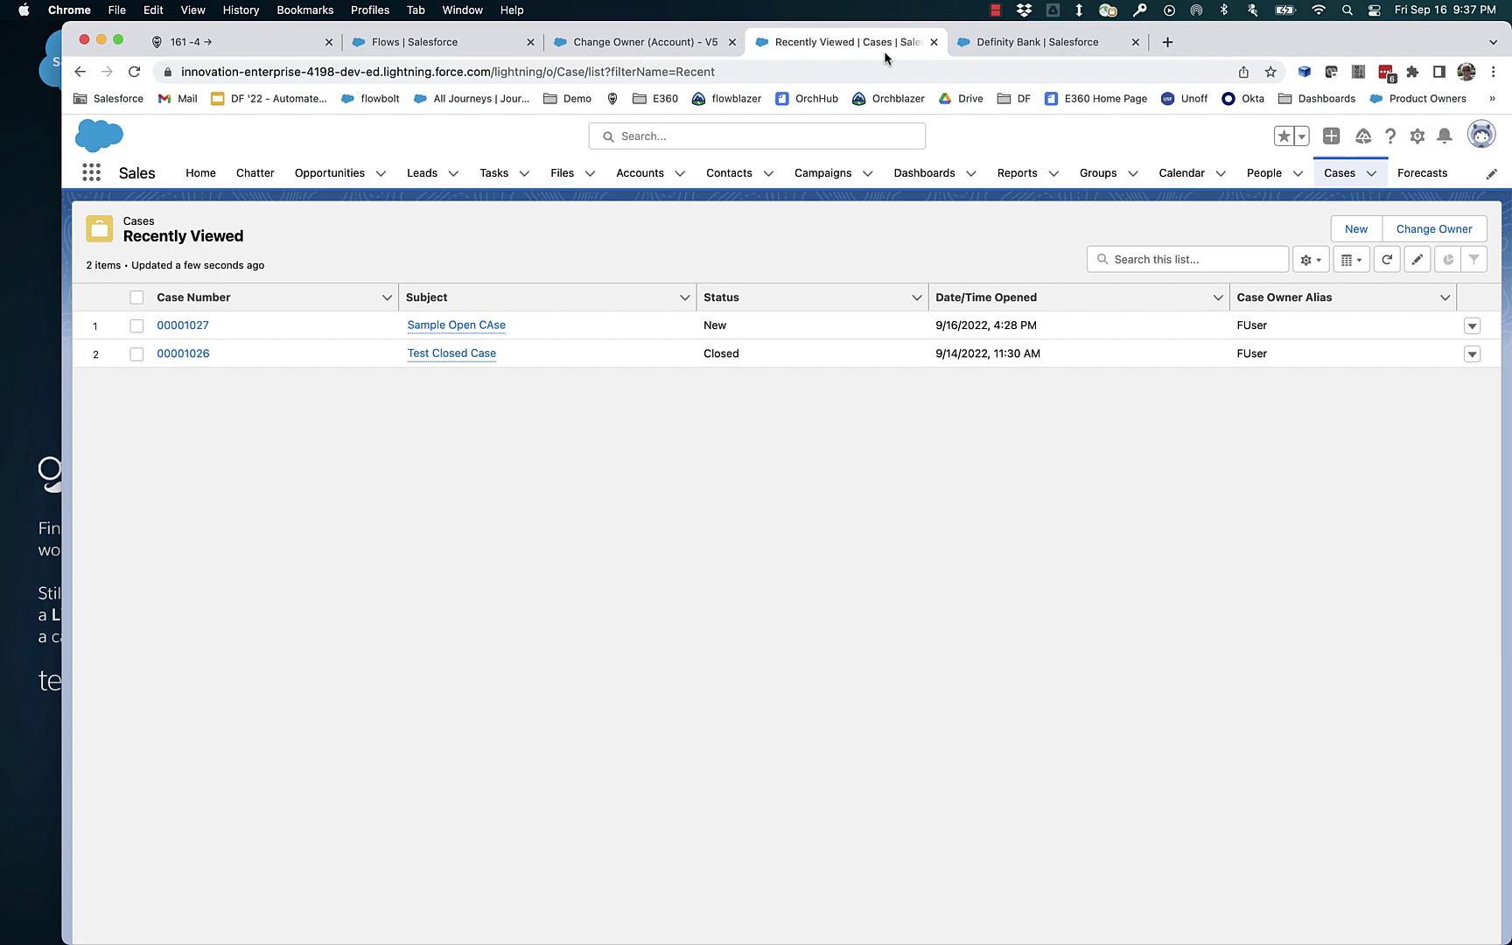
click(135, 73)
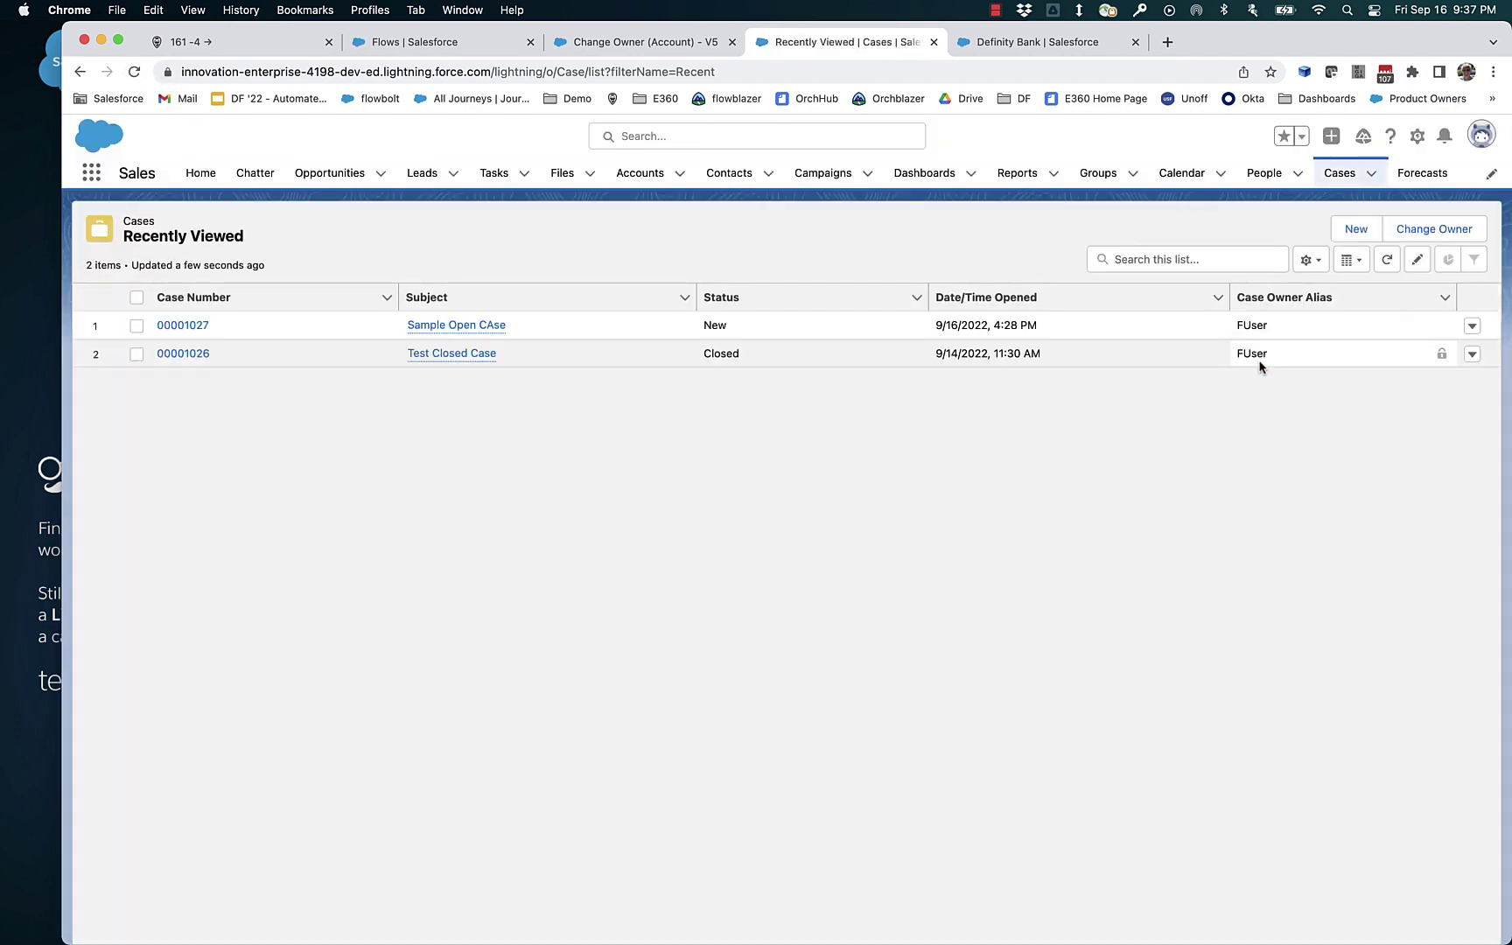
Use Change Owner (In Style) to assign Definity Bank to Second User, transferring open cases only, and check the owners in the refreshed cases list
click(1015, 44)
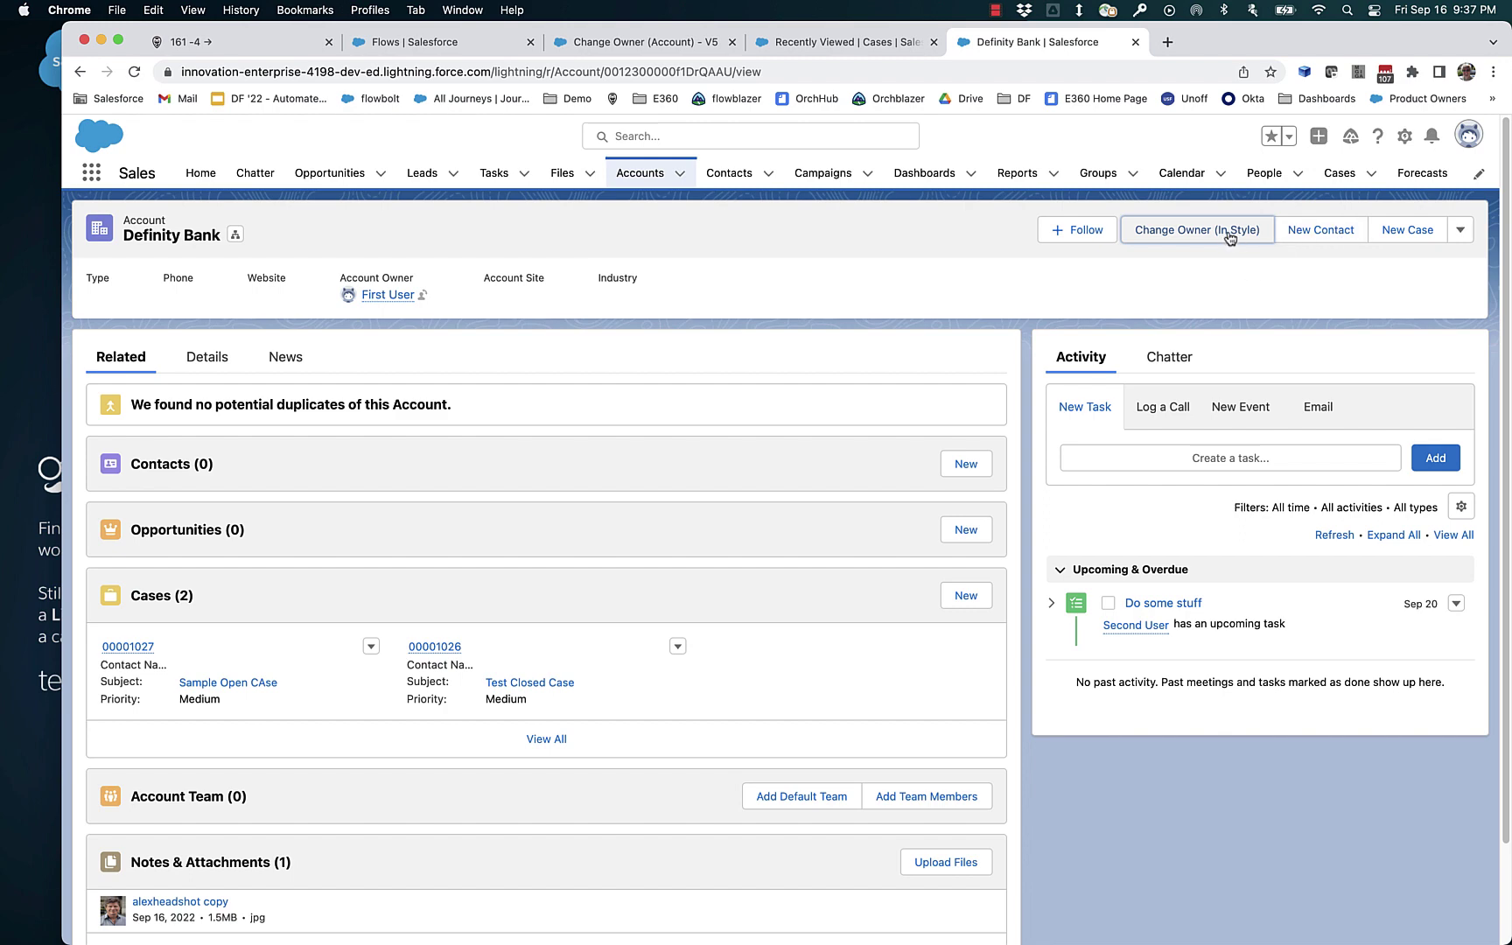
click(1225, 233)
click(628, 279)
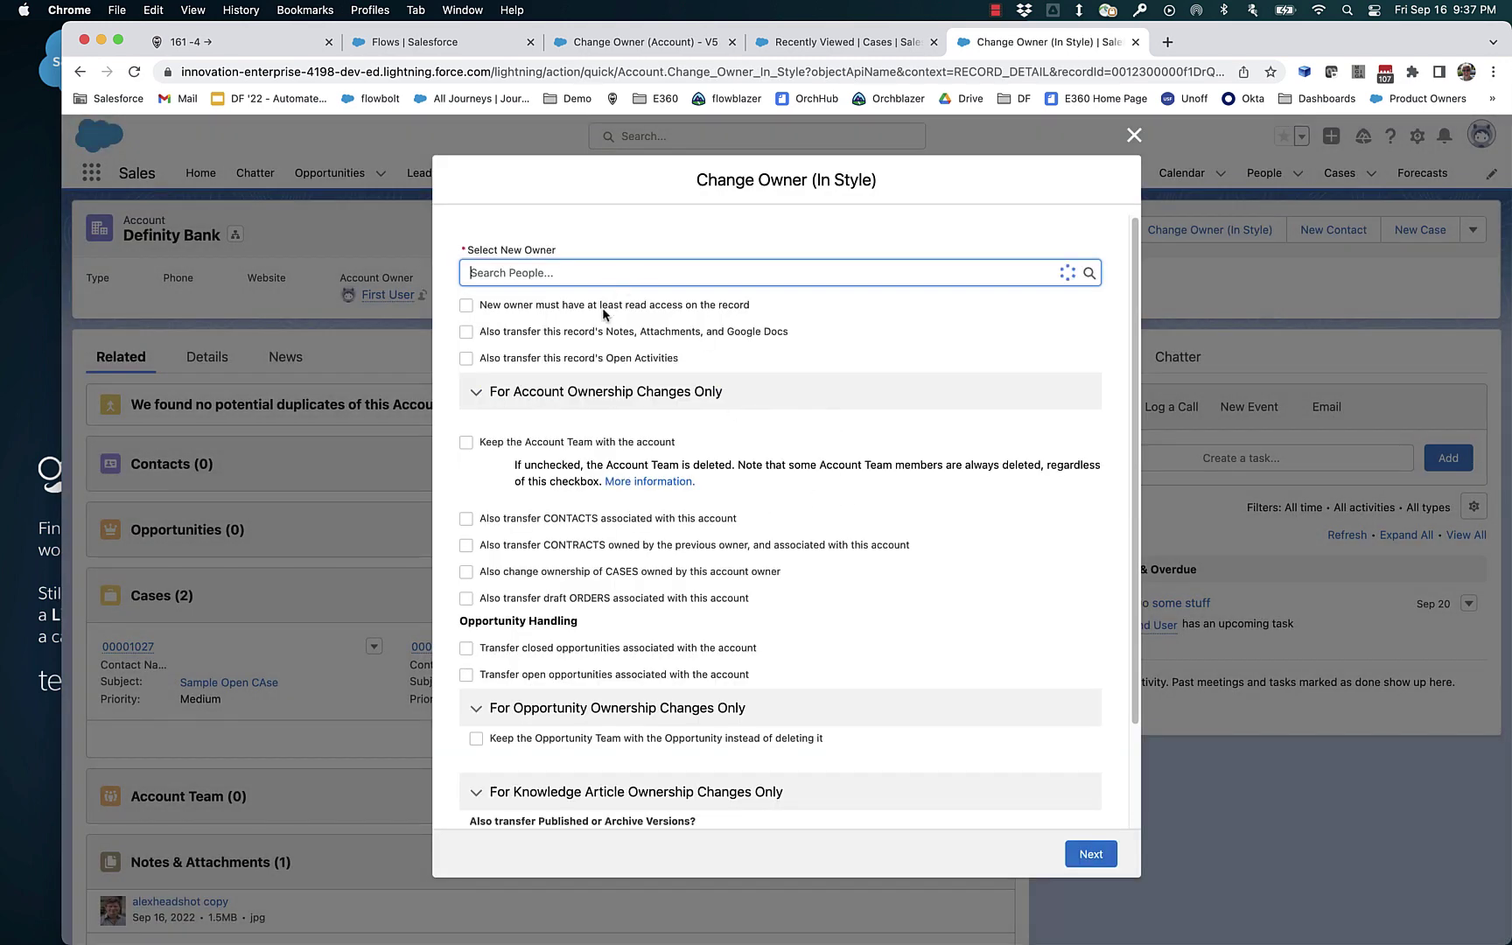
click(578, 334)
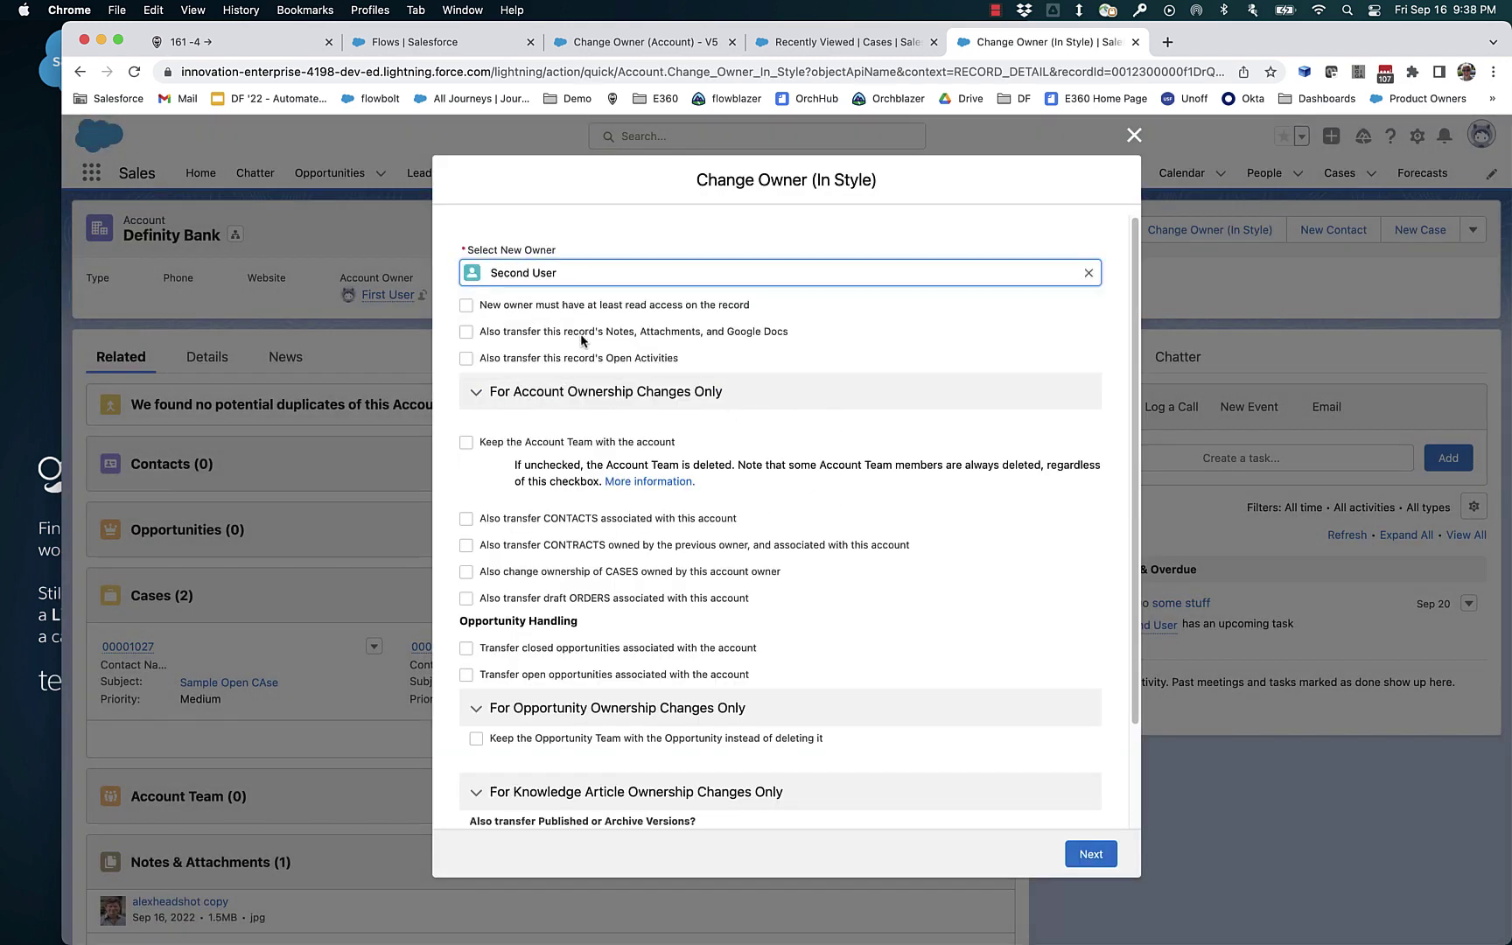
click(466, 572)
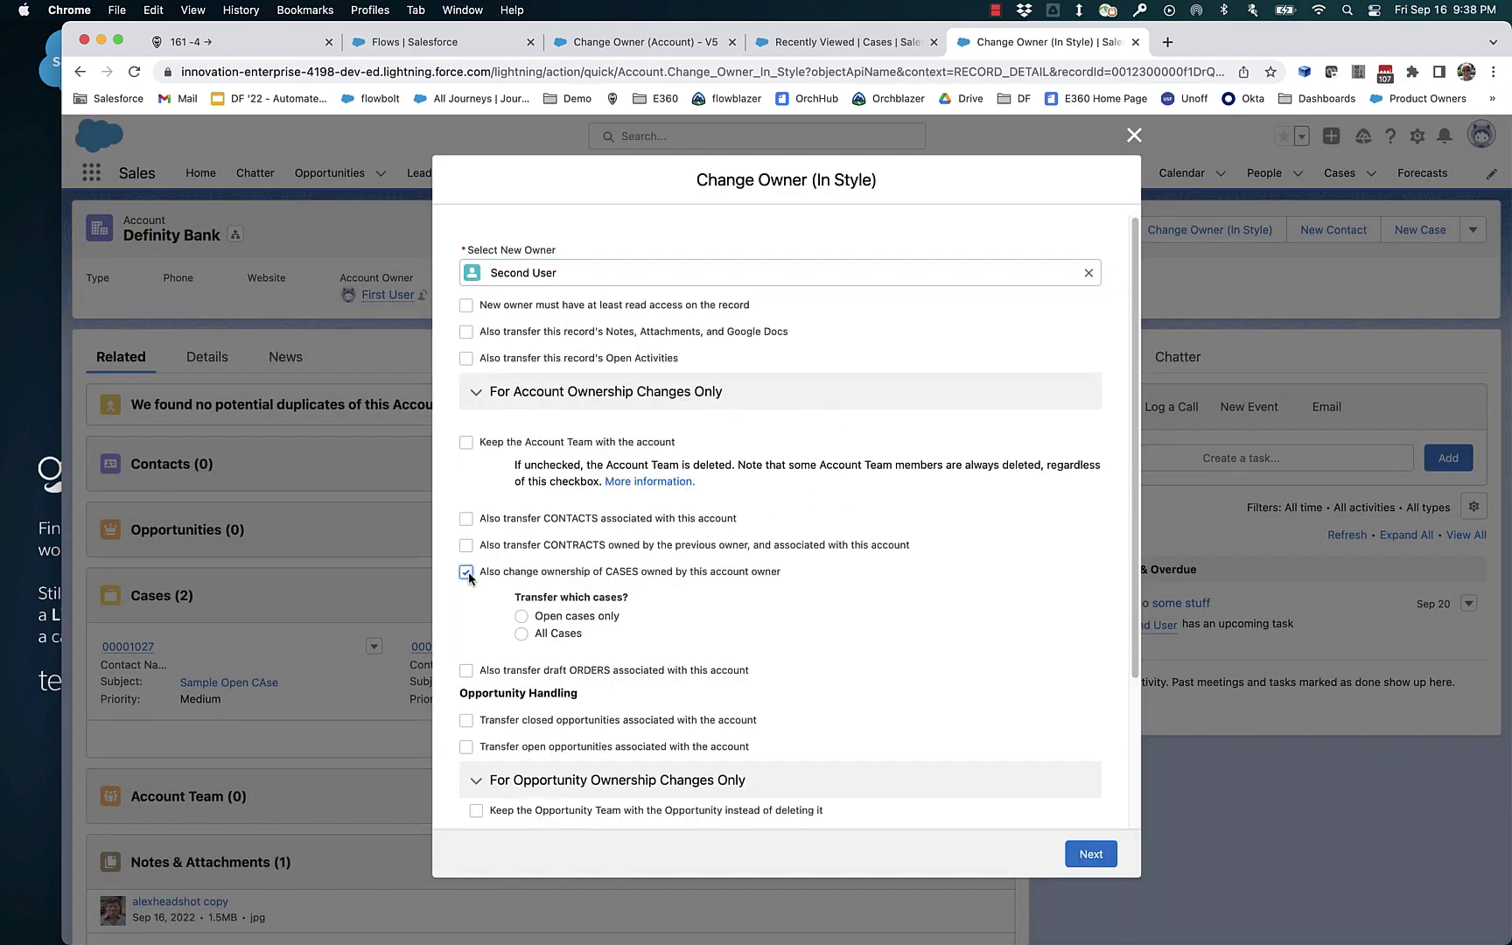
click(522, 617)
click(1091, 853)
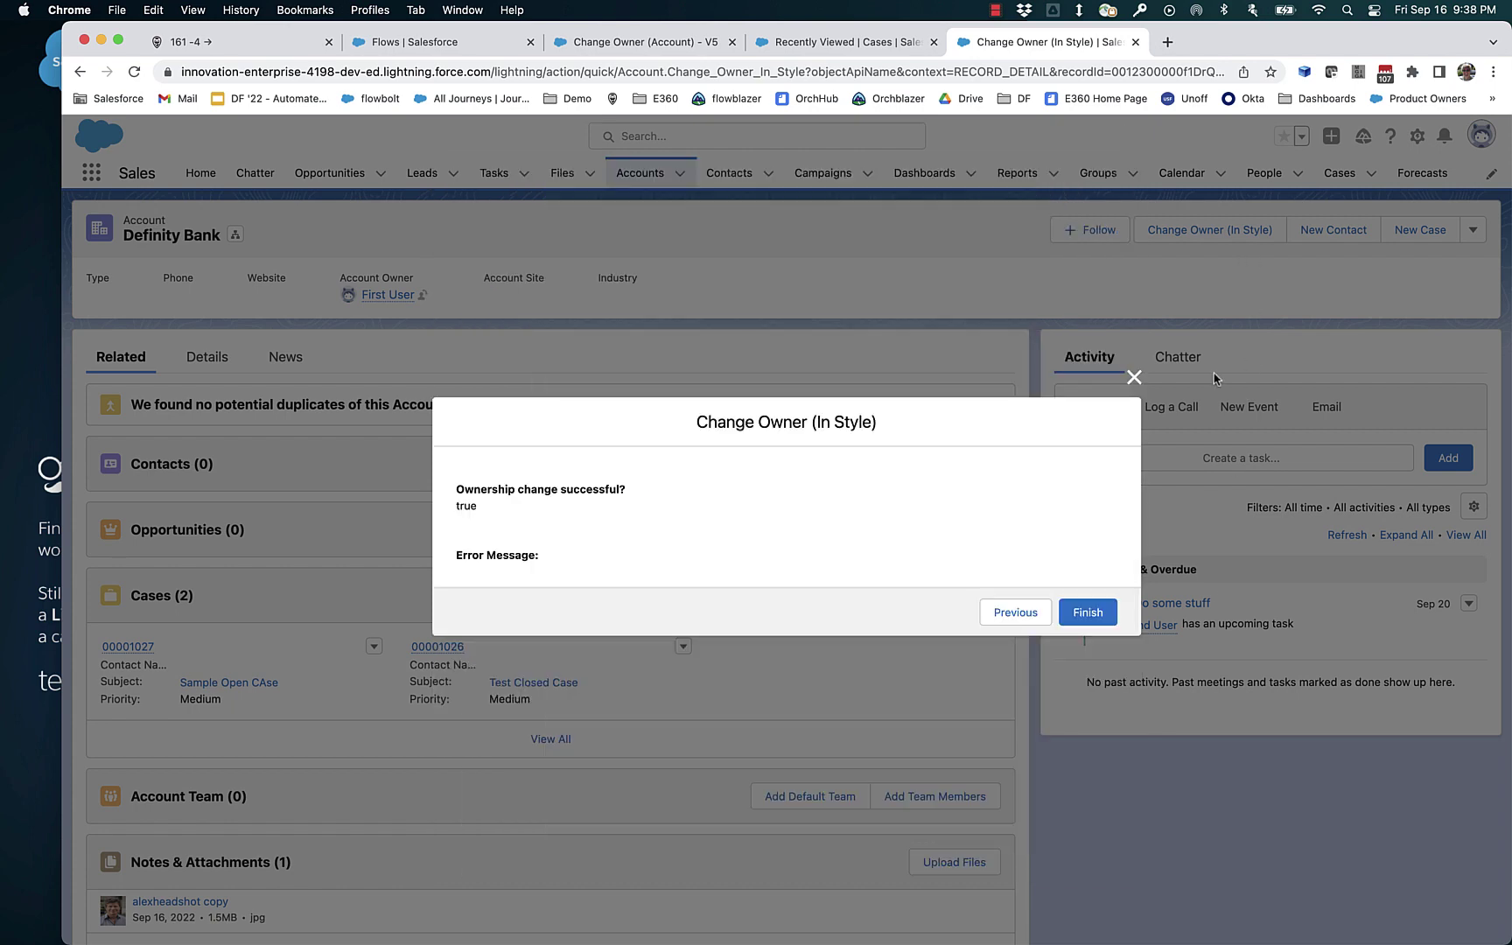
click(1089, 612)
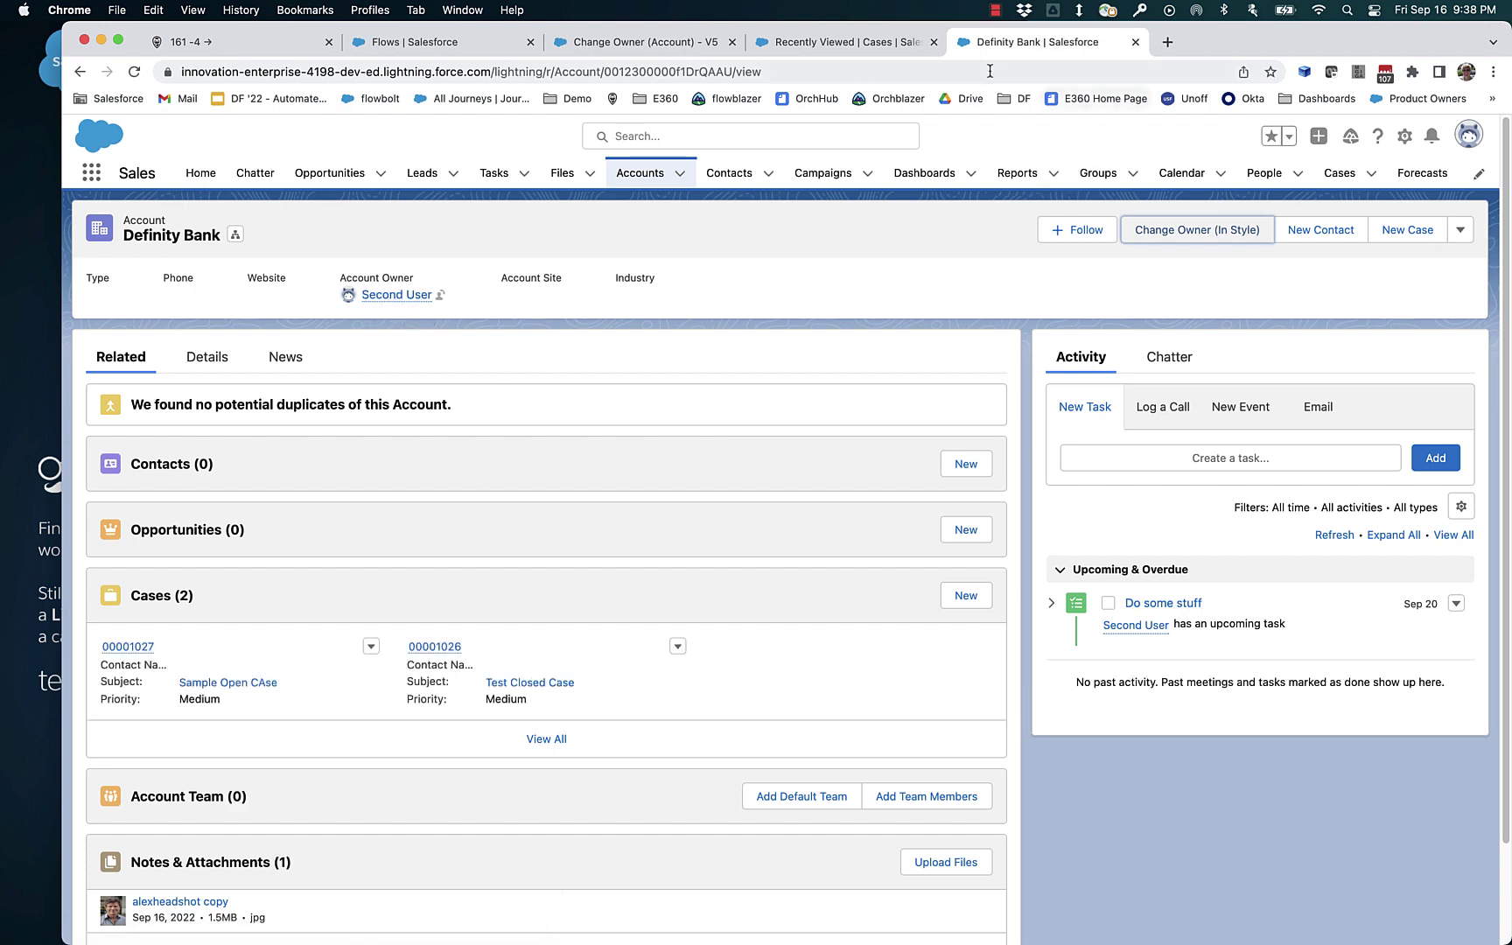
click(858, 44)
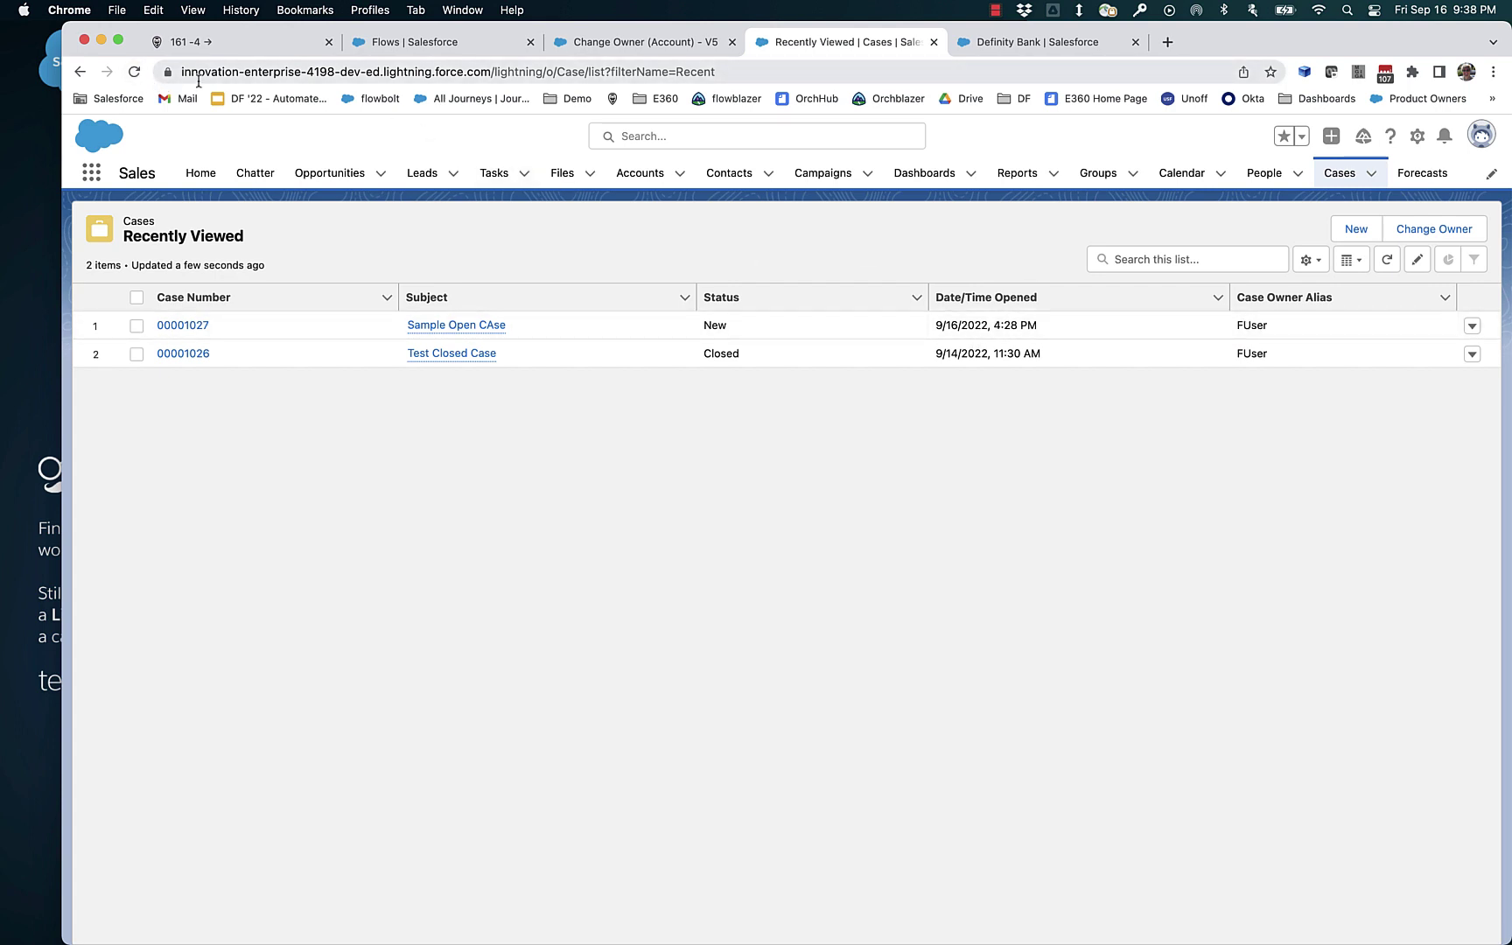
click(134, 71)
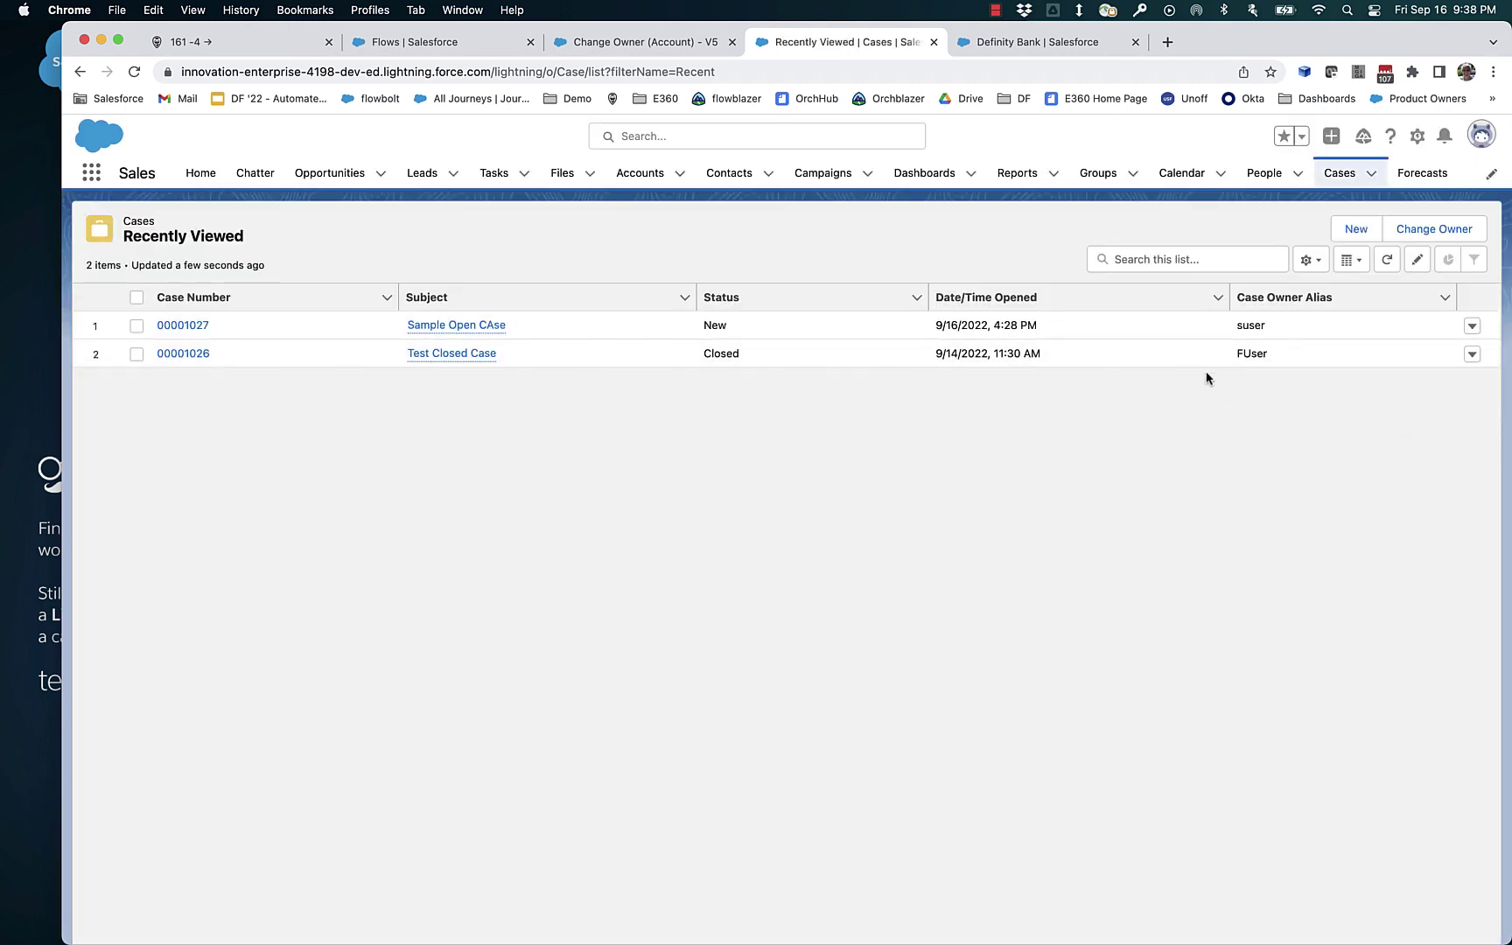
Change the owner of the Test Closed Case to Second User directly from the recently viewed cases list
click(1473, 355)
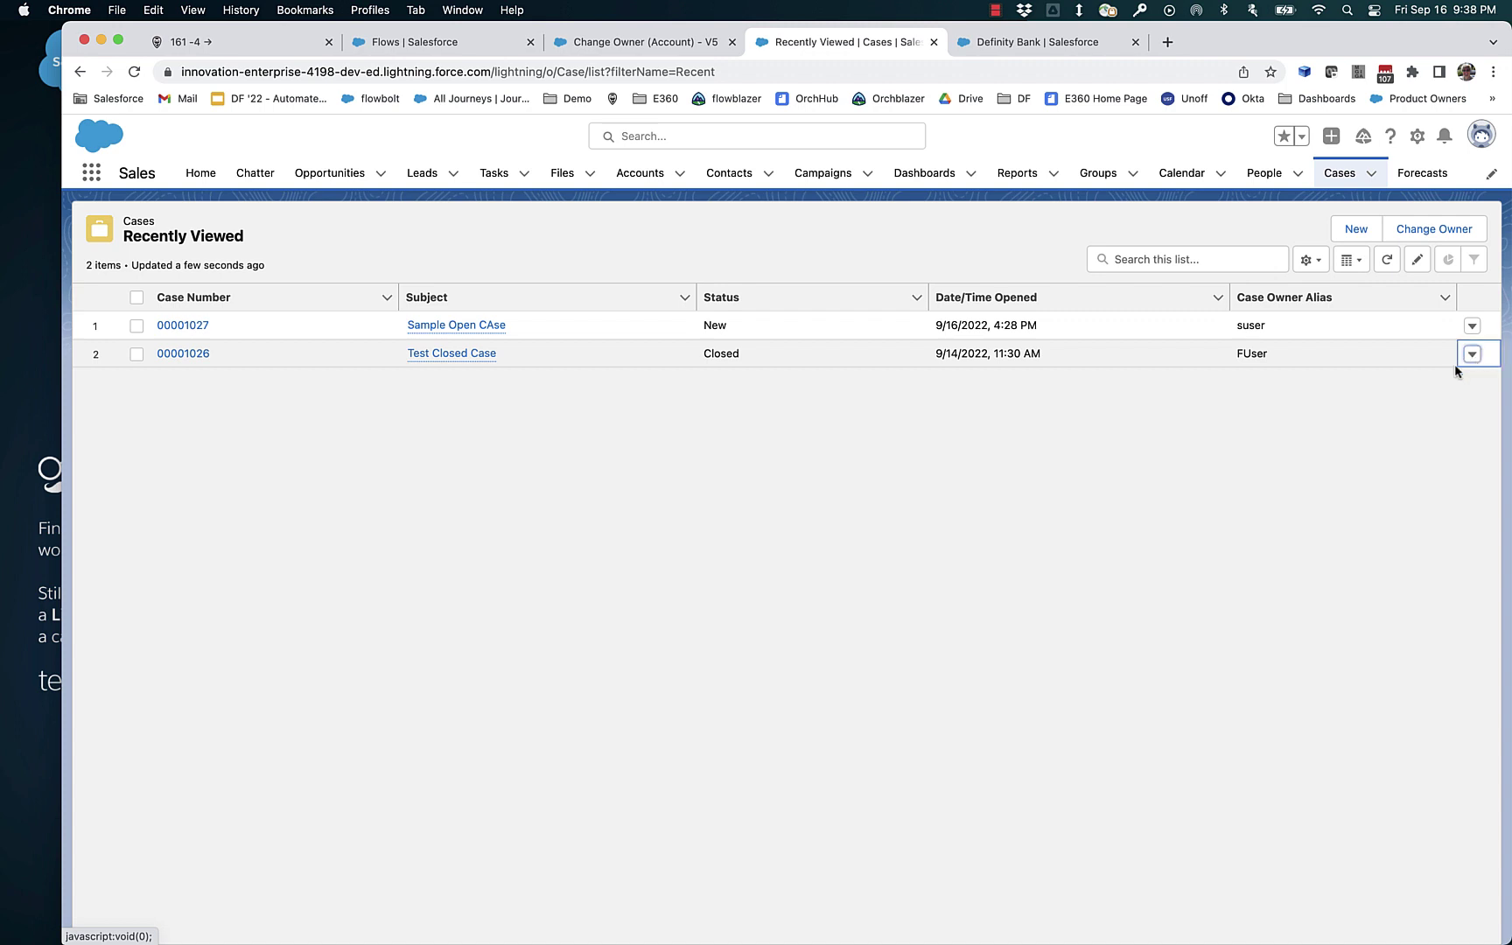
click(1439, 445)
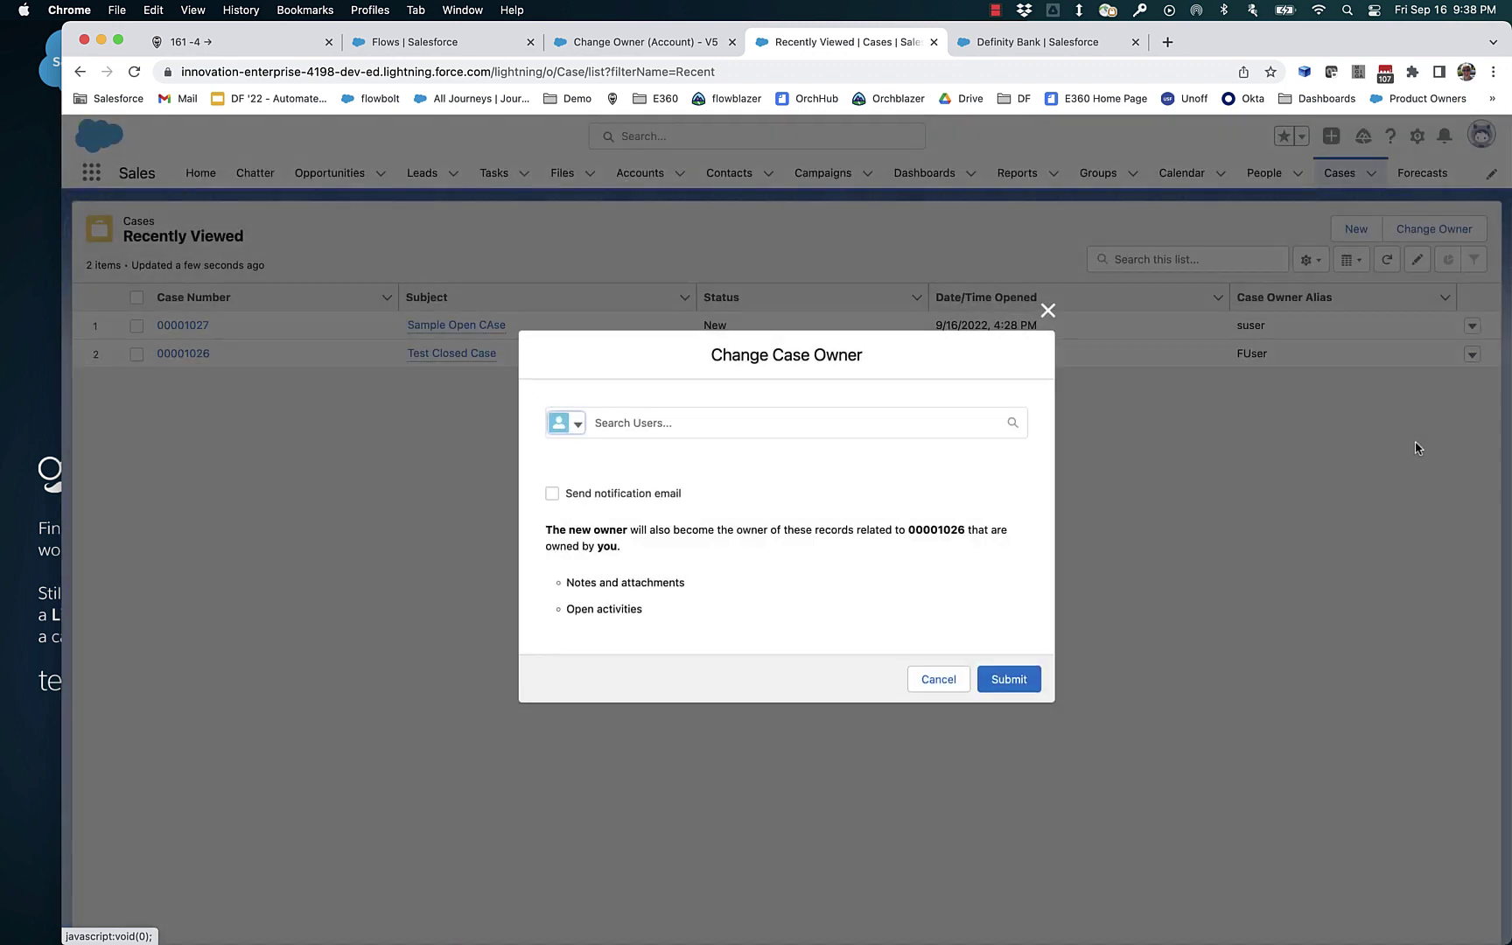
click(690, 425)
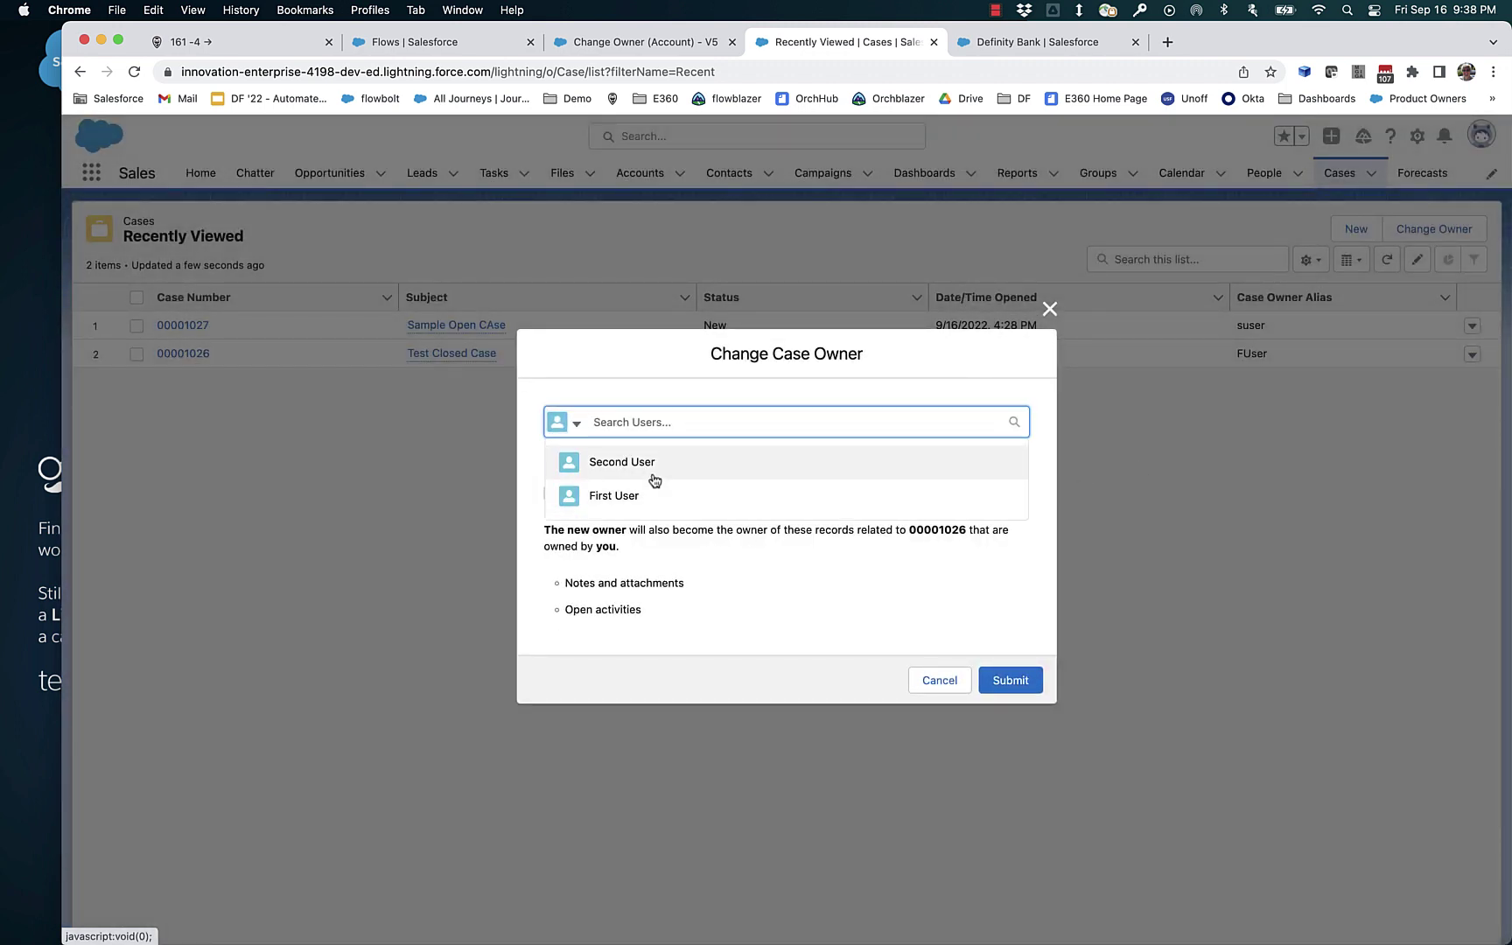
click(654, 471)
click(1015, 691)
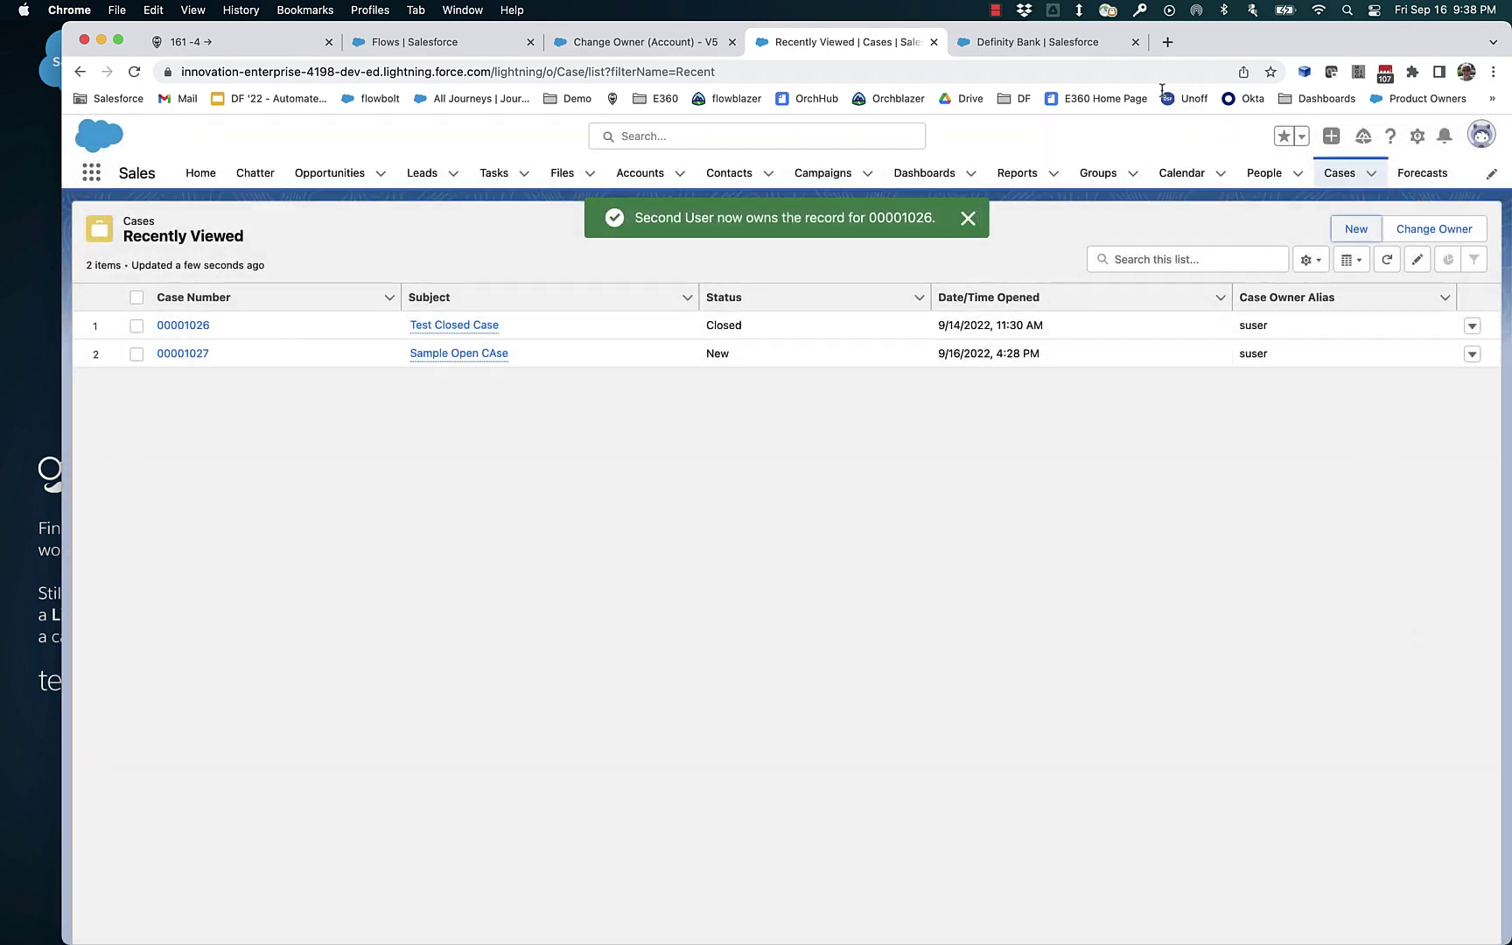
Use Change Owner (In Style) to assign Definity Bank to First User, transferring all cases, and recheck the owners in the refreshed cases list
click(1026, 54)
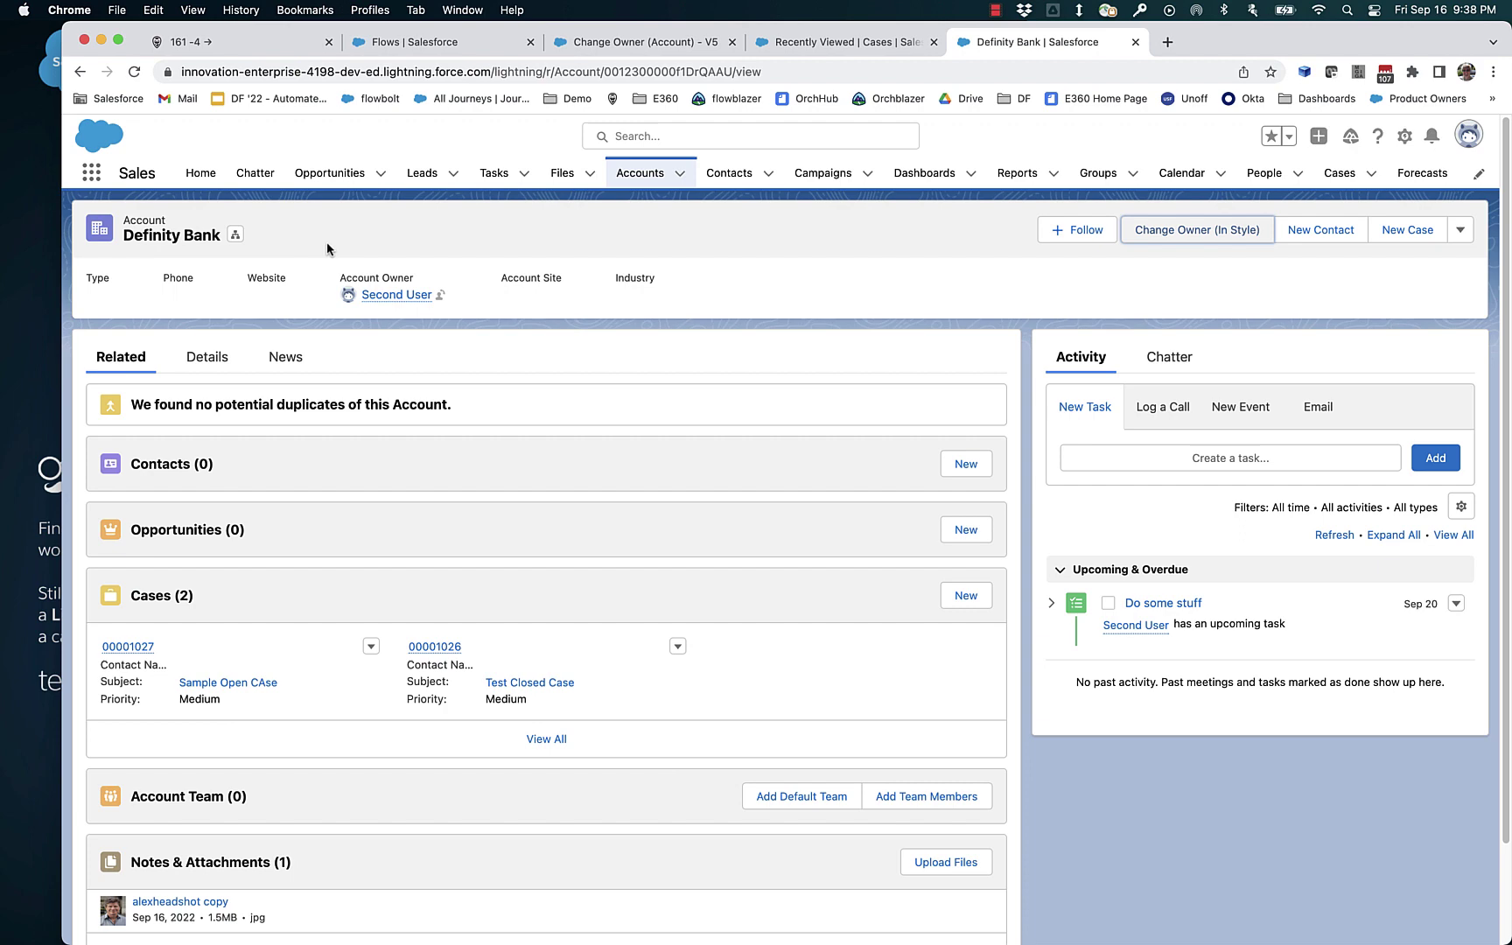
click(1145, 234)
click(554, 279)
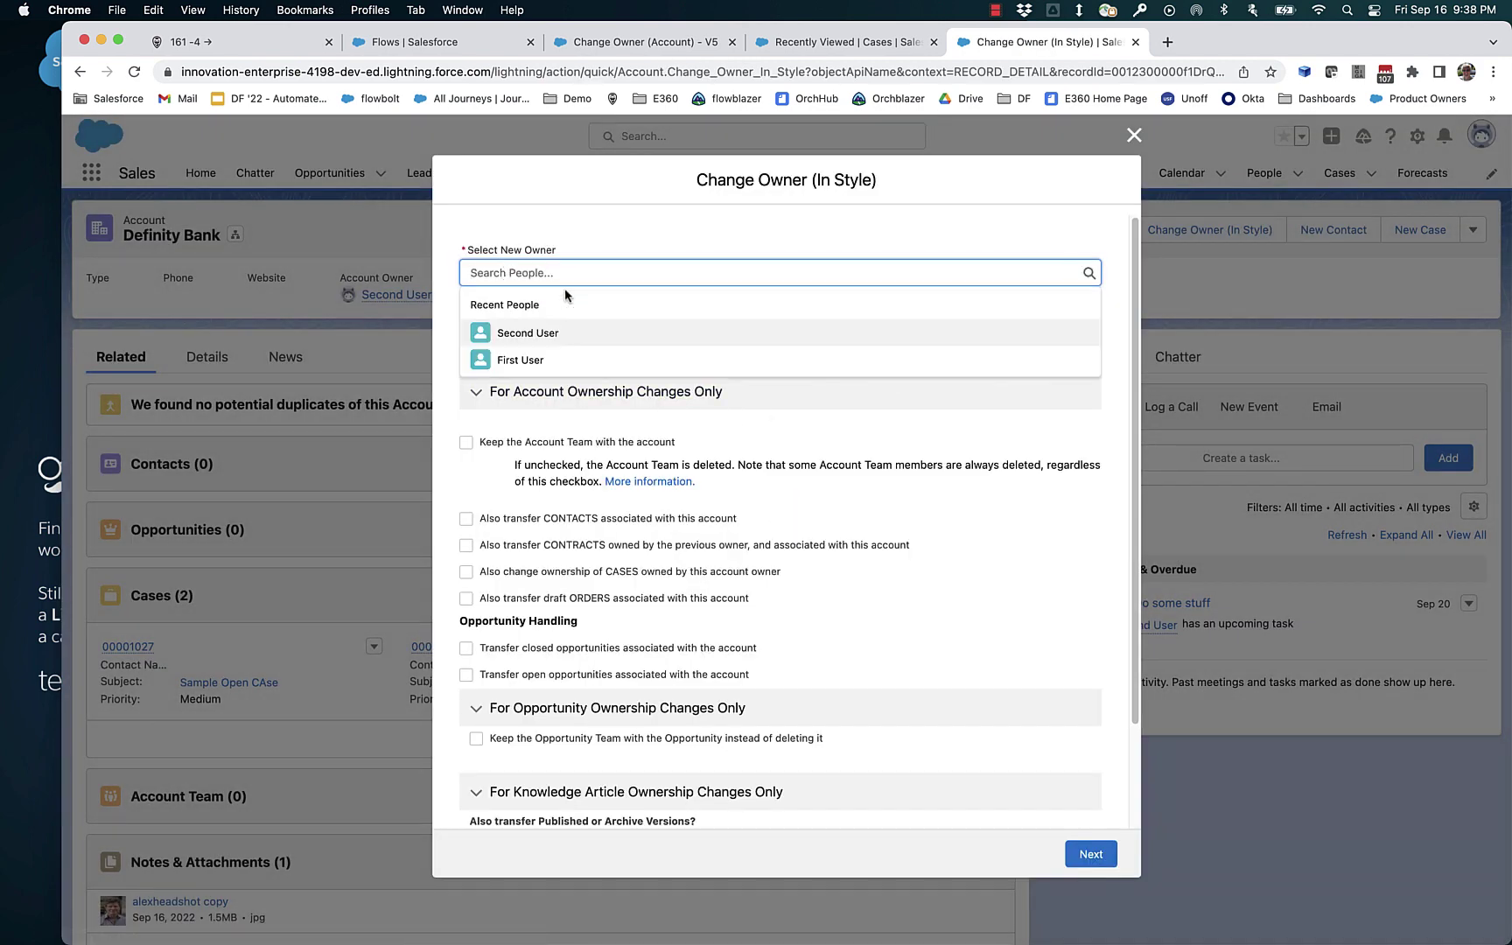
click(551, 360)
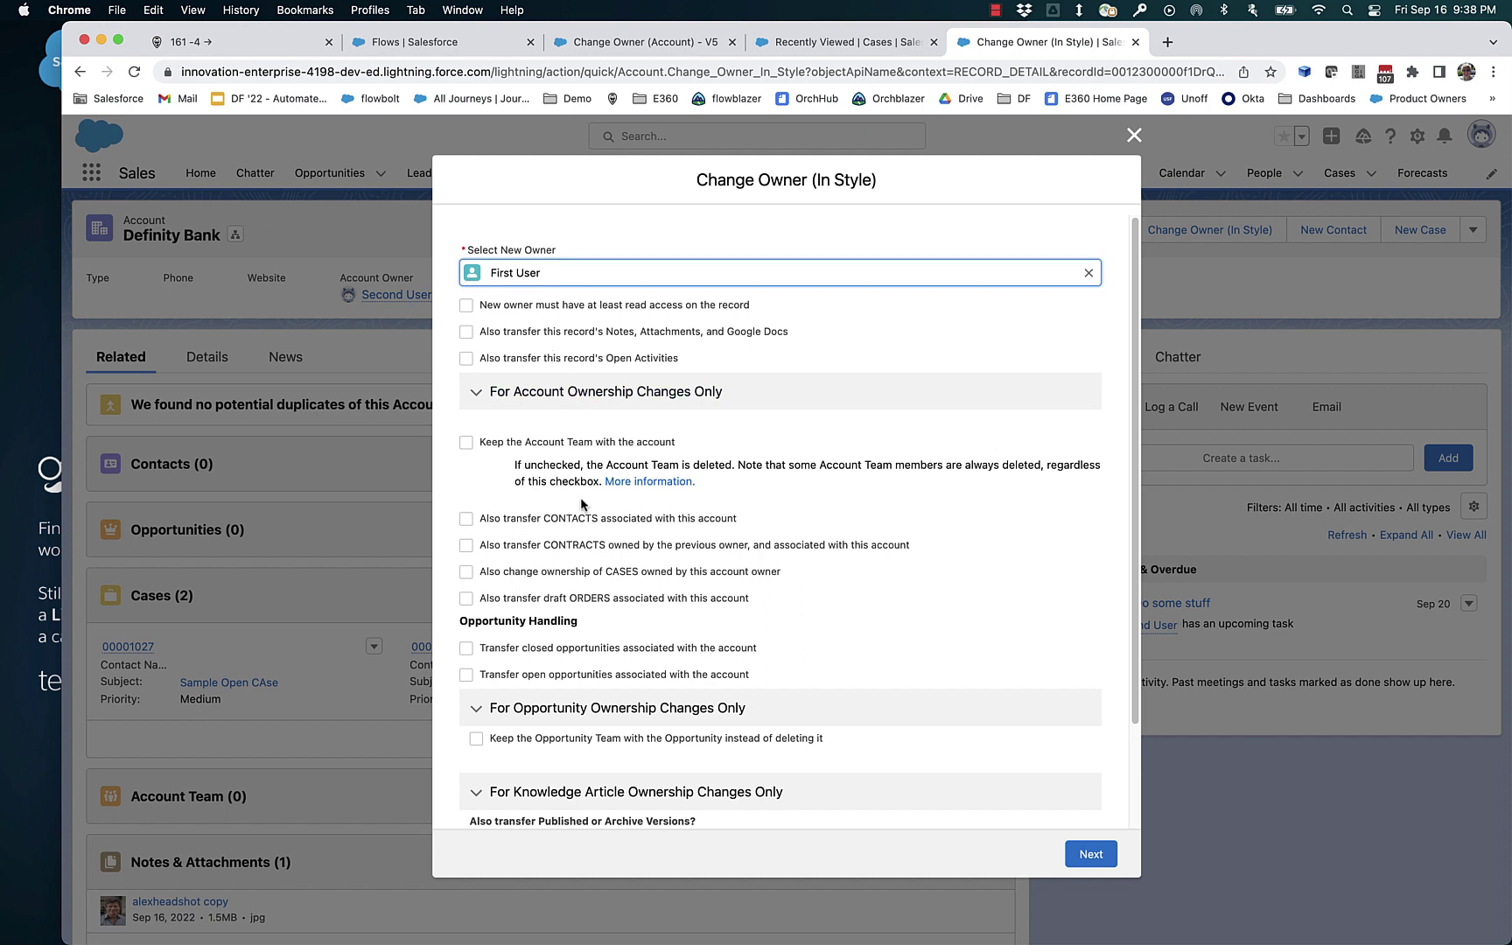
click(476, 571)
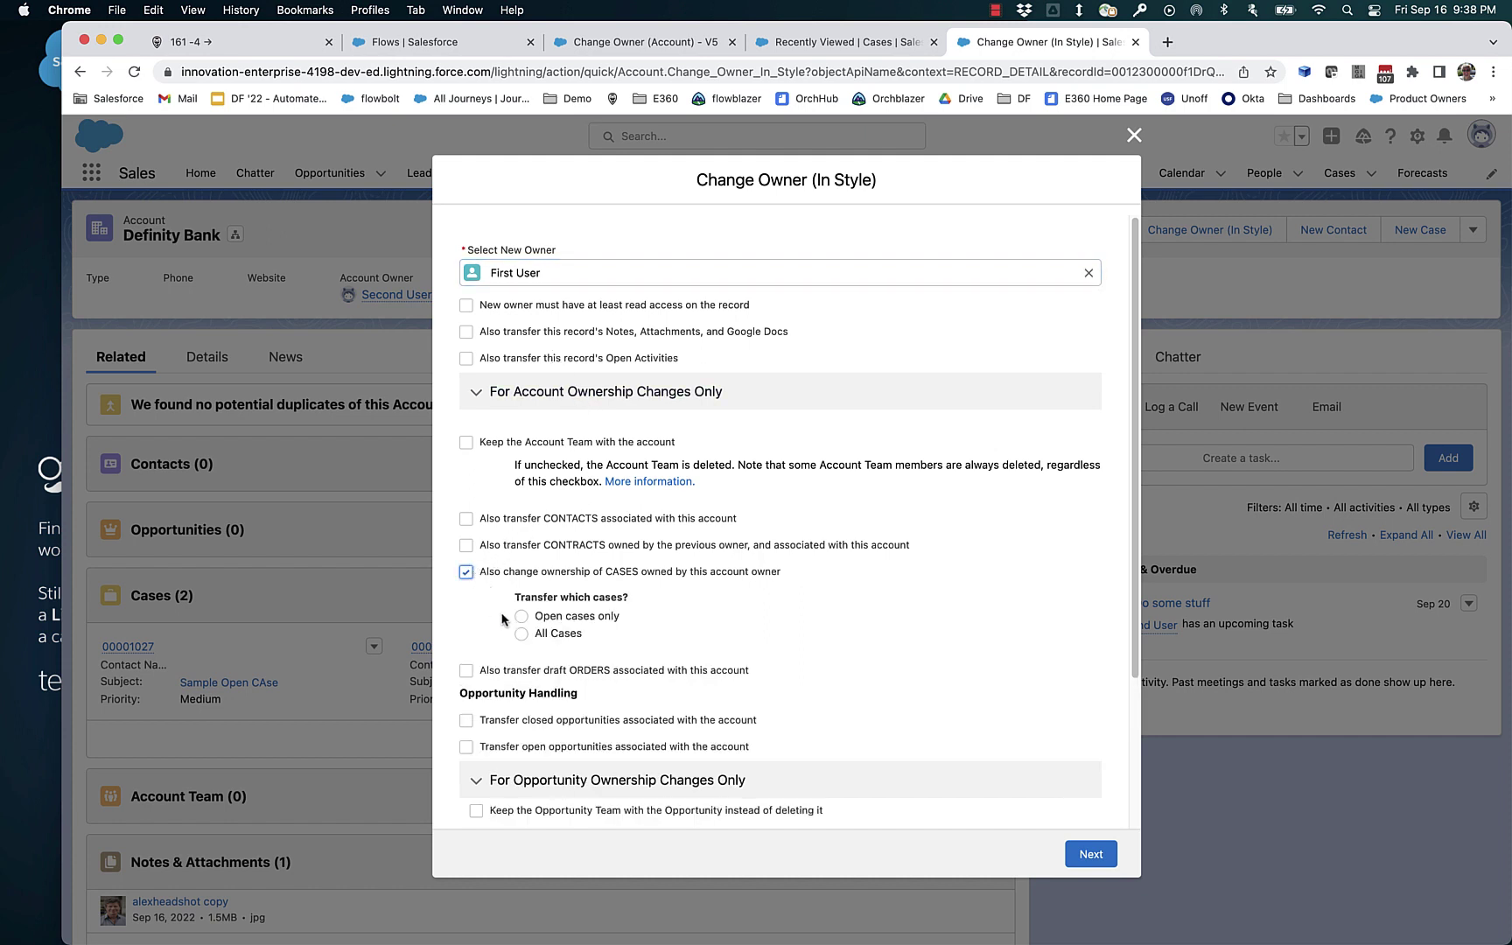
click(522, 634)
click(1090, 854)
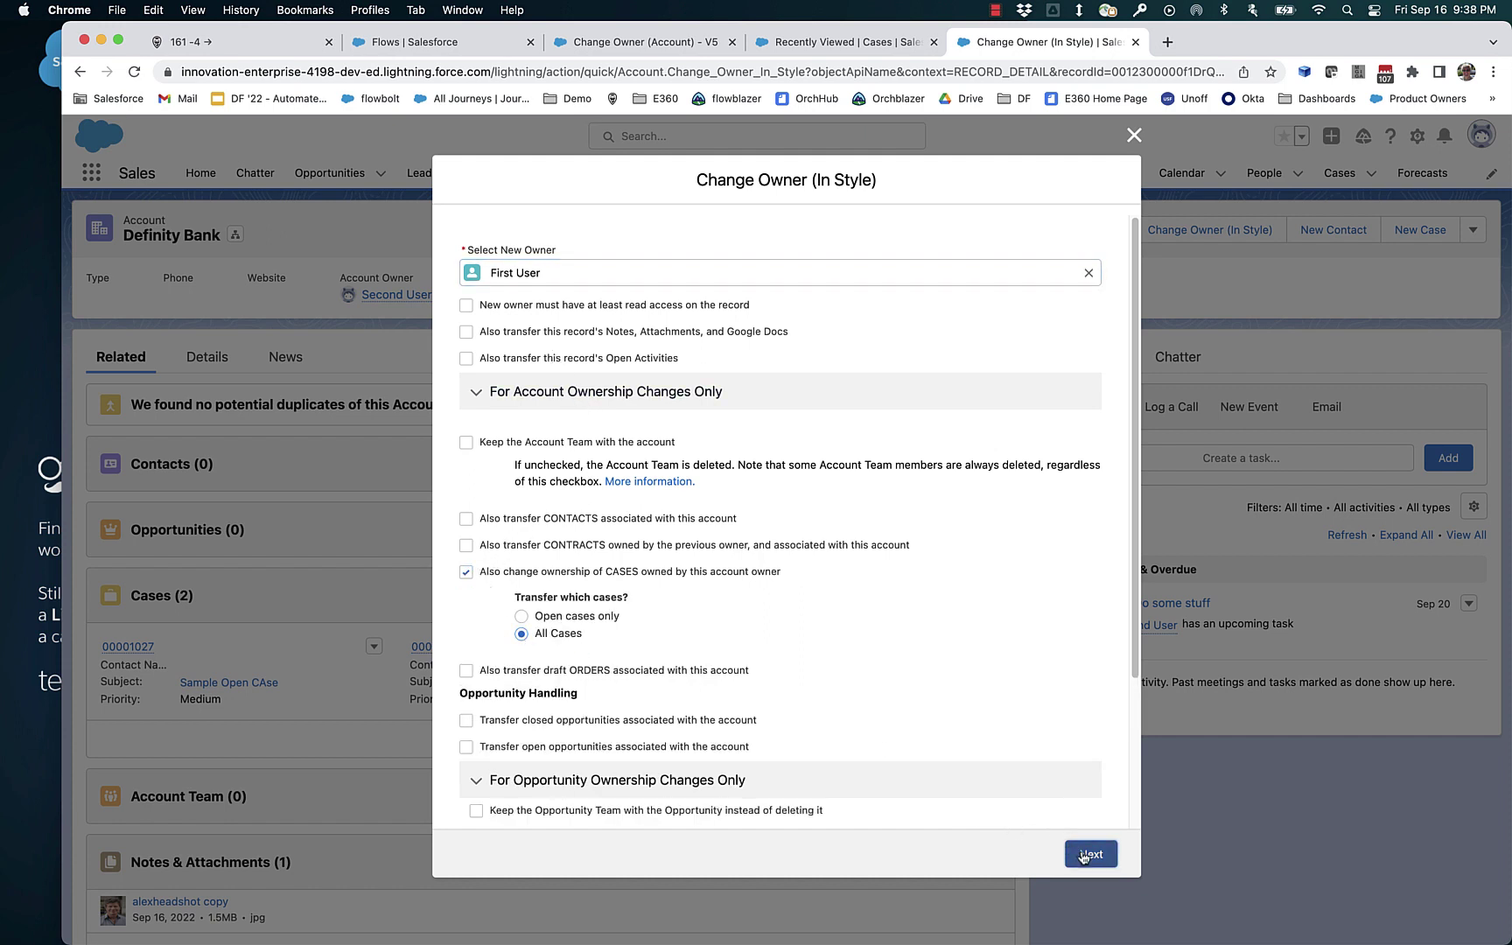
click(1086, 621)
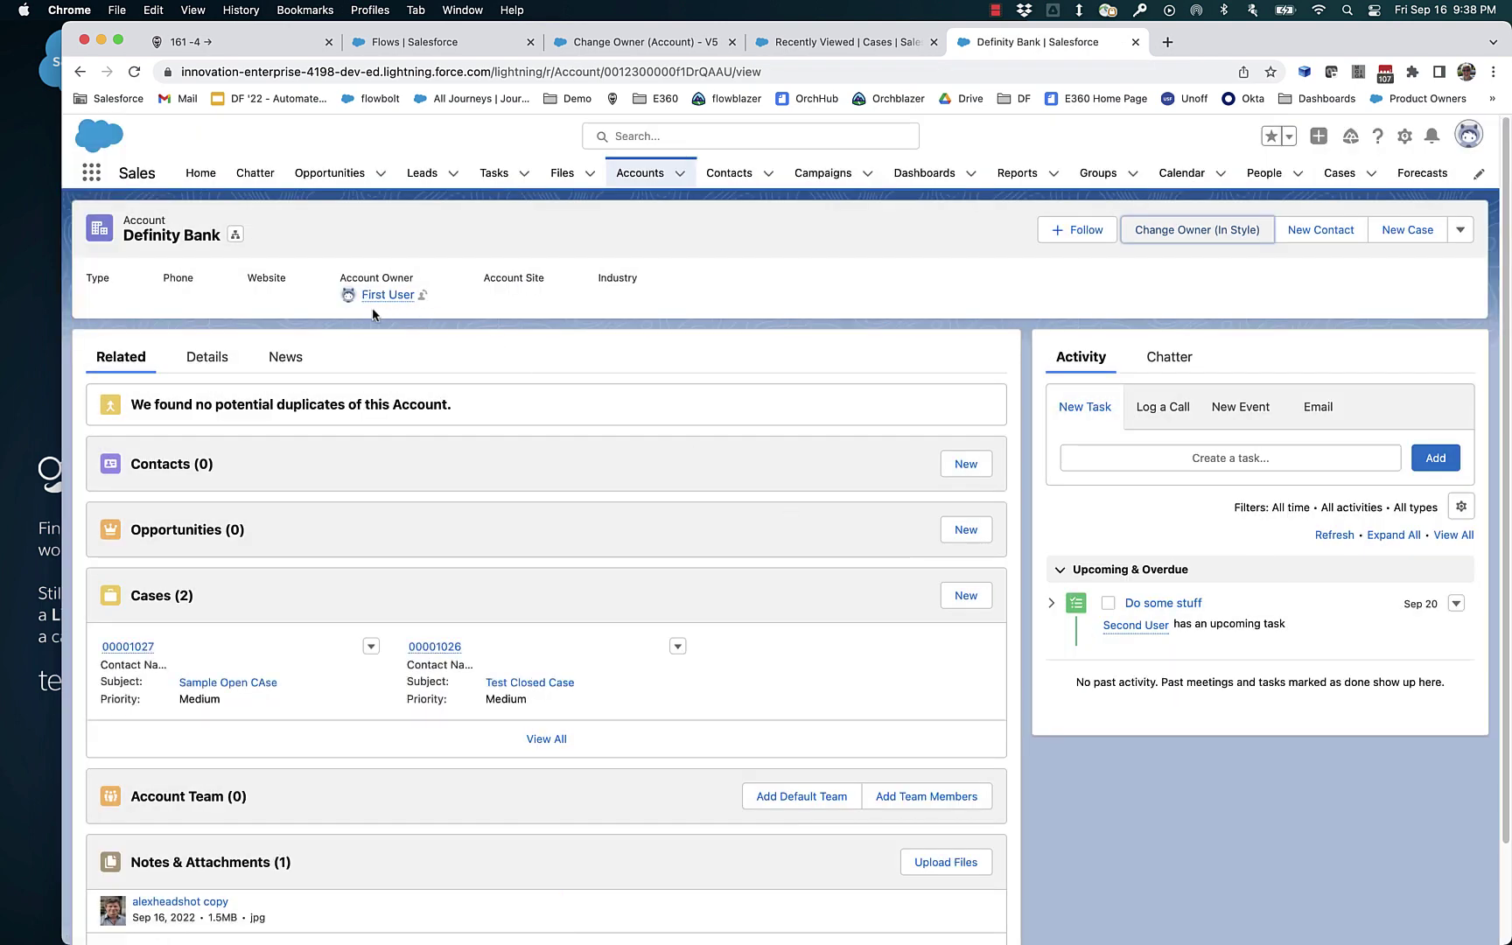
click(853, 42)
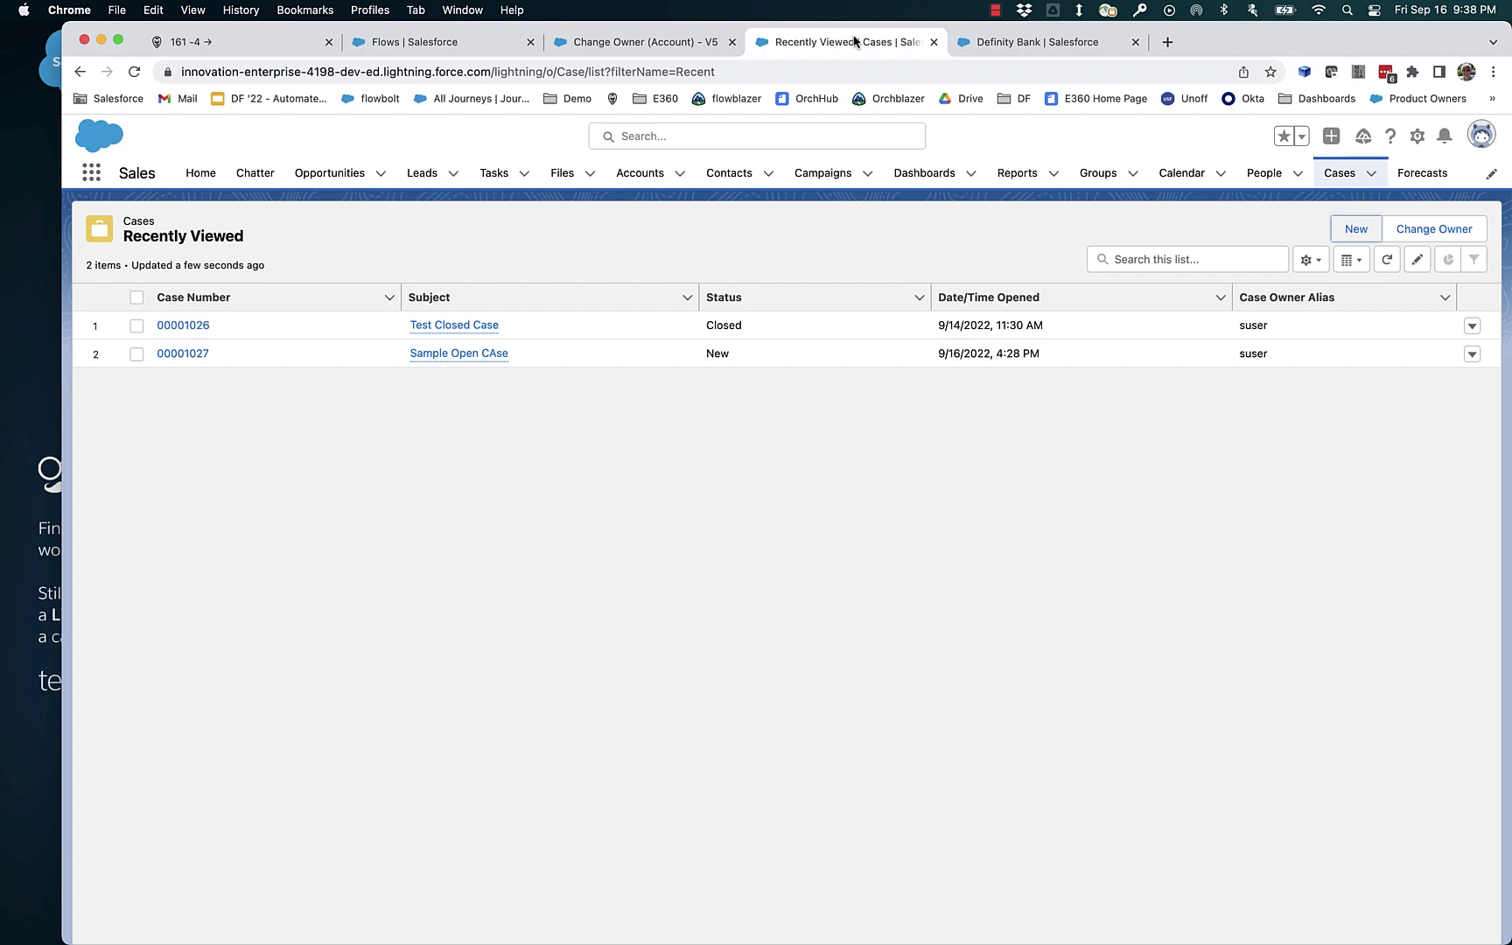
click(134, 74)
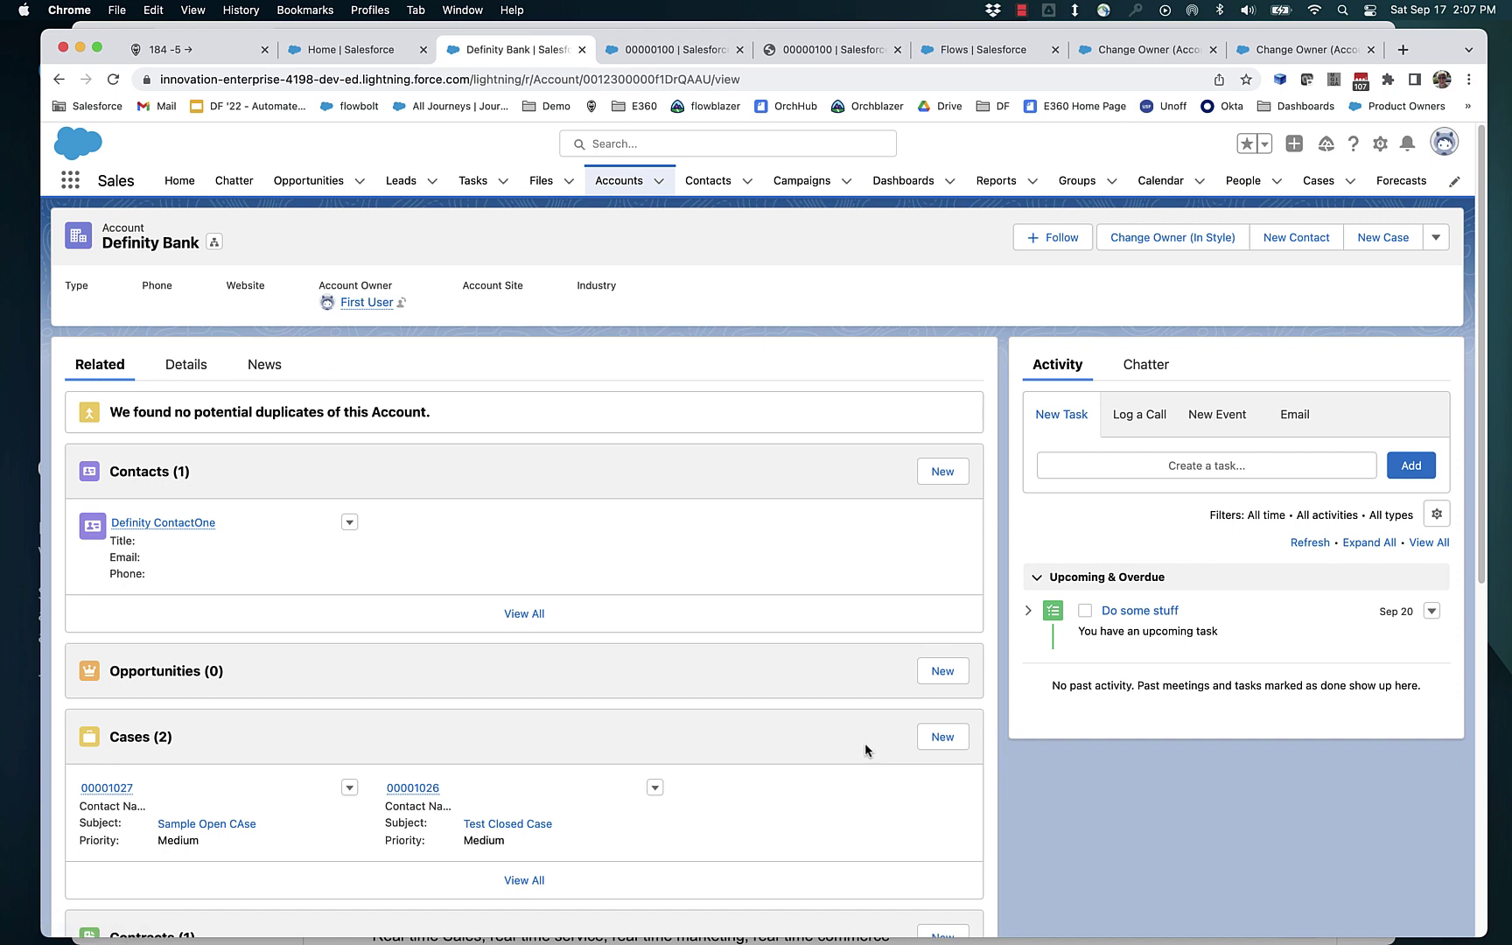
Open Definity Bank's related contact, Definity ContactOne, in a separate browser tab and check its contact owner
scroll(761, 655, down, 2)
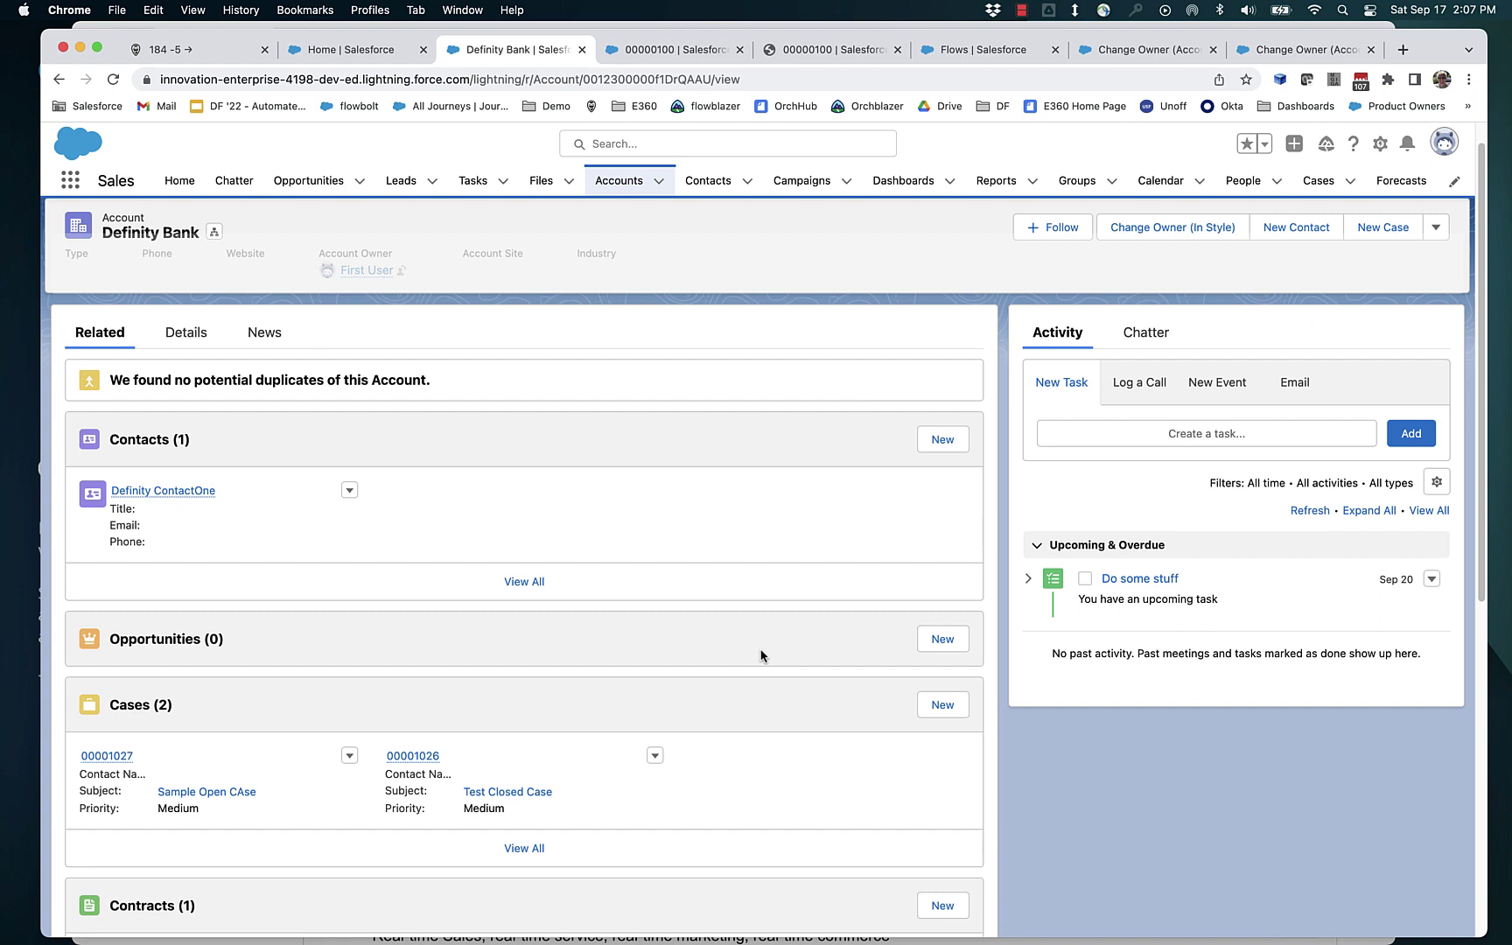
scroll(232, 361, up, 2)
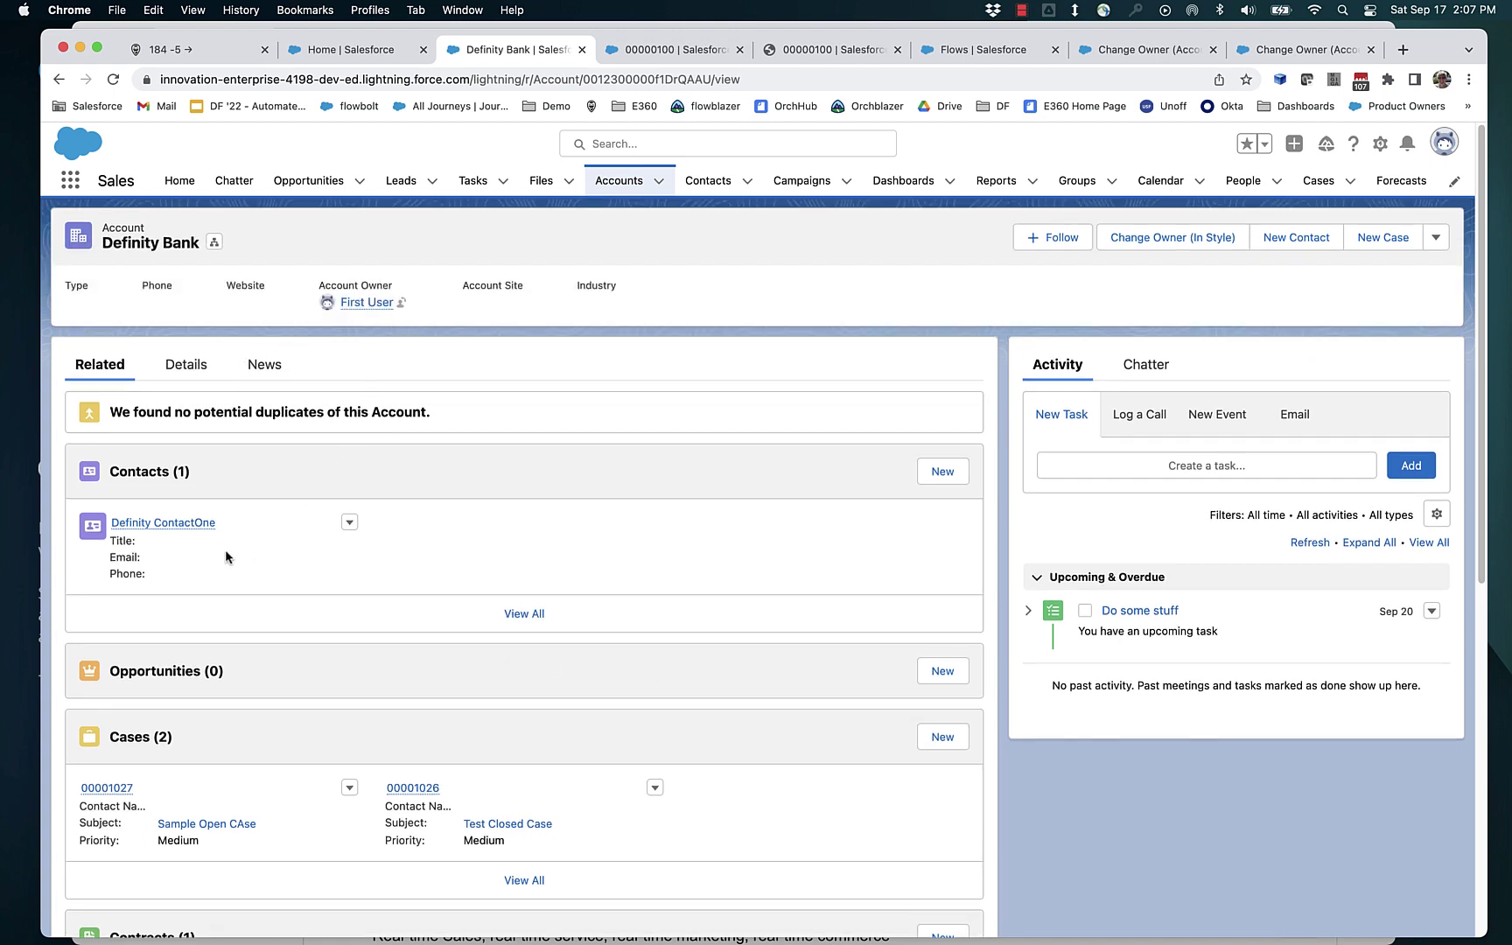
right_click(162, 522)
click(229, 526)
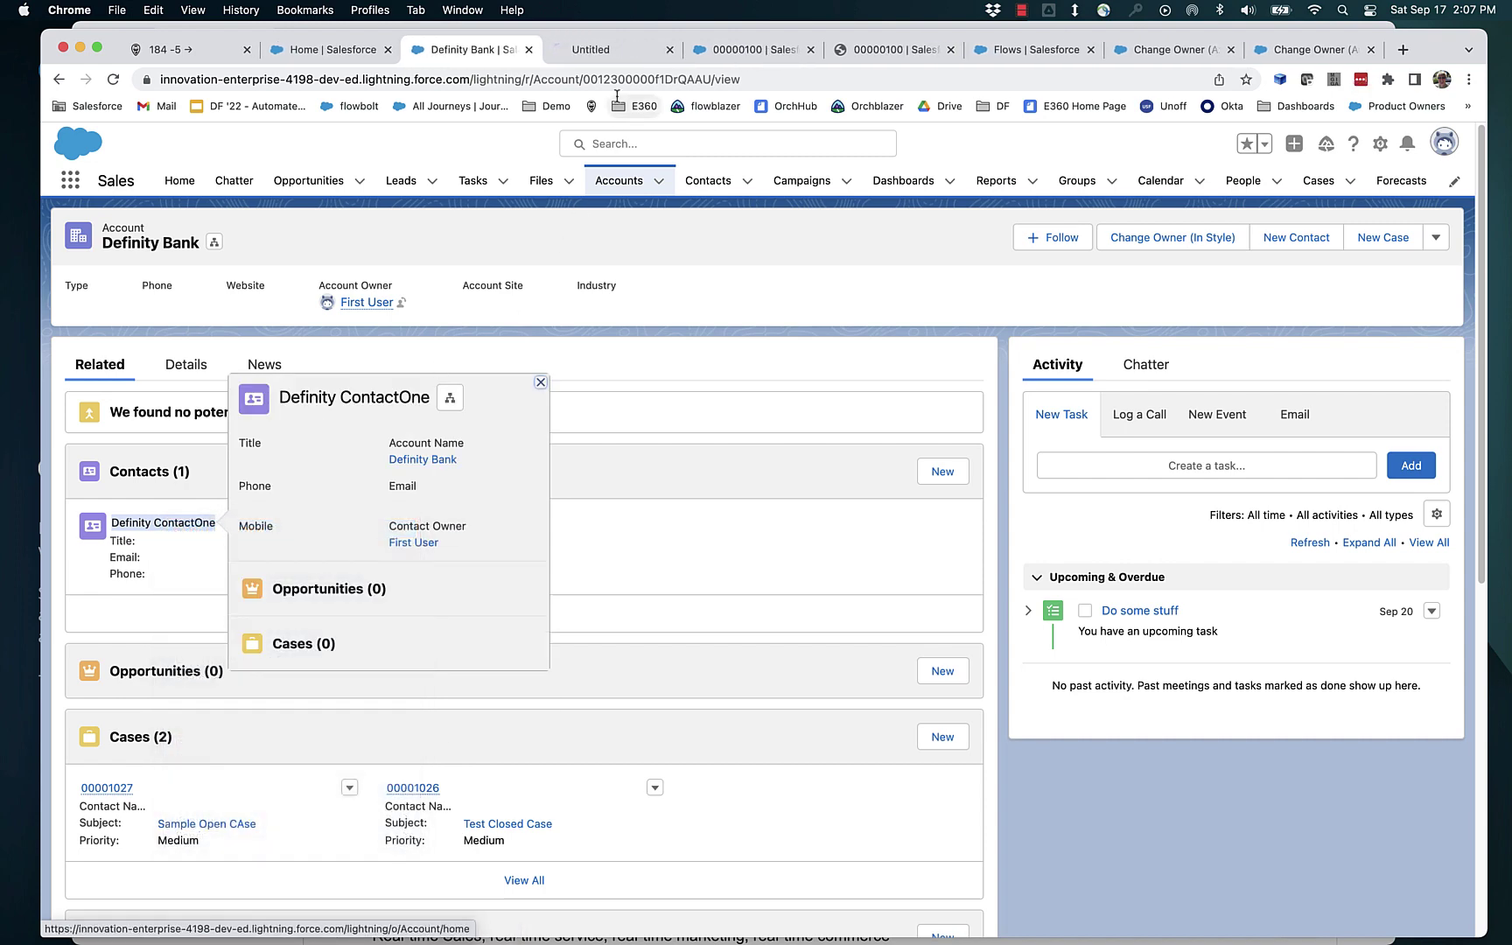
click(613, 49)
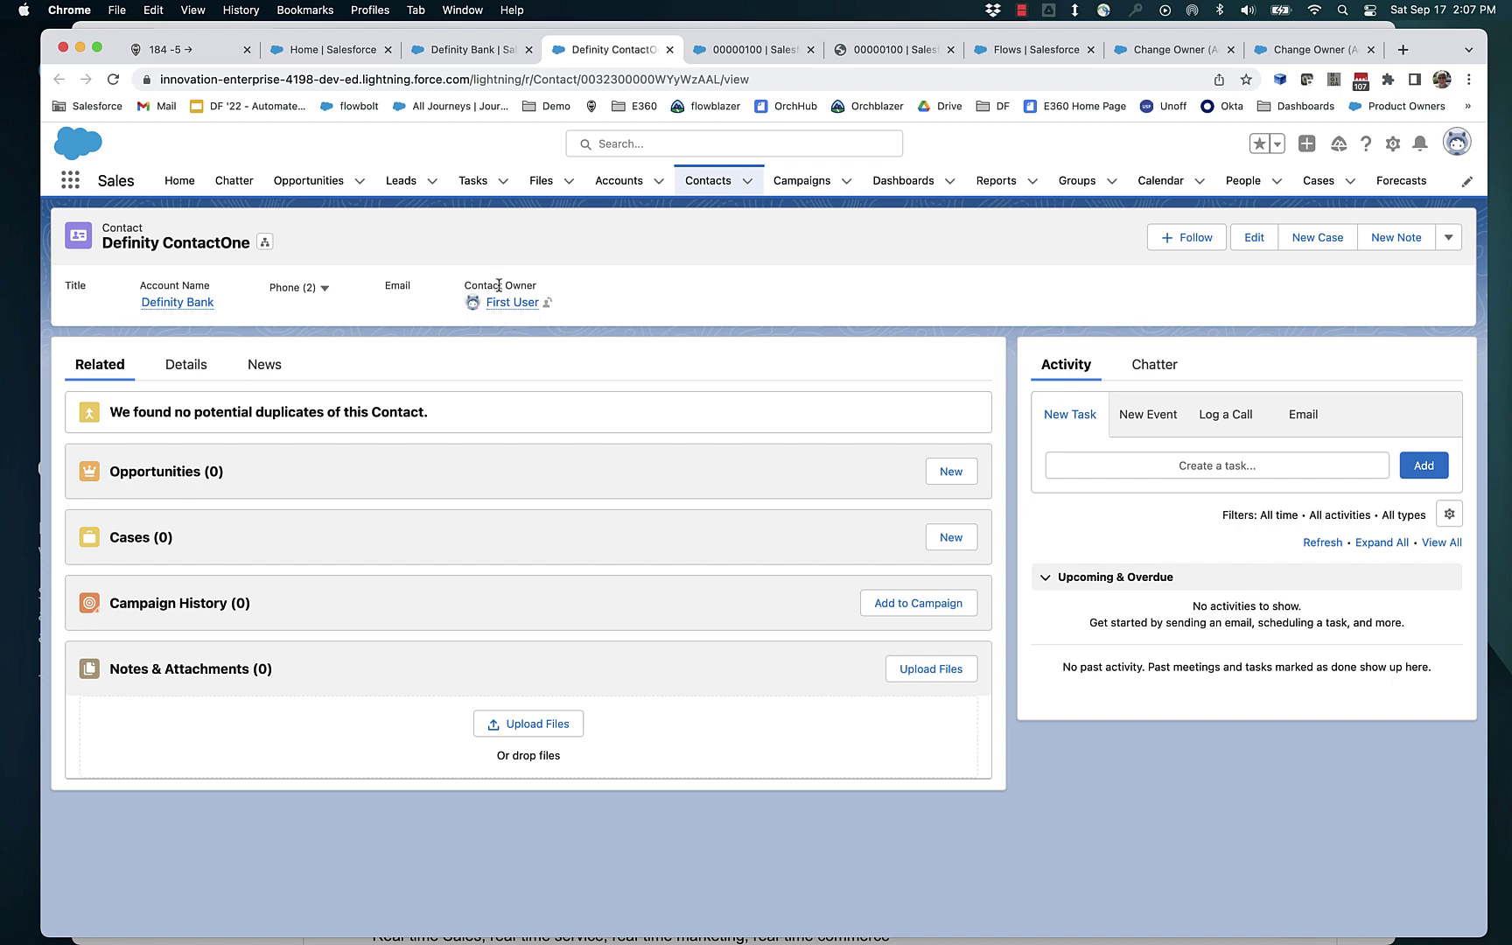
Check the owners of Definity Bank's related draft contract and draft order on their record pages
click(462, 48)
scroll(151, 770, down, 5)
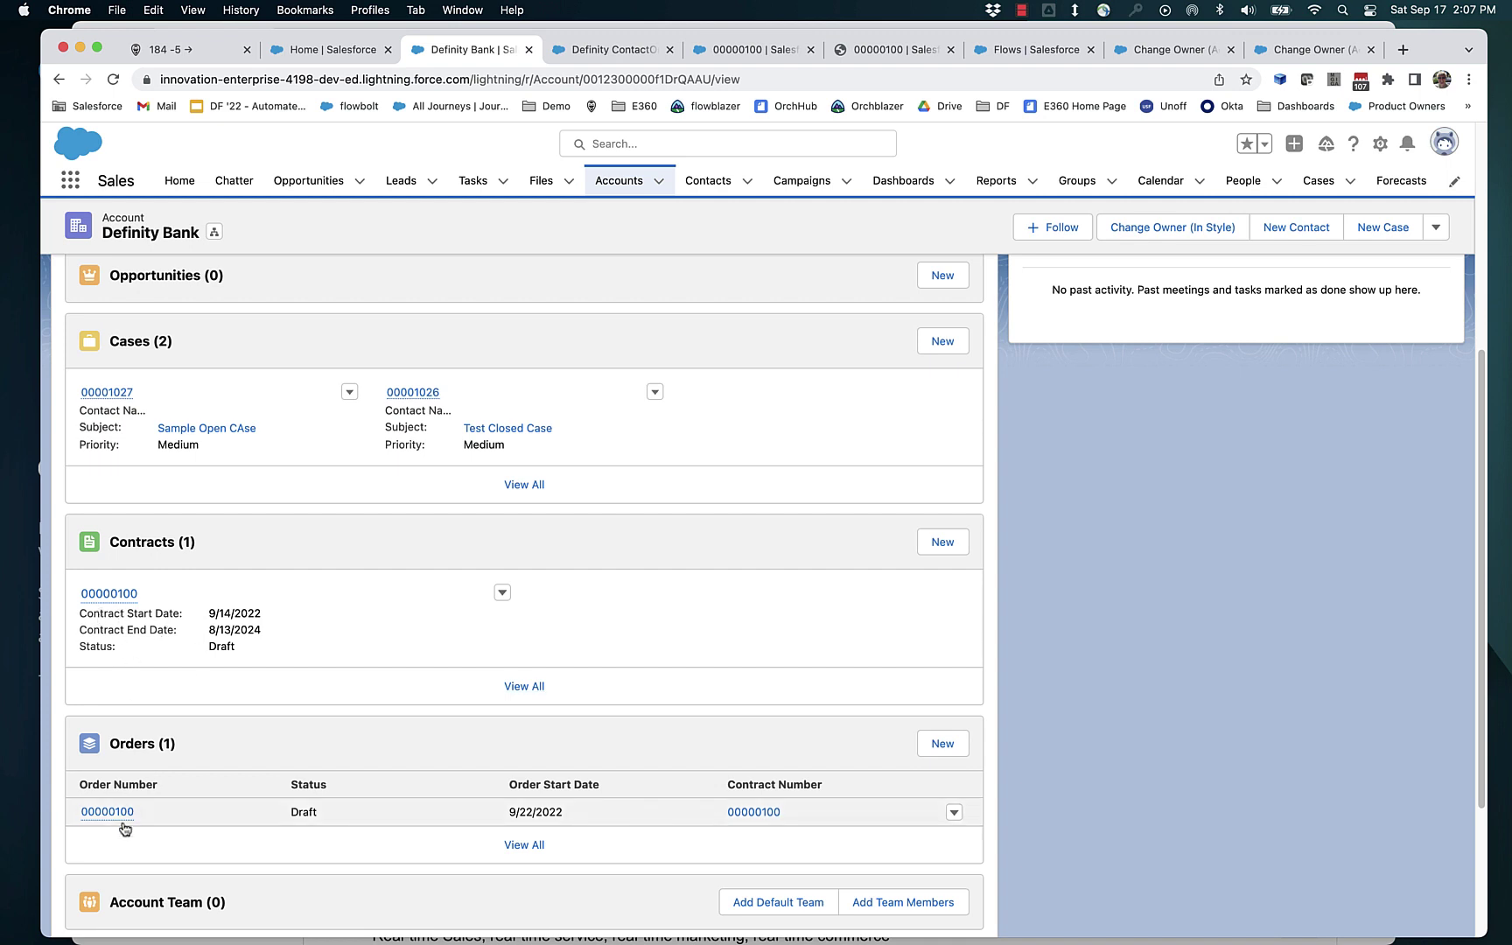
mouse_move(123, 813)
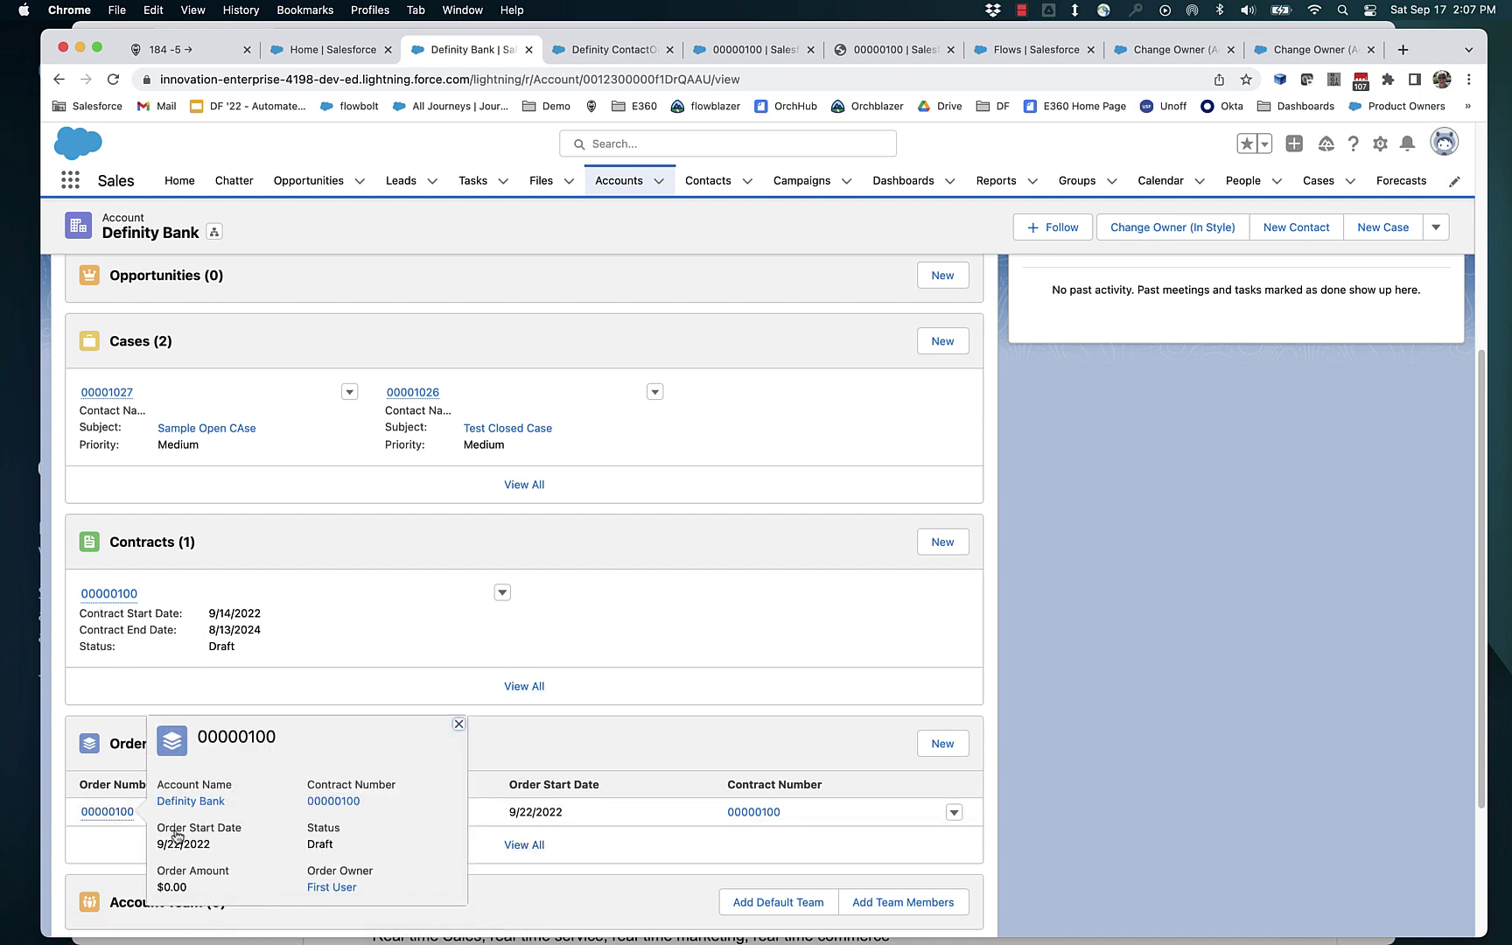
click(749, 49)
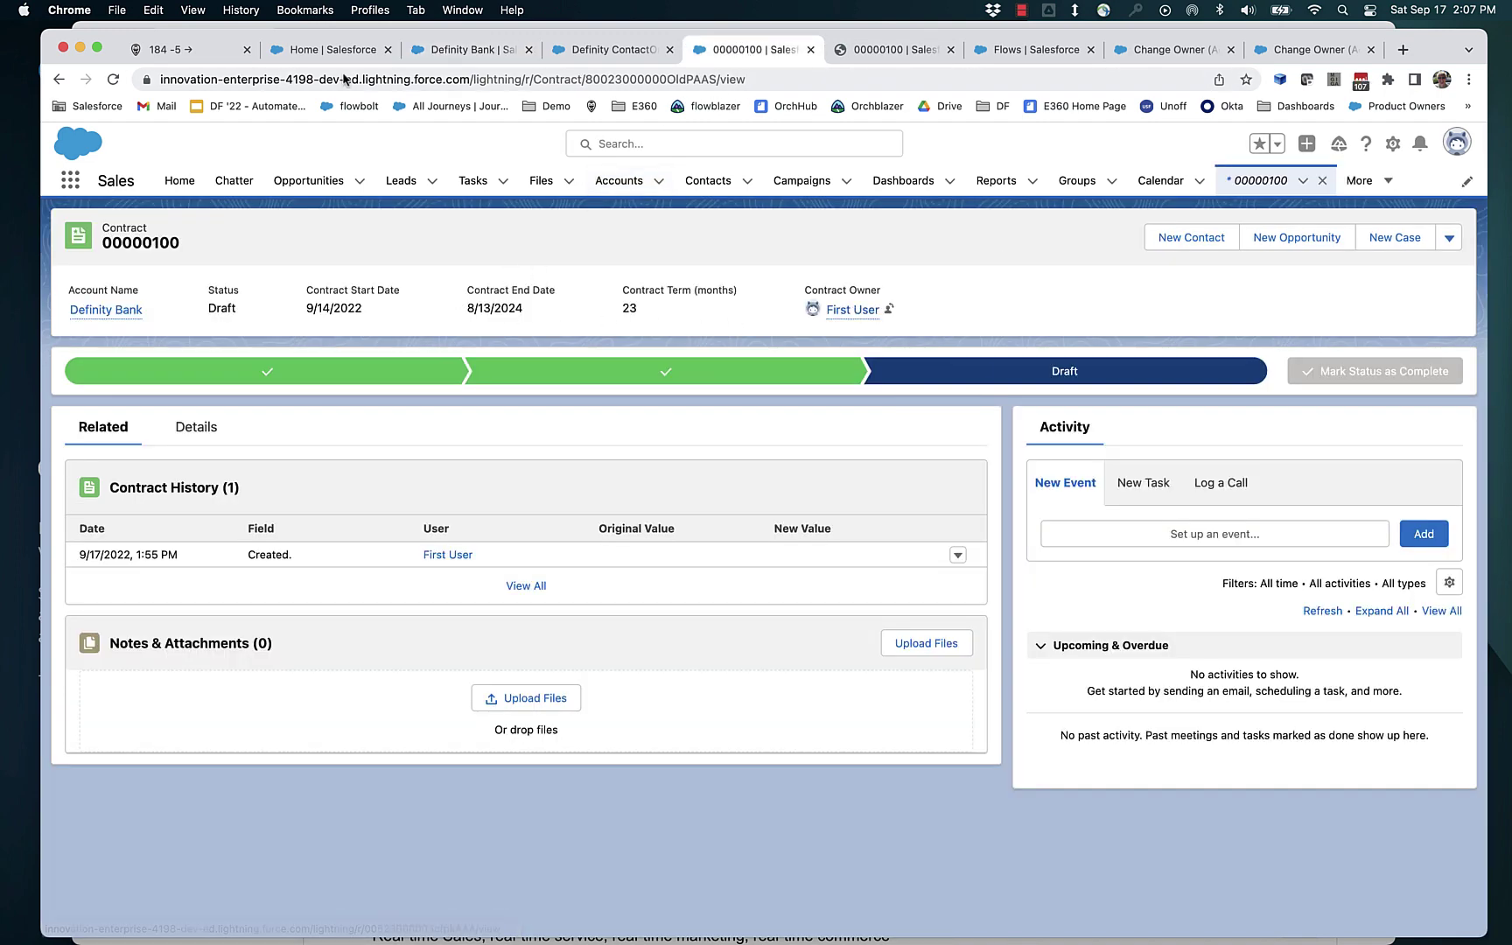
click(113, 80)
click(890, 49)
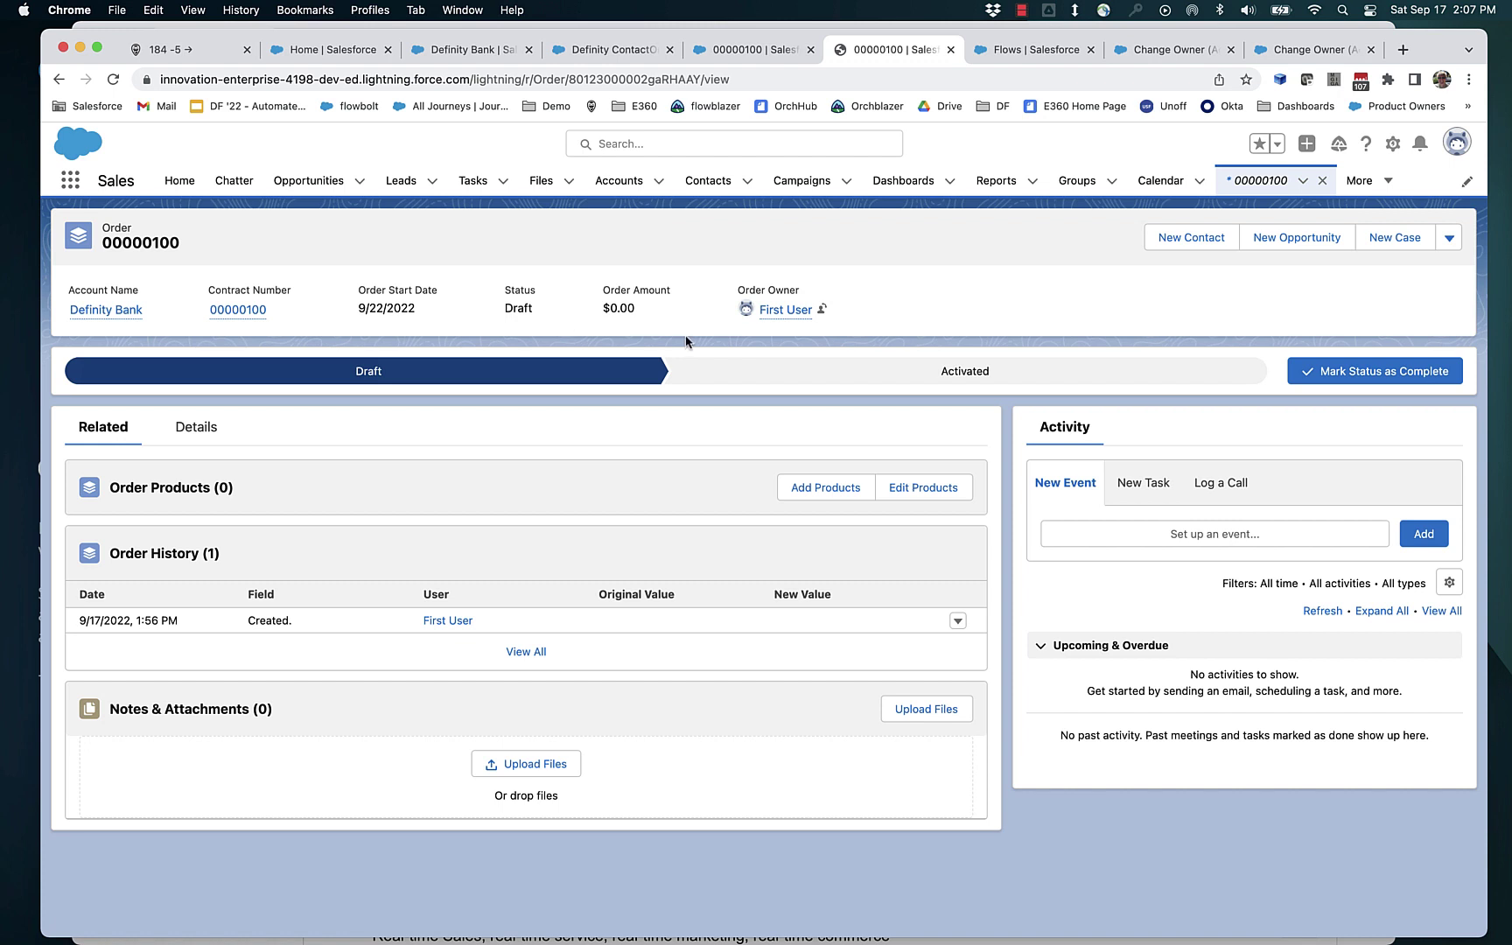
Examine how the Change Owner (Account) flow's Apex action maps its draft orders, contacts and contracts transfer inputs
click(1129, 50)
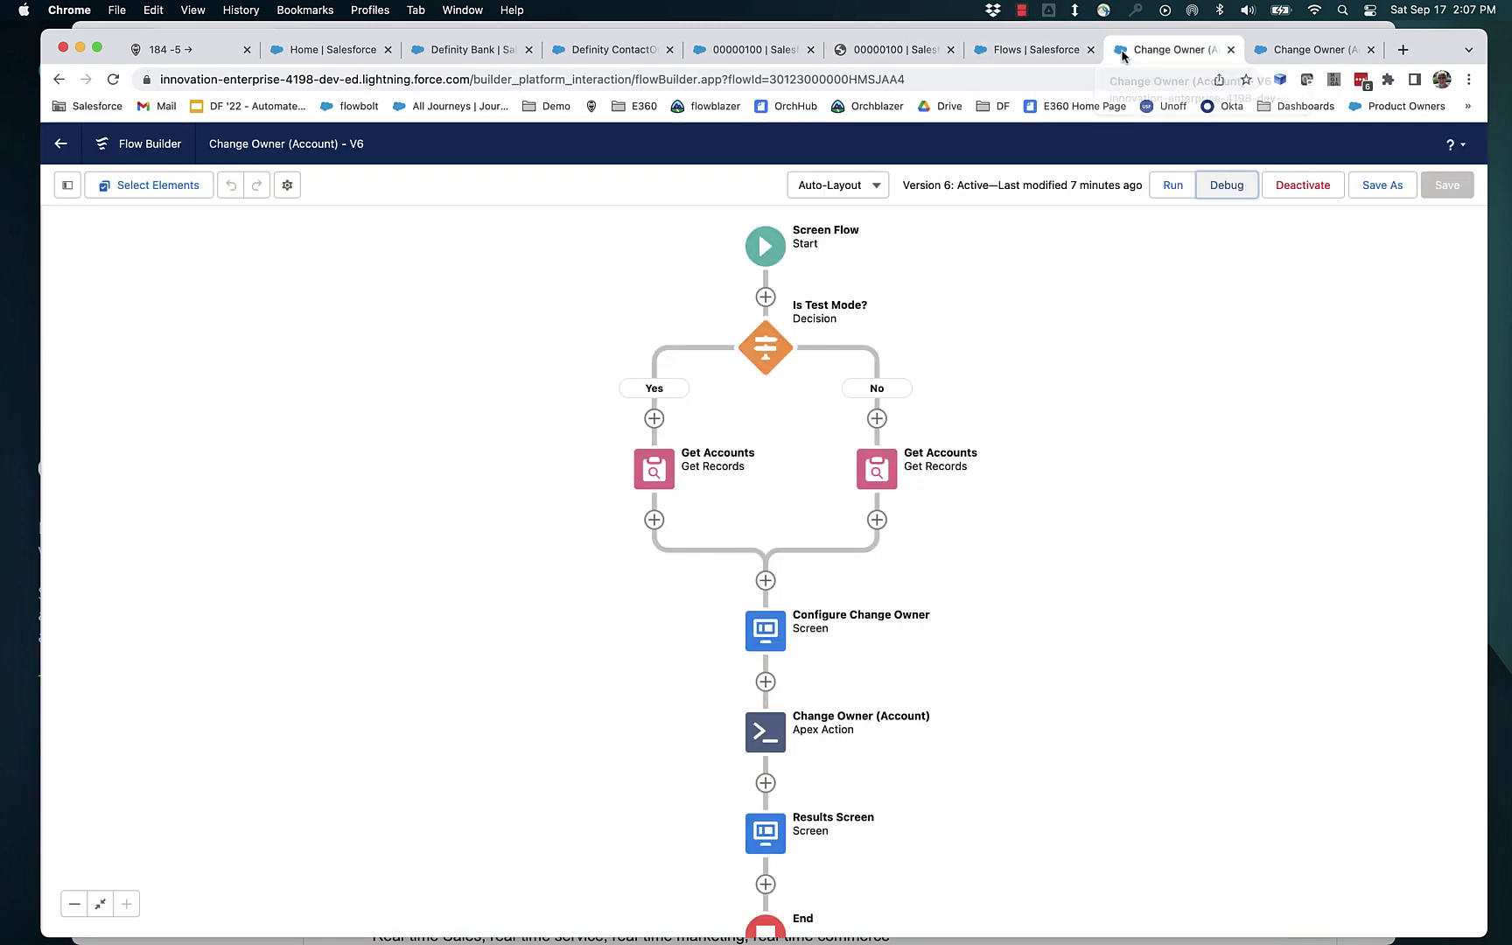
double_click(765, 731)
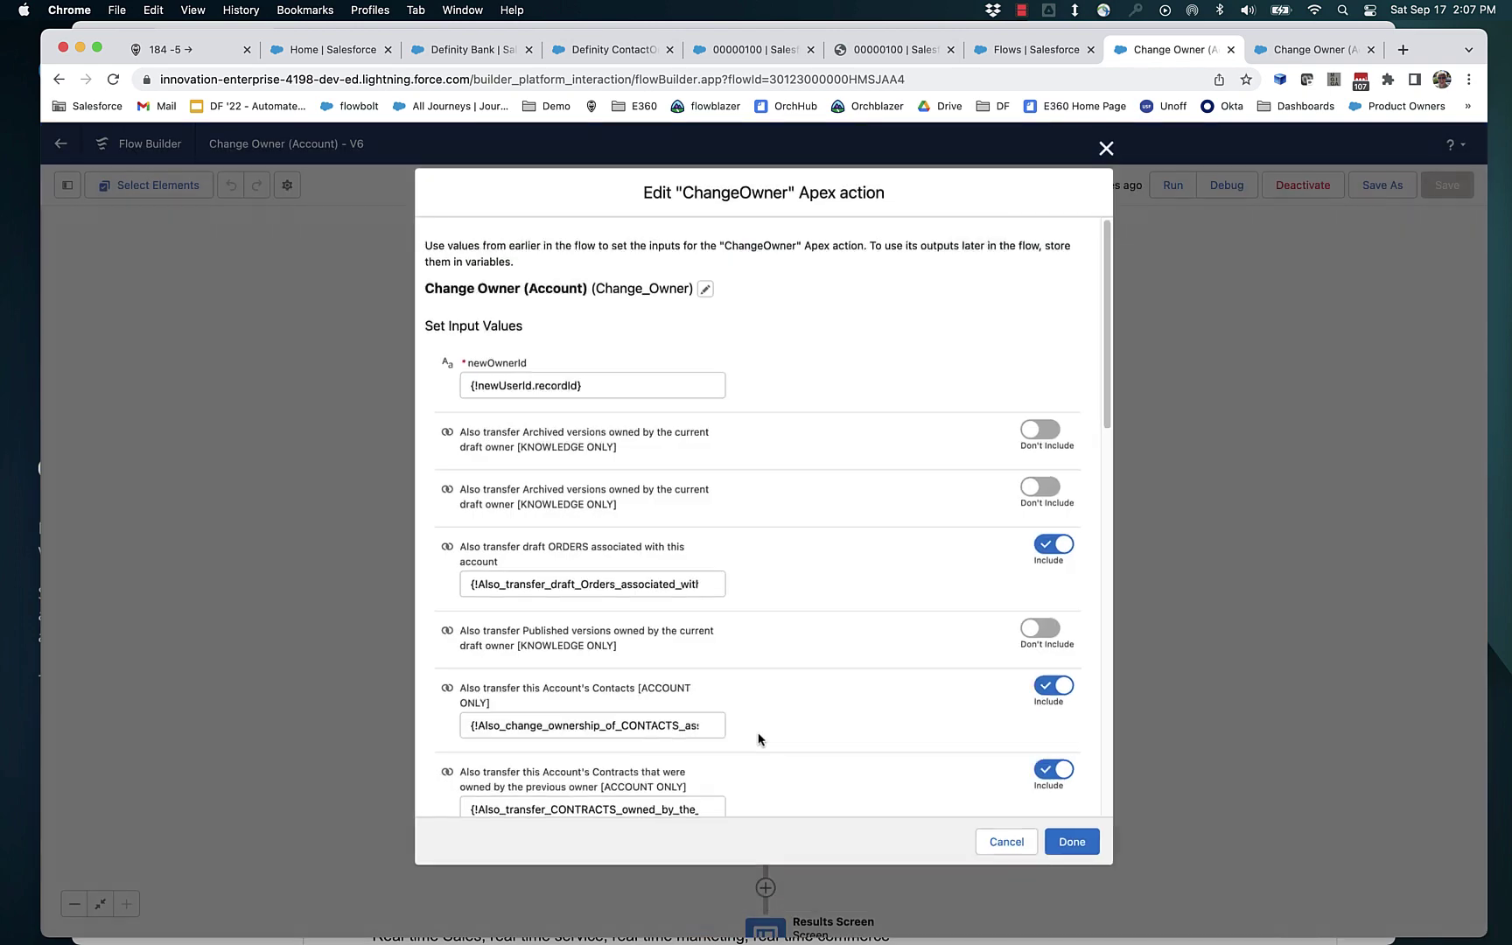
scroll(790, 701, down, 5)
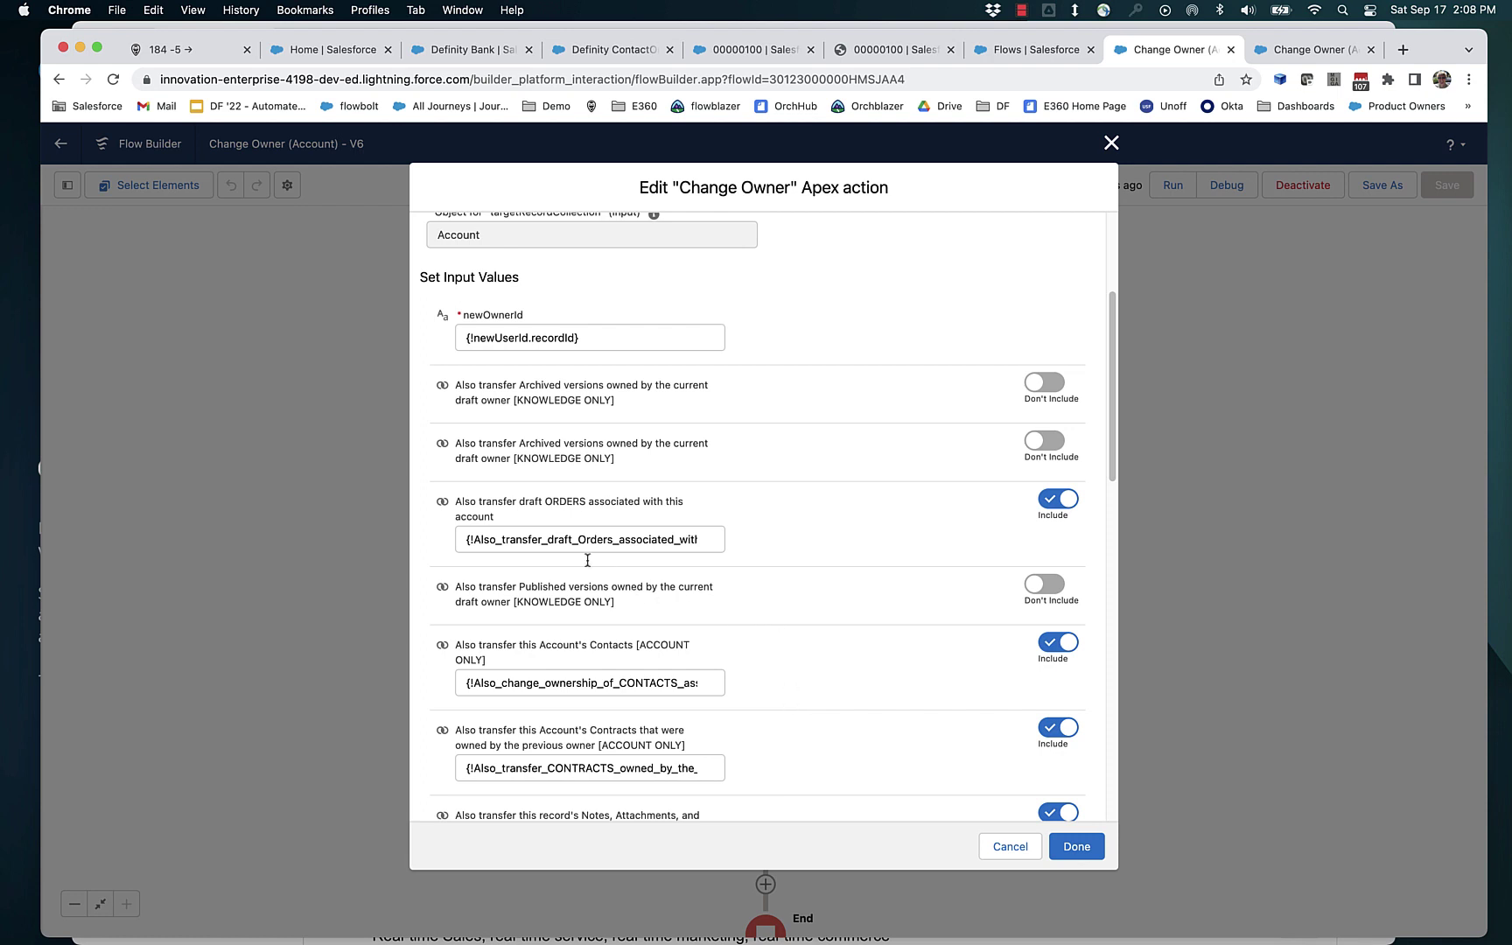
drag(452, 506, 509, 529)
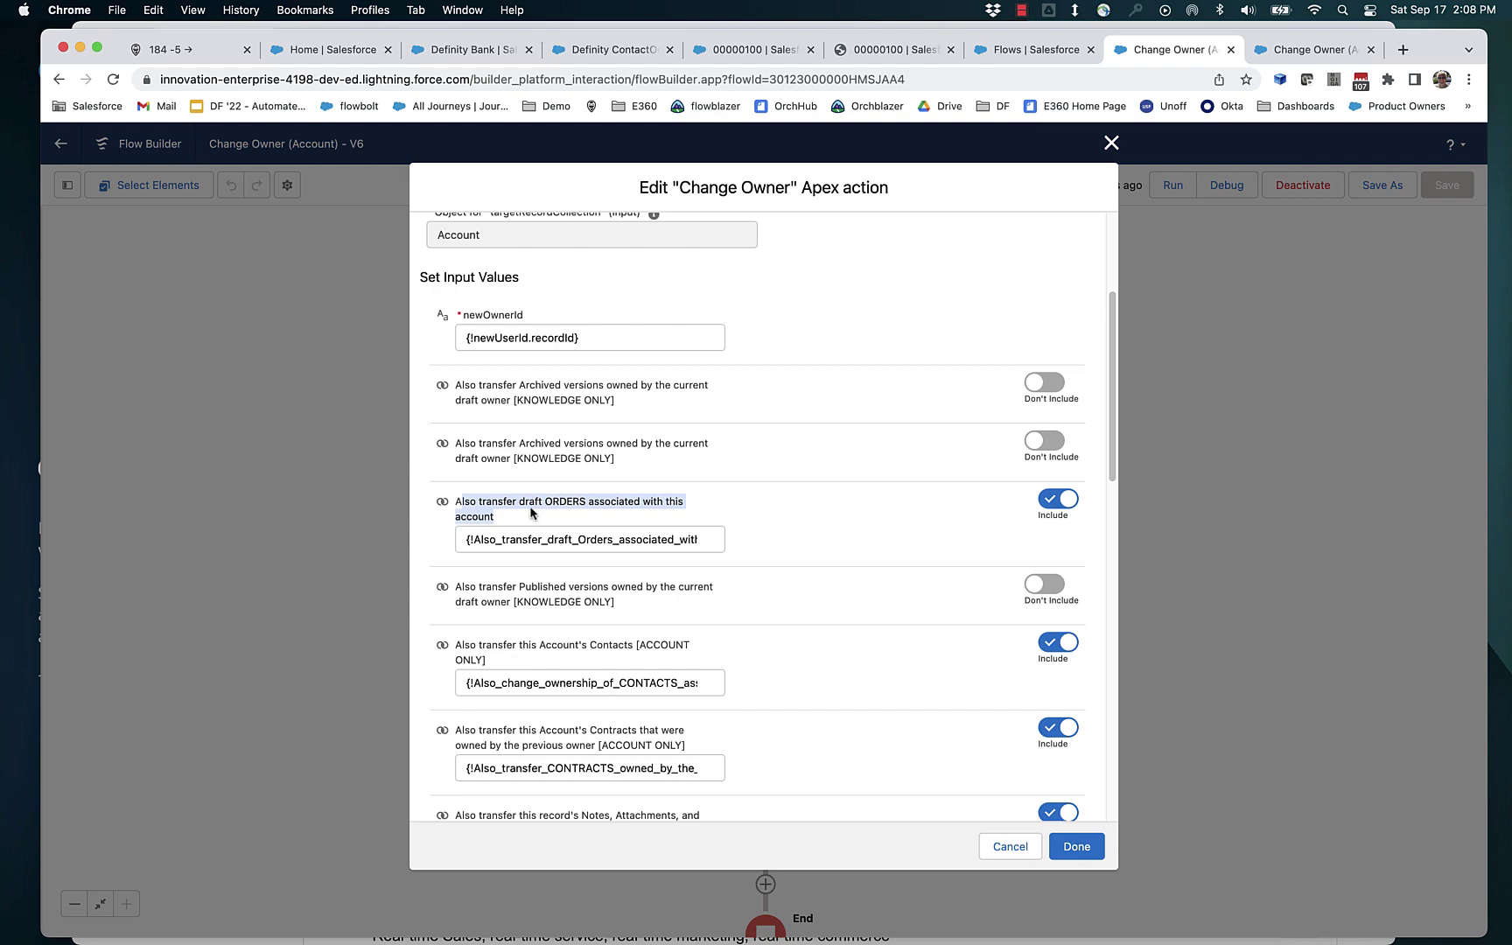
scroll(840, 678, down, 5)
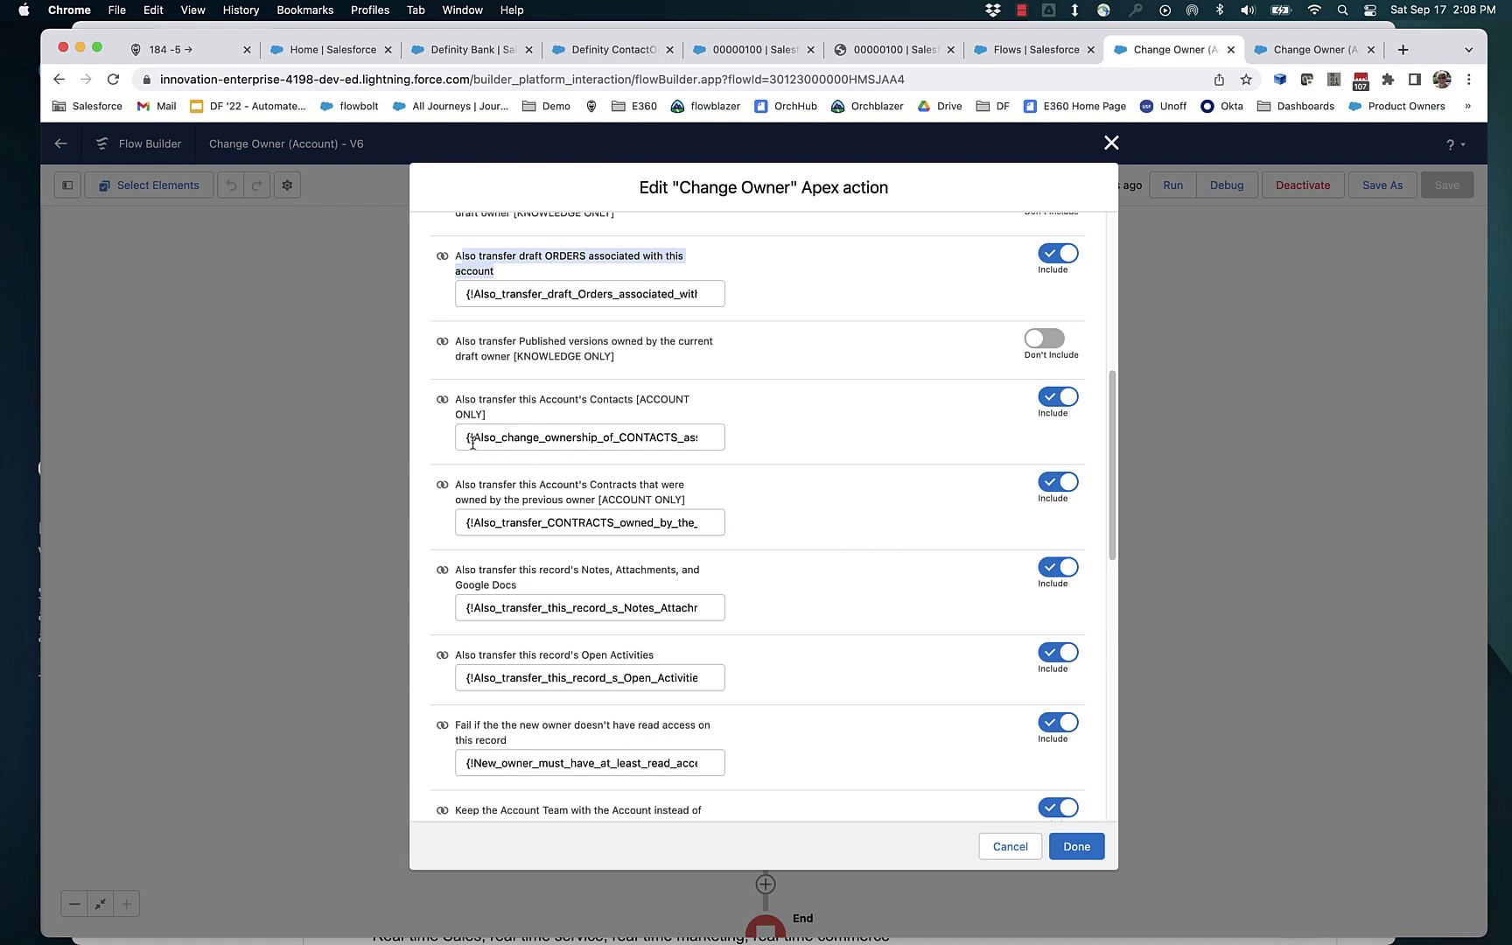
drag(457, 444, 731, 442)
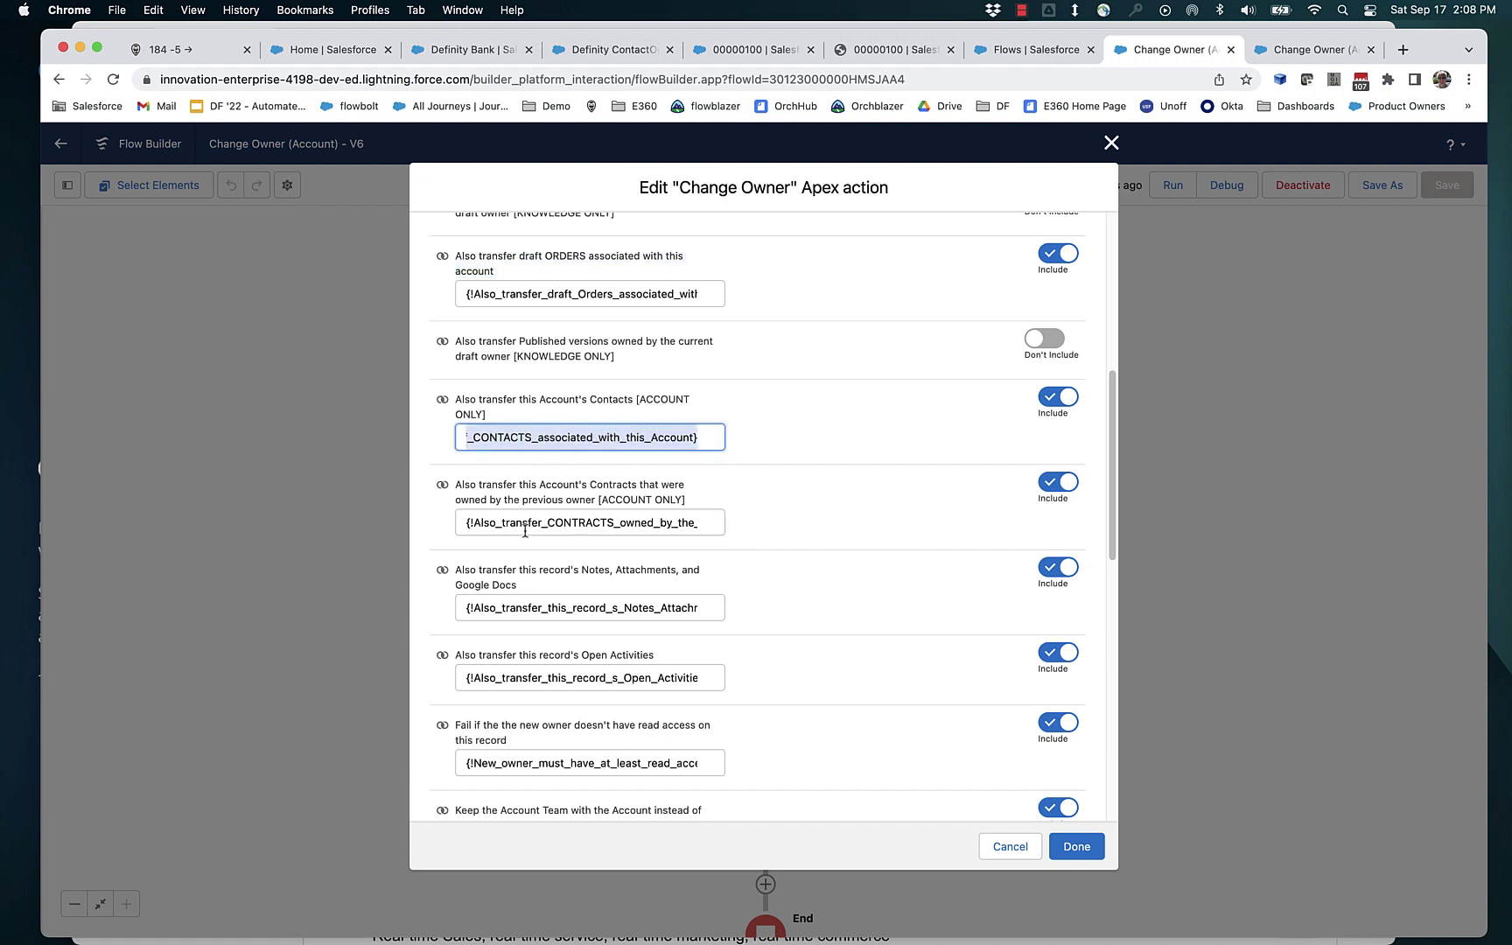
drag(465, 526, 739, 526)
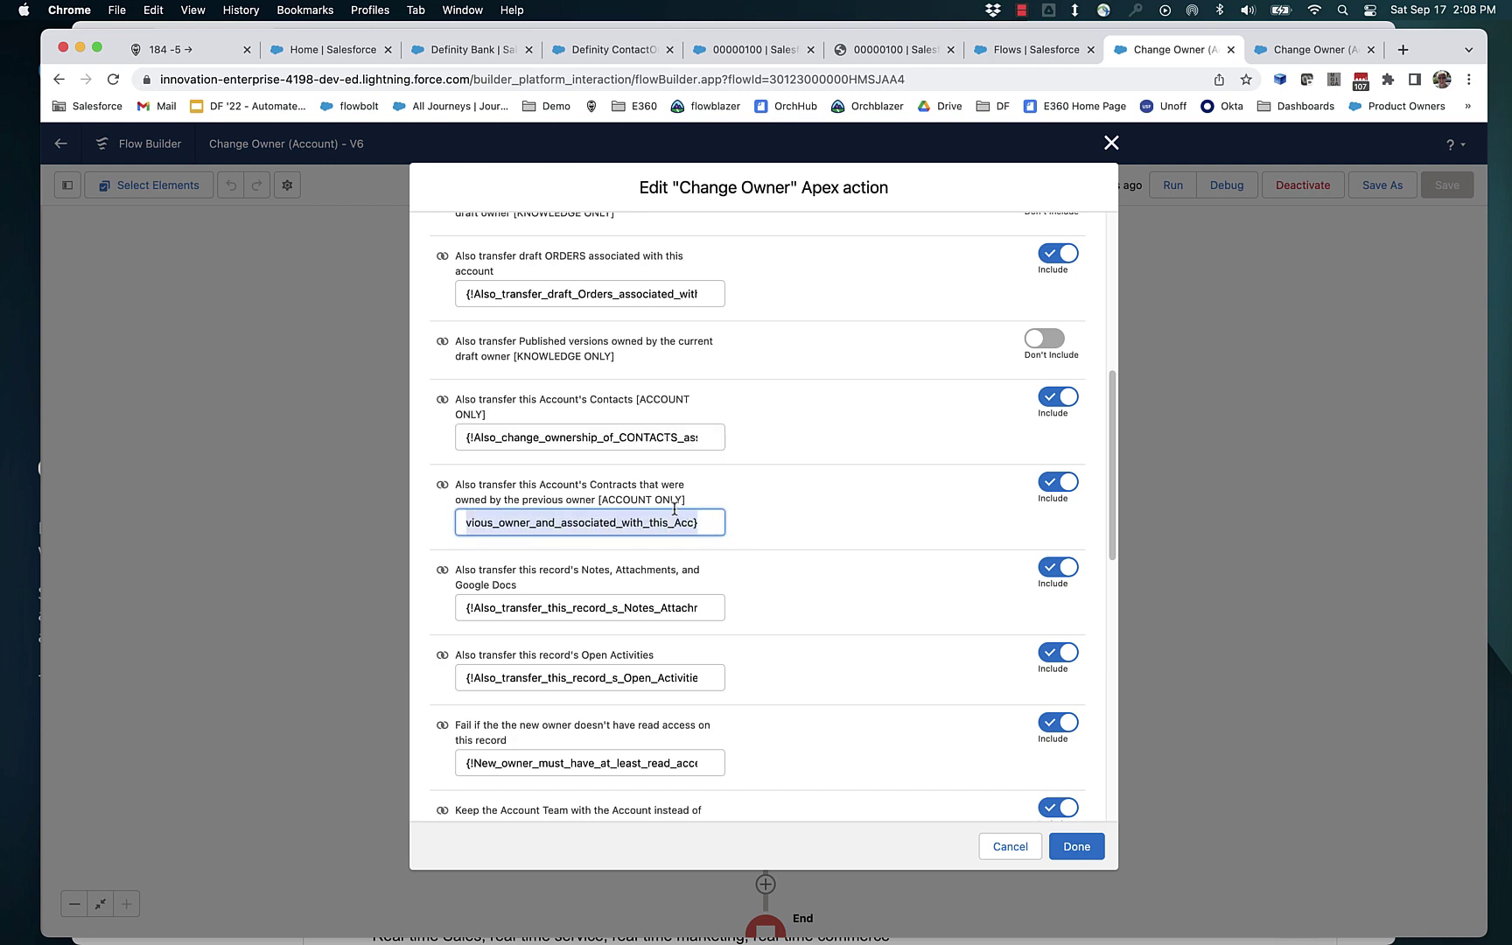
Check the draft orders input mapping in the Change Owner Apex action and close the action's settings
scroll(705, 535, up, 4)
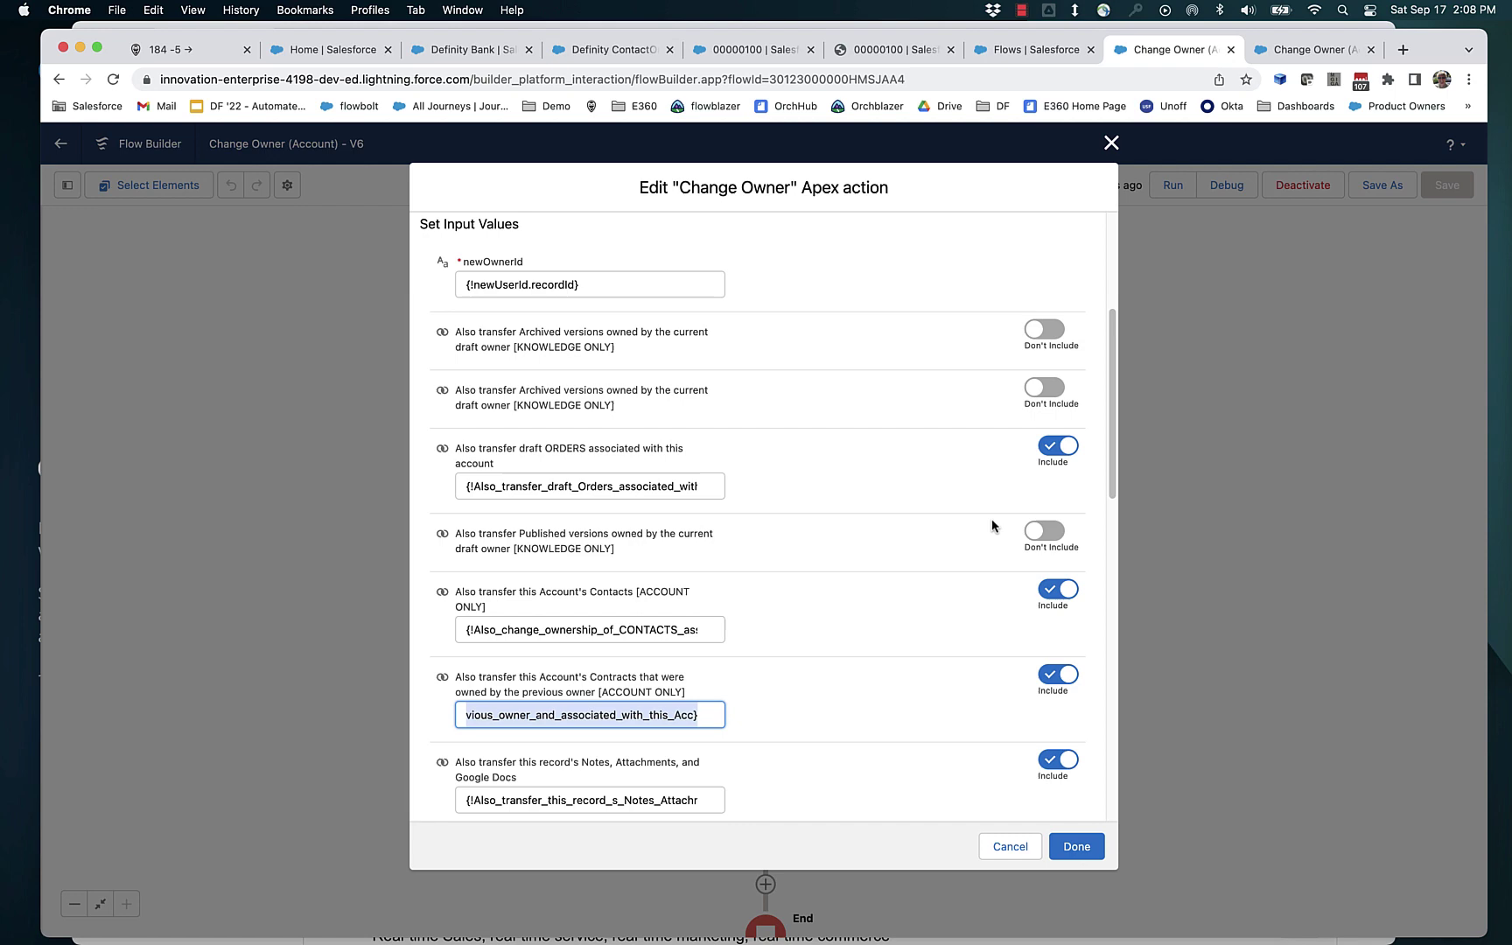
click(548, 487)
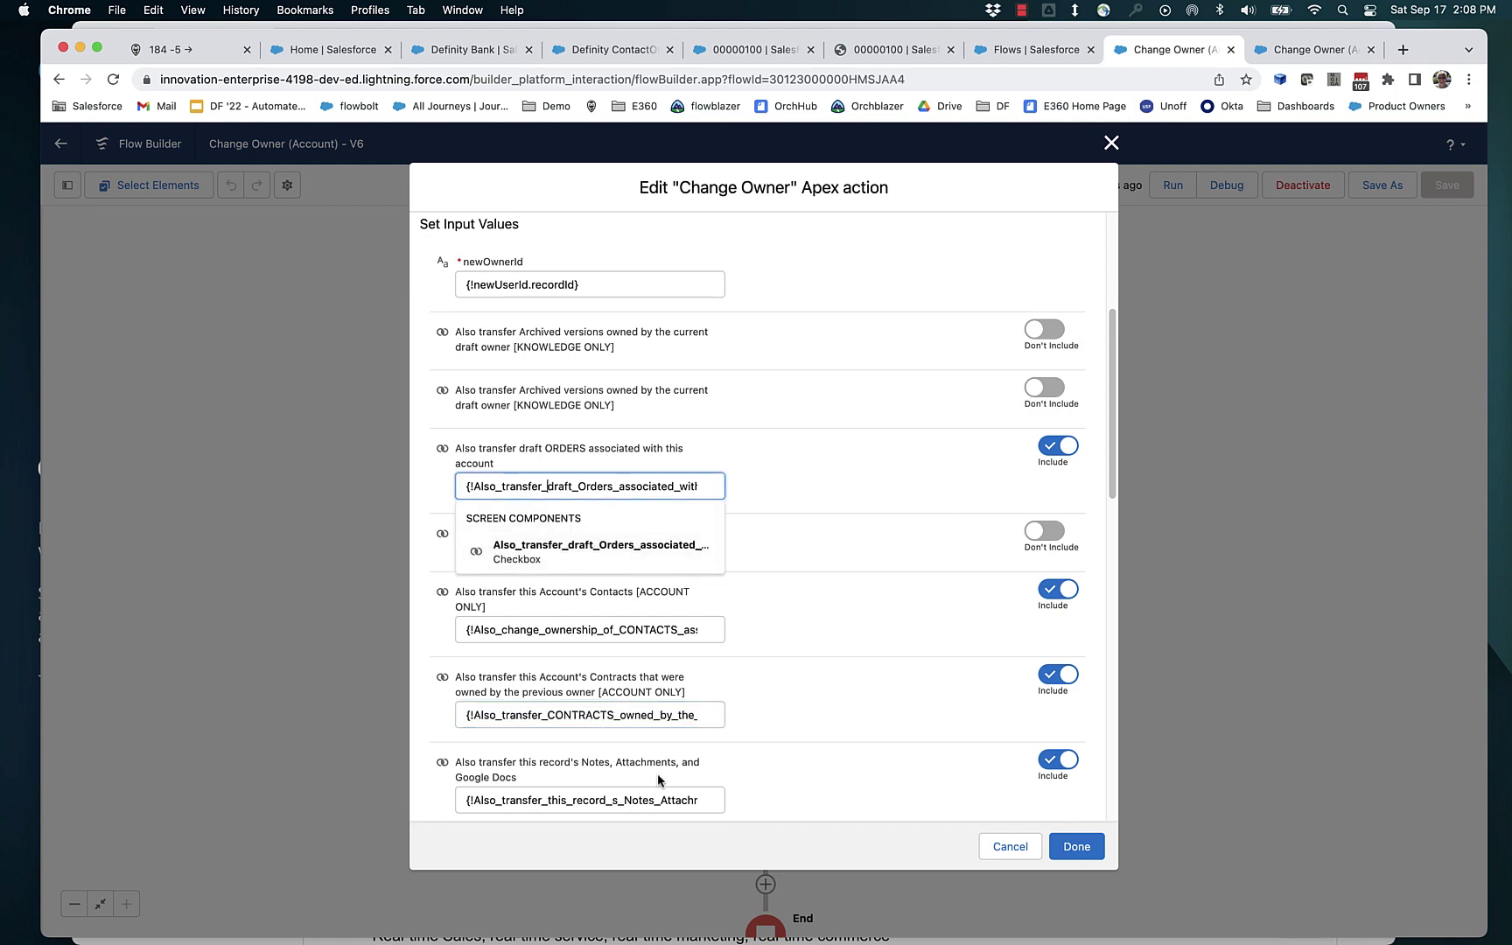
click(1075, 846)
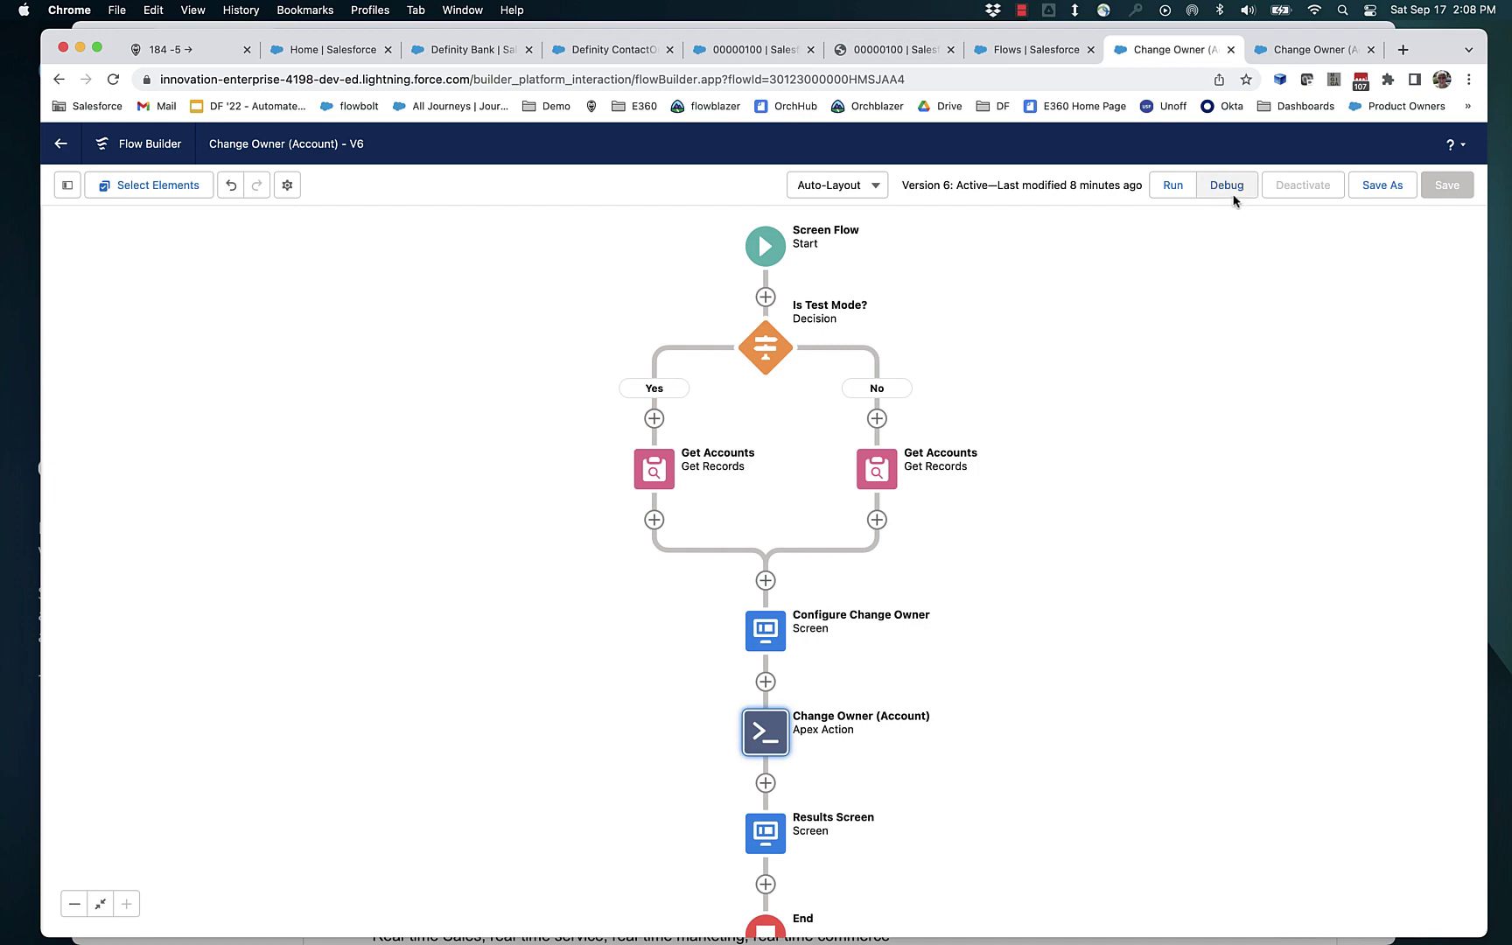
Run the Change Owner (Account) debug flow with Second User as new owner, also transferring contacts, contracts owned by the previous owner, and draft orders
click(1276, 59)
click(1198, 55)
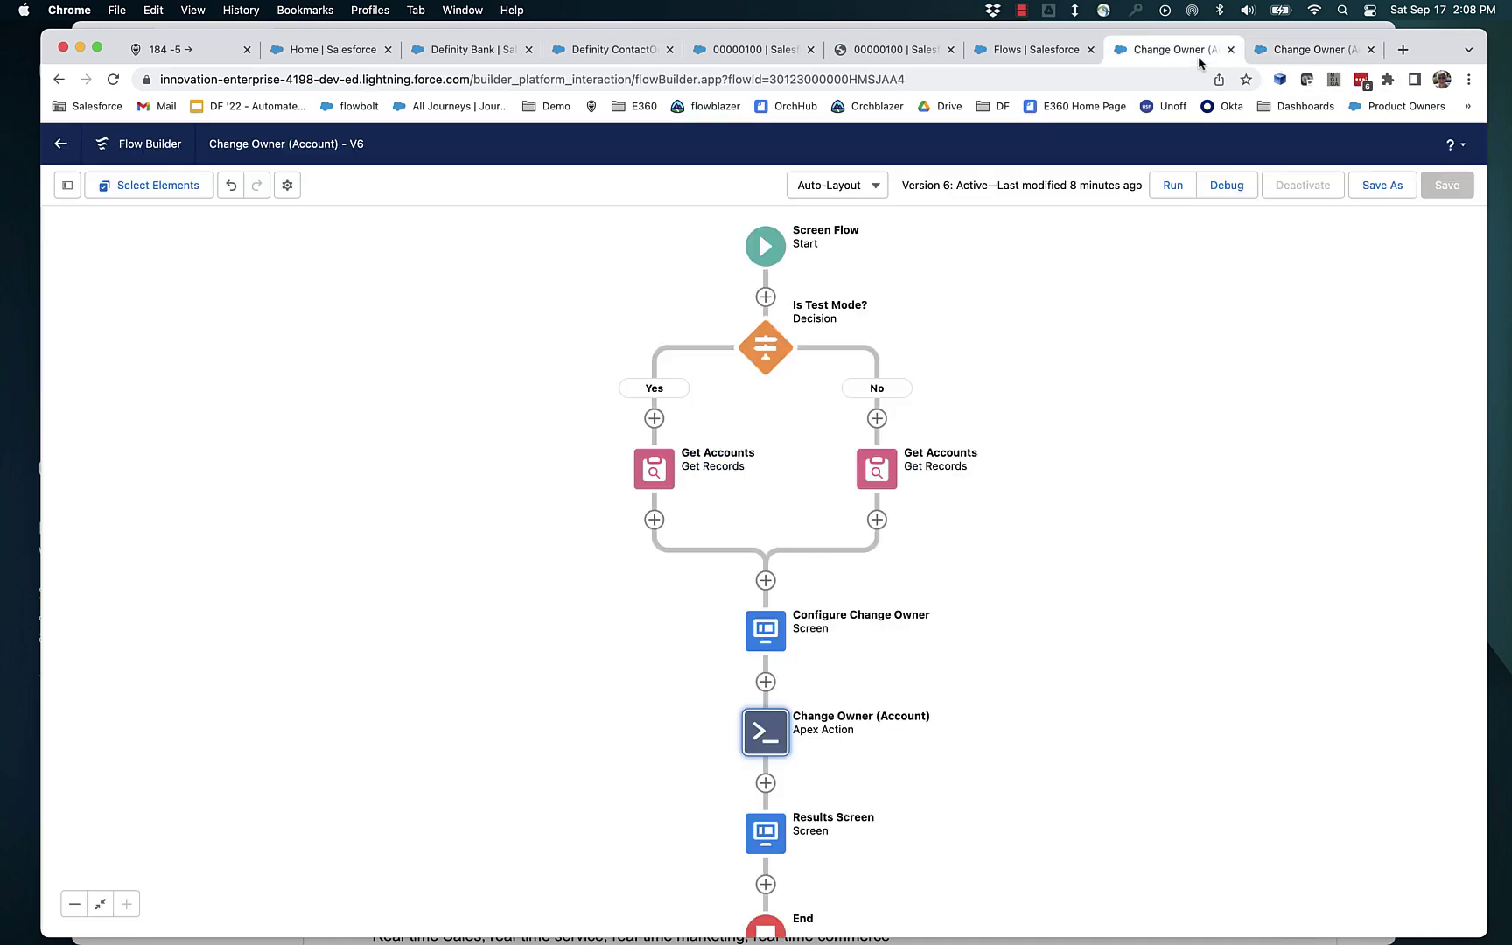
click(1293, 51)
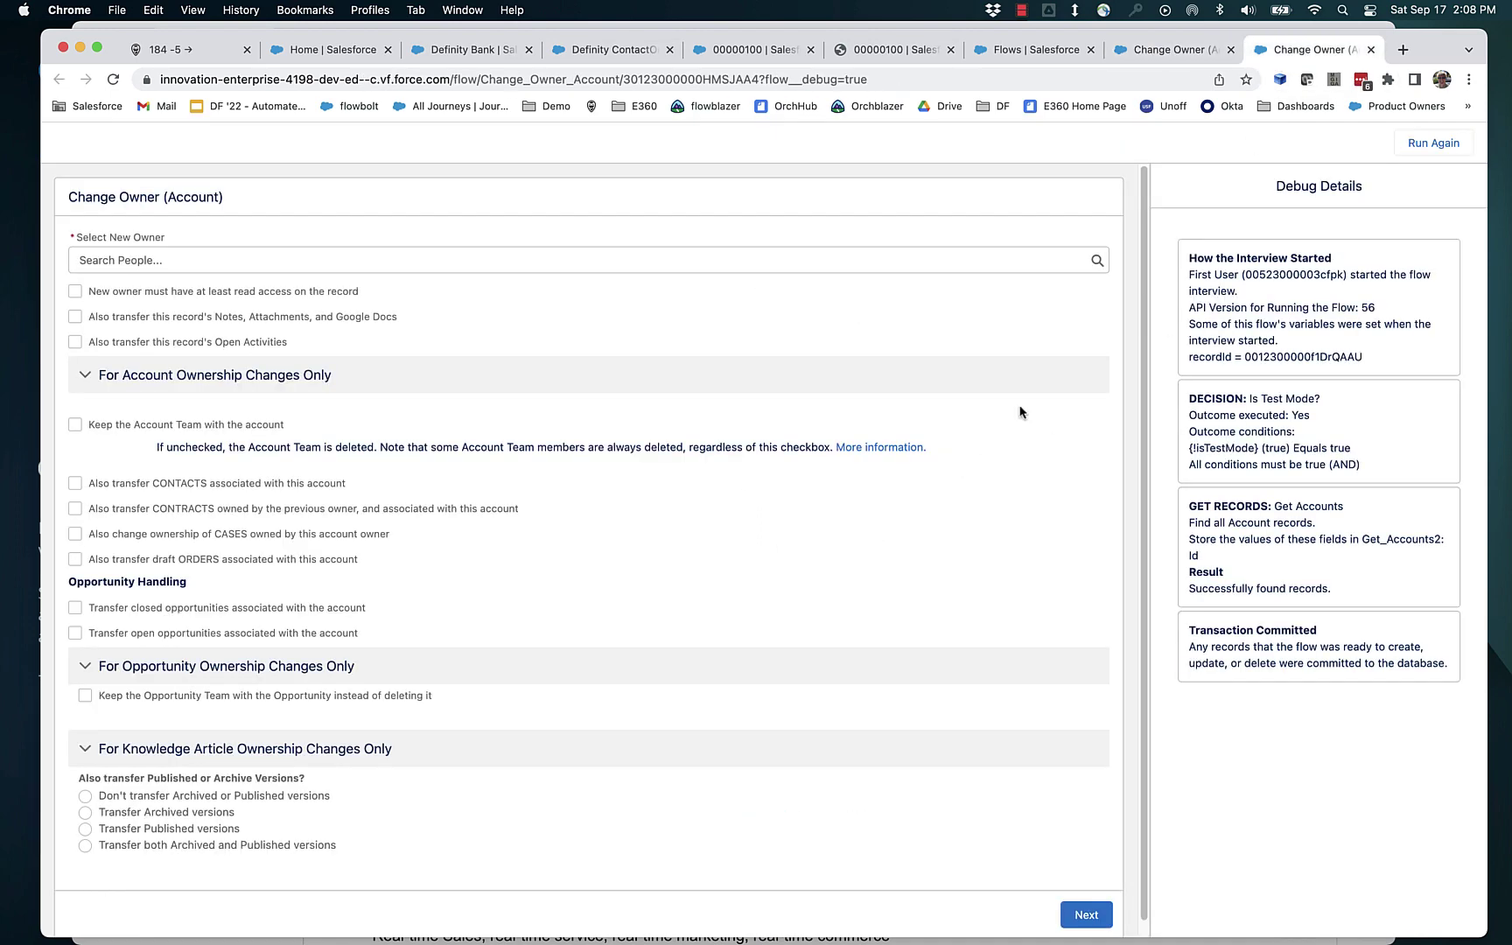
click(188, 267)
click(187, 324)
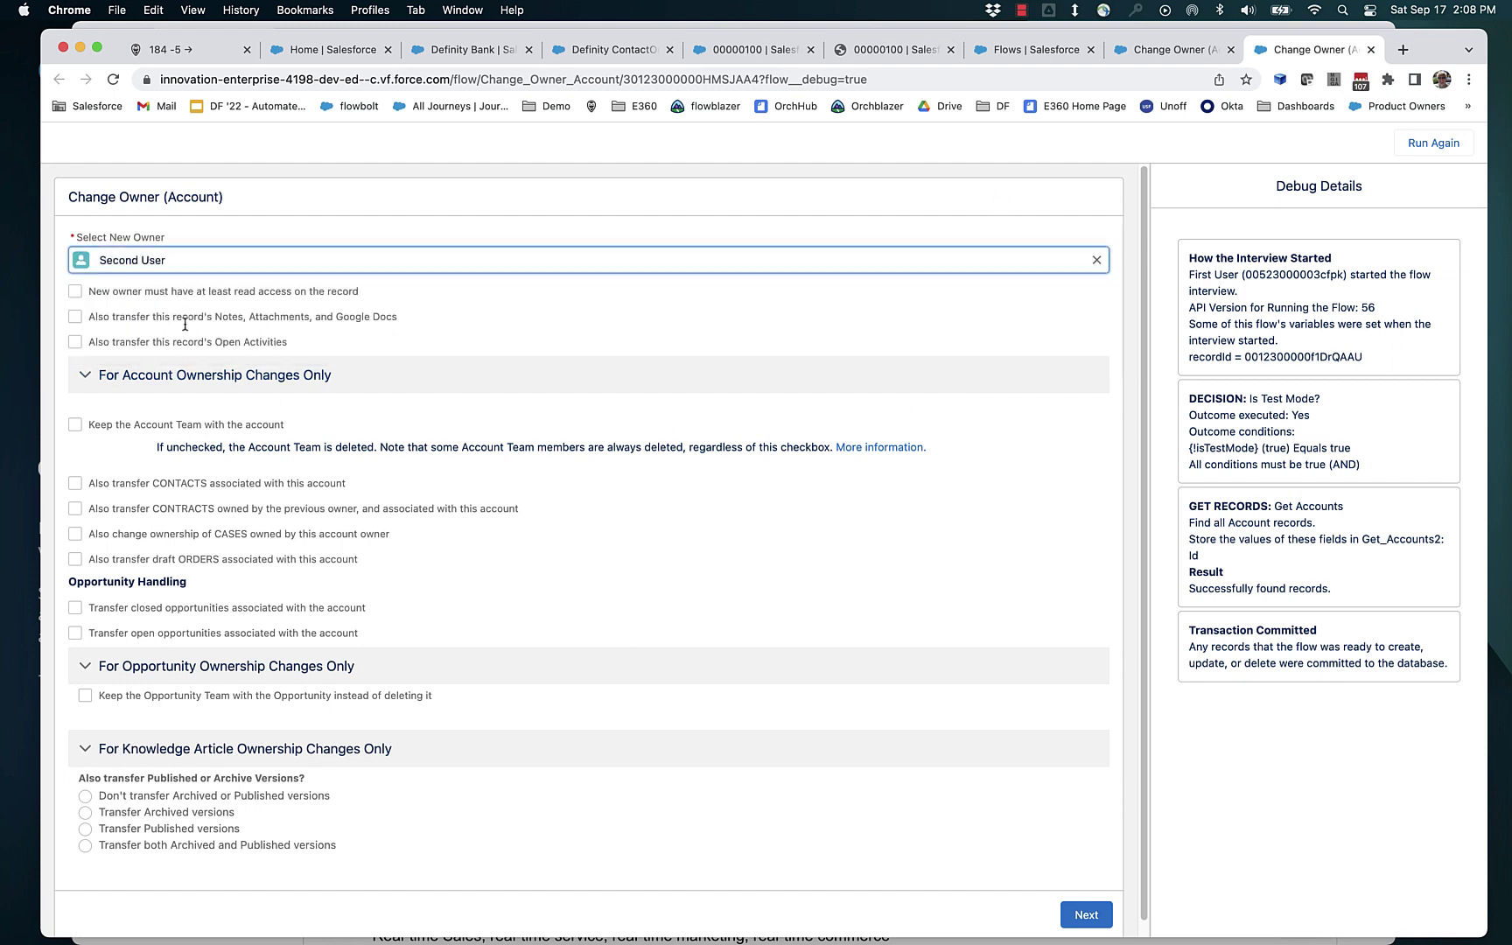
click(76, 510)
click(76, 484)
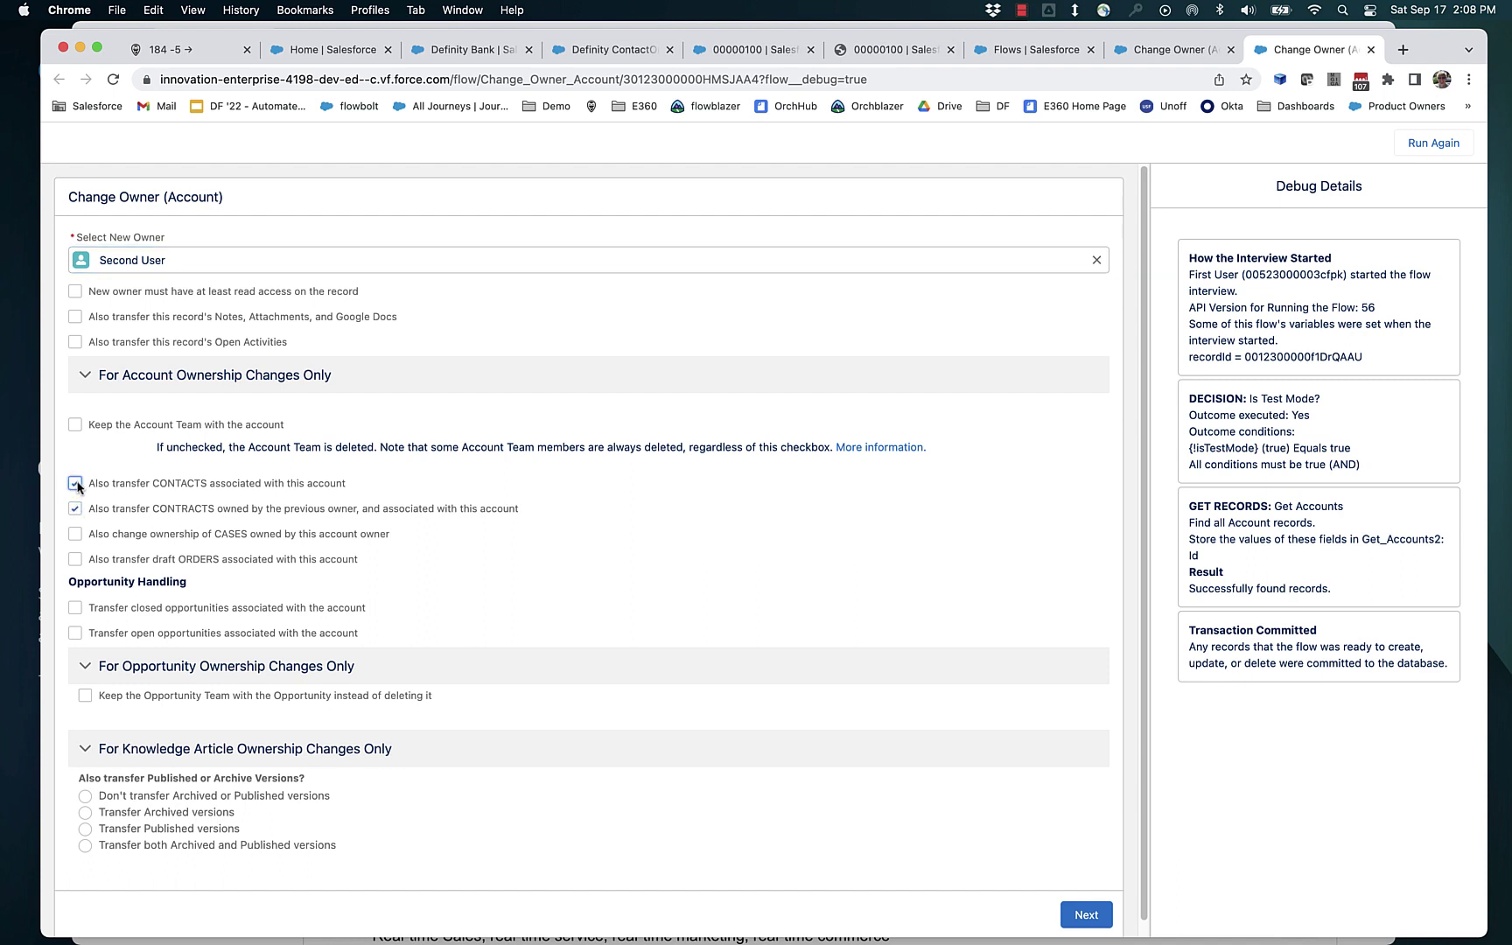
click(75, 560)
click(1080, 914)
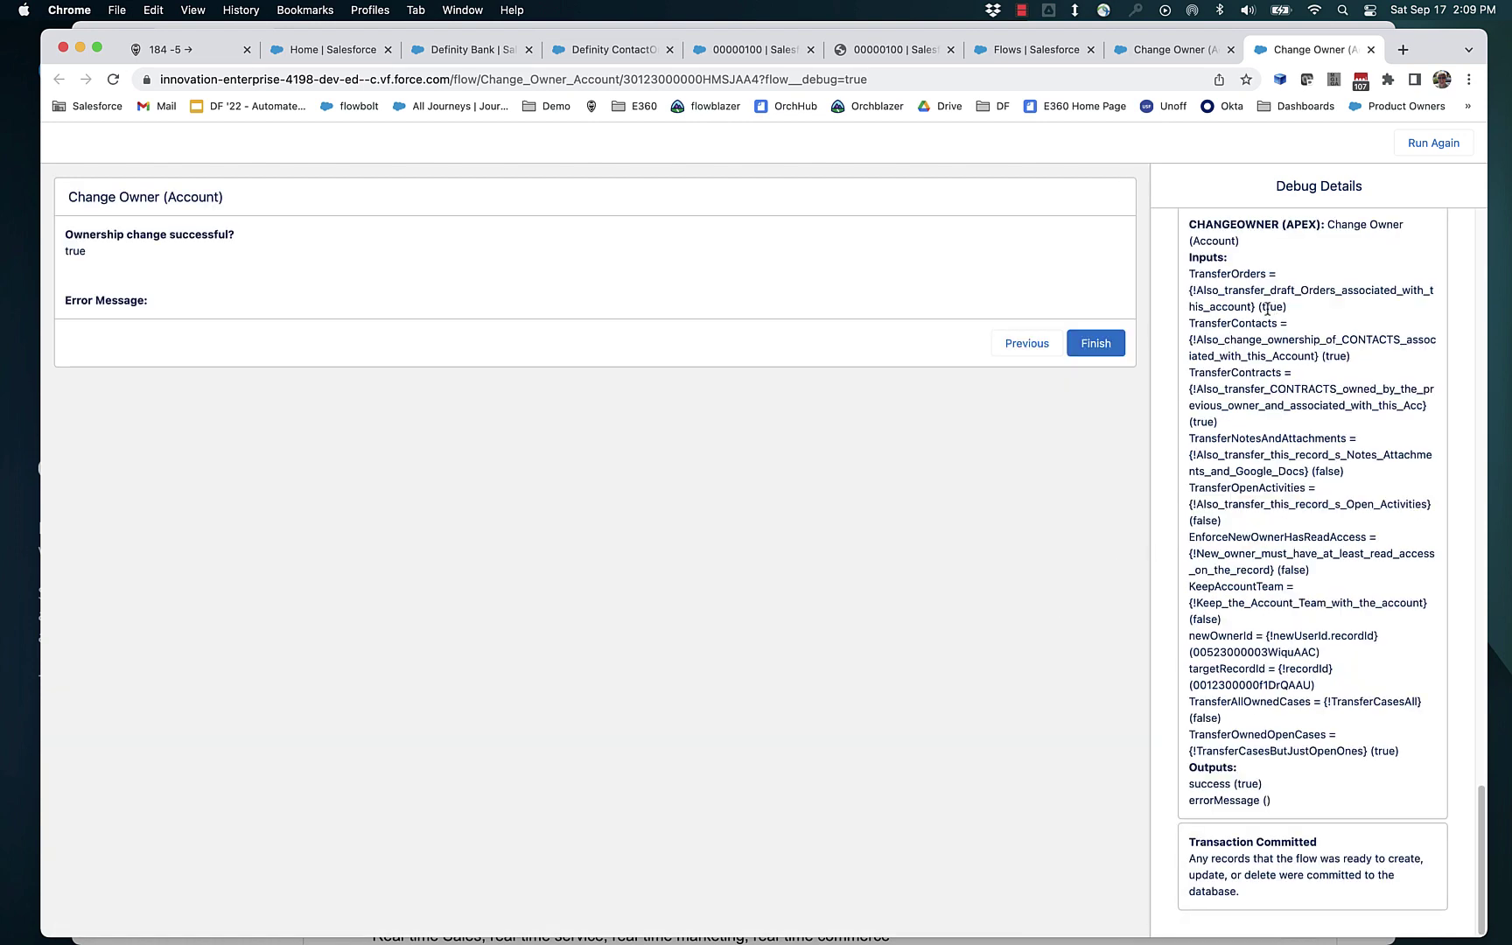
Check the TransferOrders, TransferContacts and TransferContracts input values in the debug details of the Change Owner action
drag(1258, 308, 1290, 308)
double_click(1340, 351)
double_click(1203, 424)
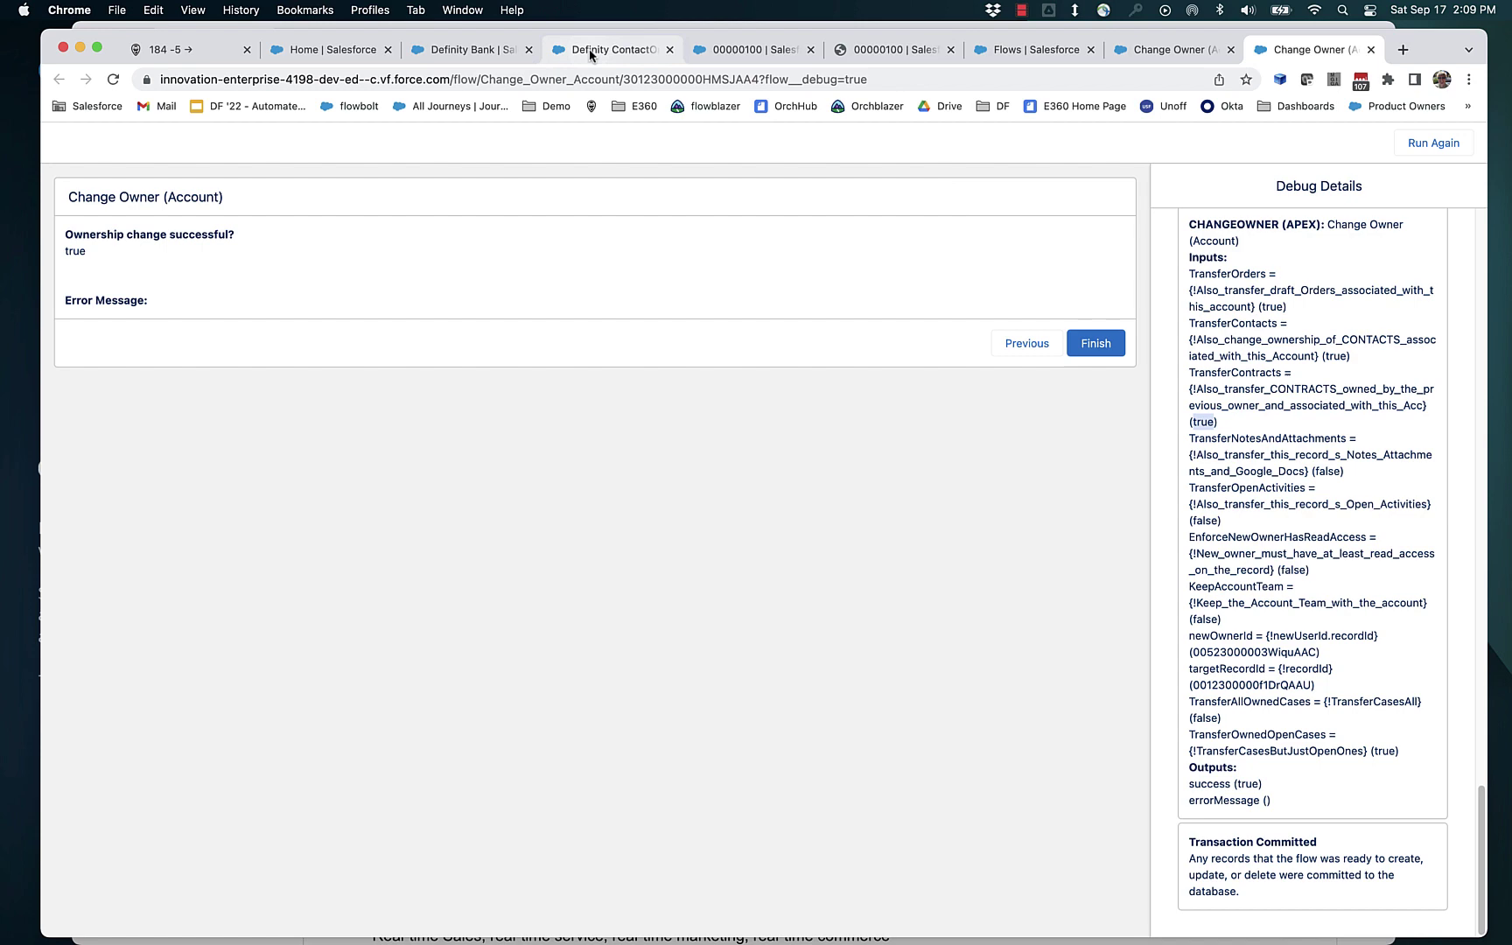
Reload the Definity Bank account and its related contact, contract and draft order pages to check each record's owner
click(488, 58)
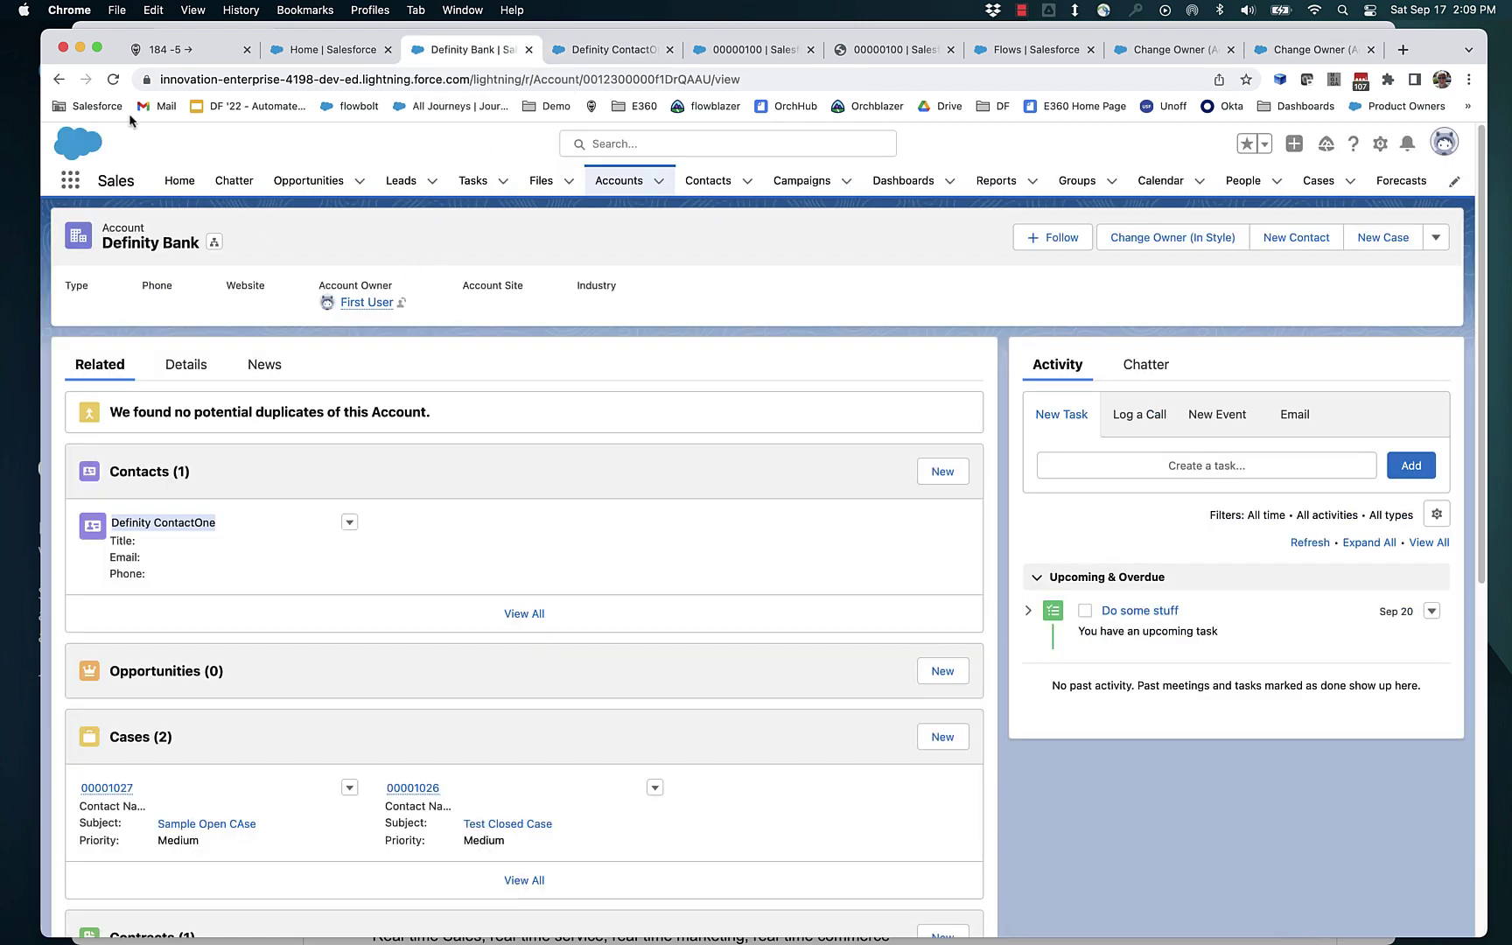
click(113, 80)
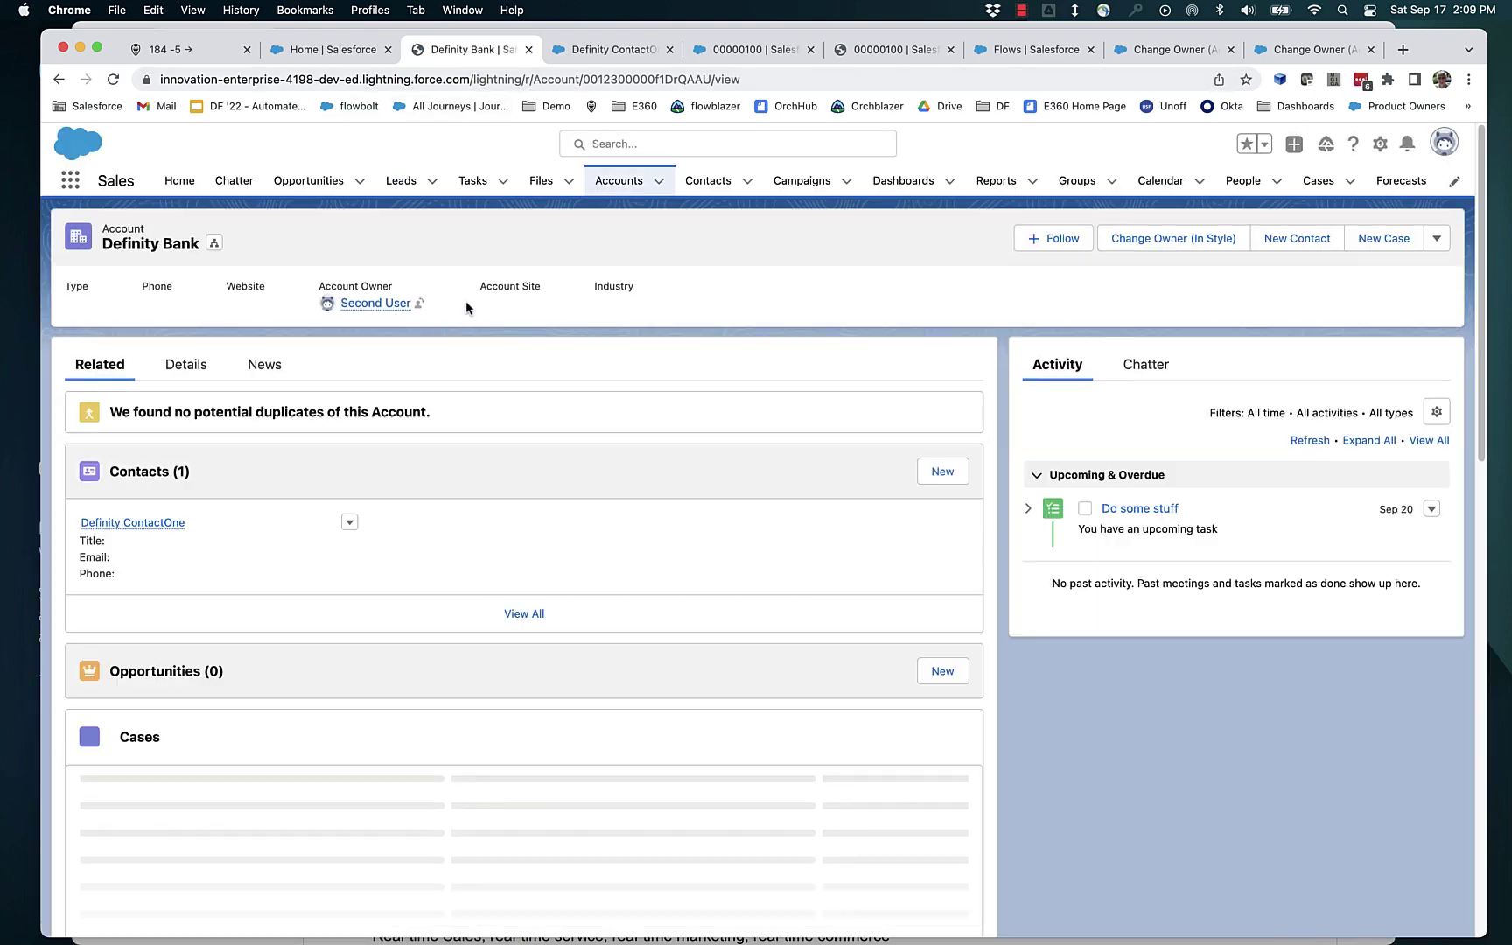
click(646, 51)
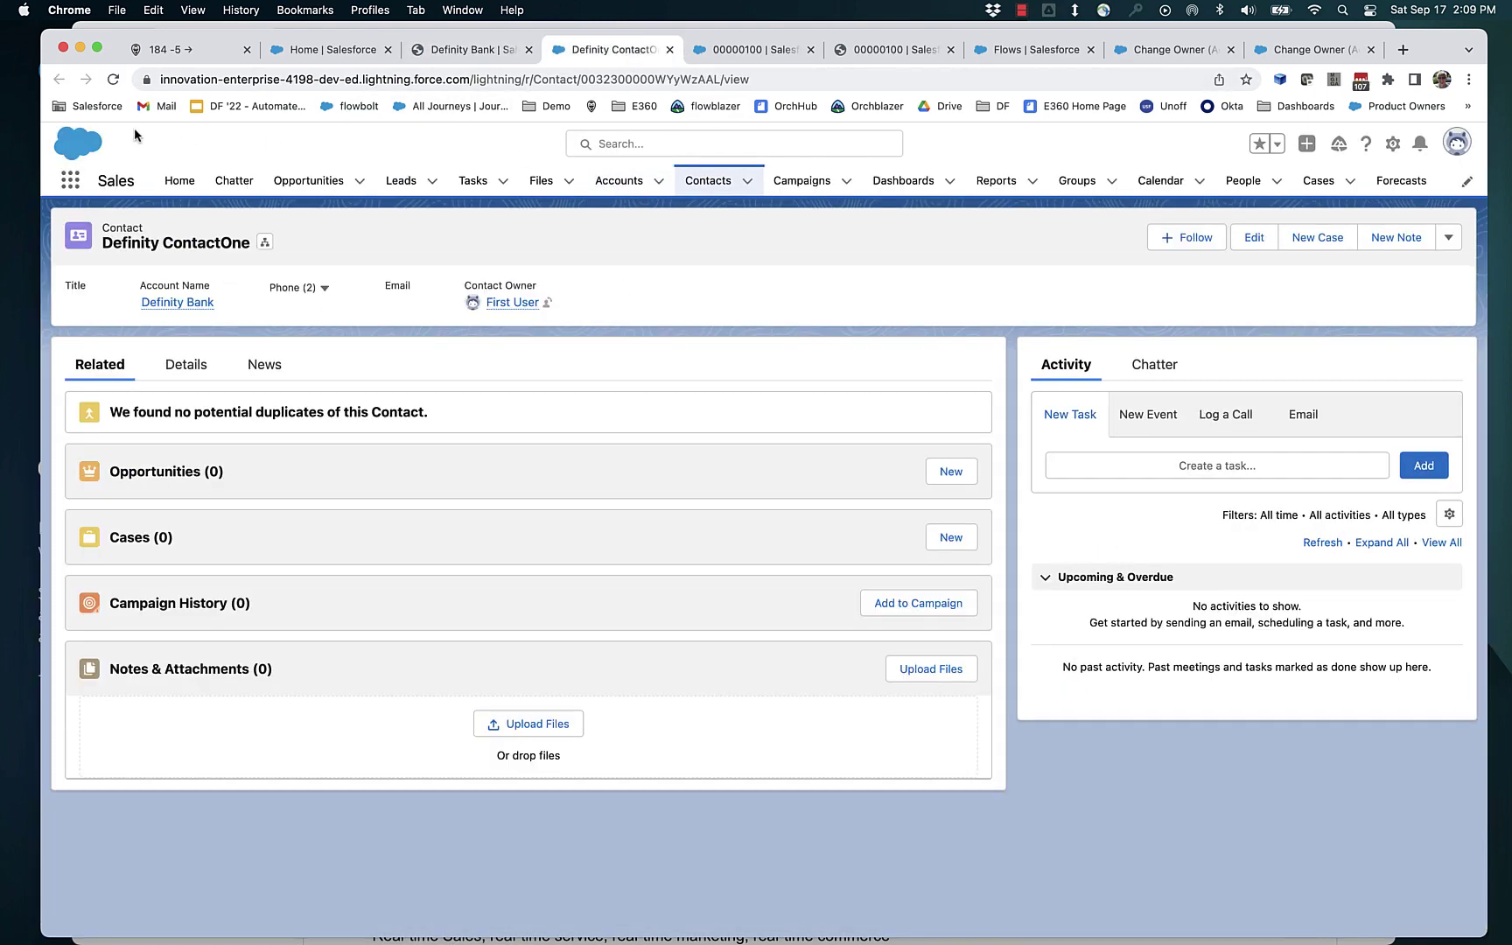
click(114, 85)
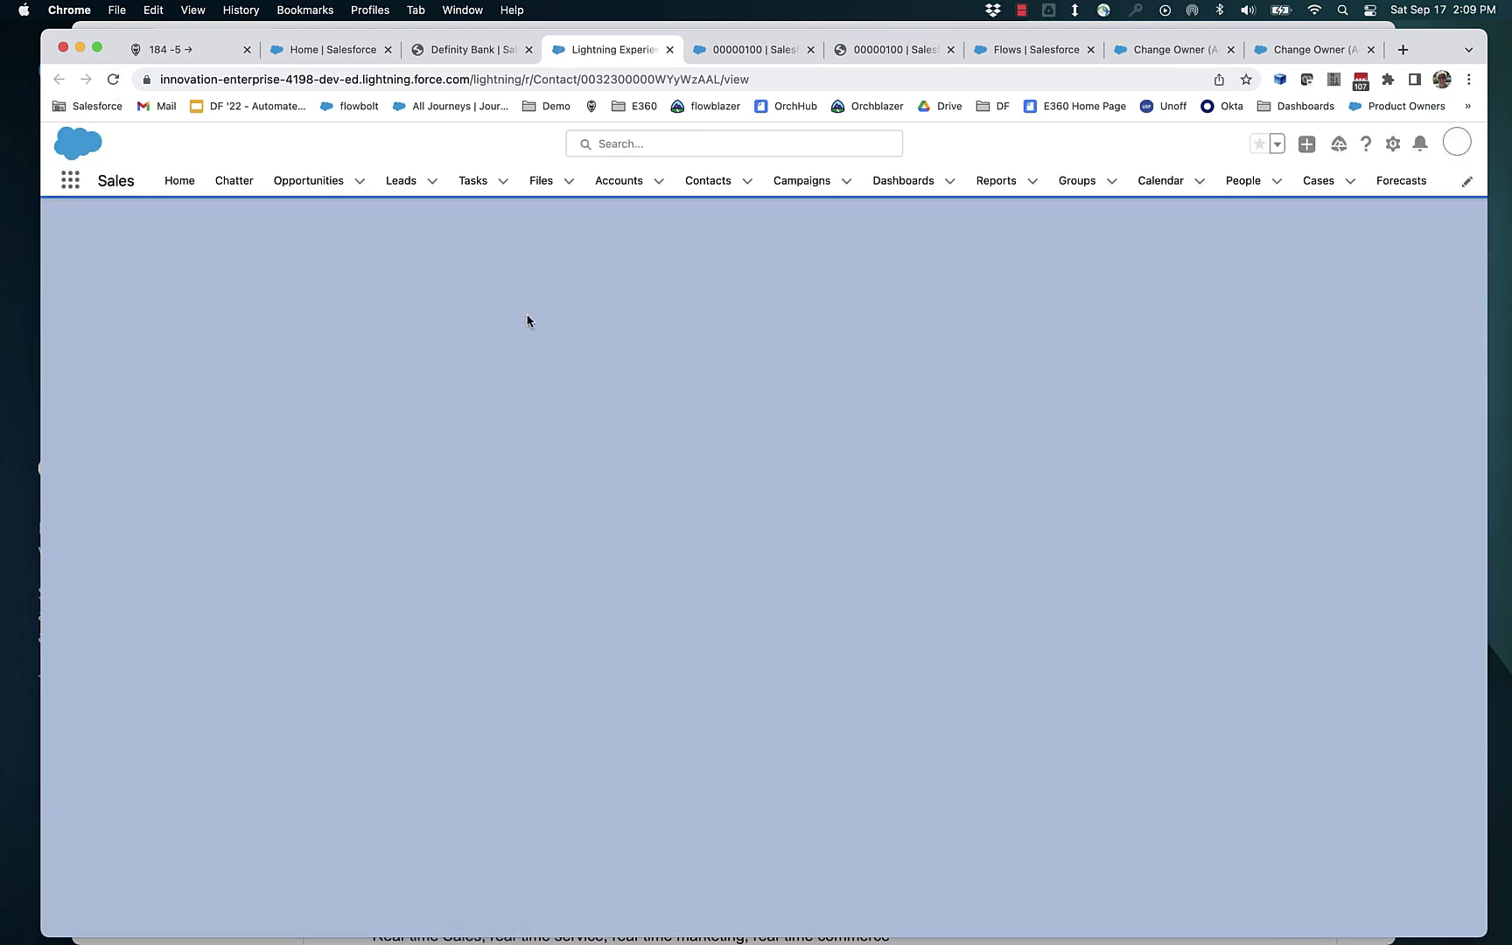
key(ctrl+Tab)
key(ctrl+Tab)
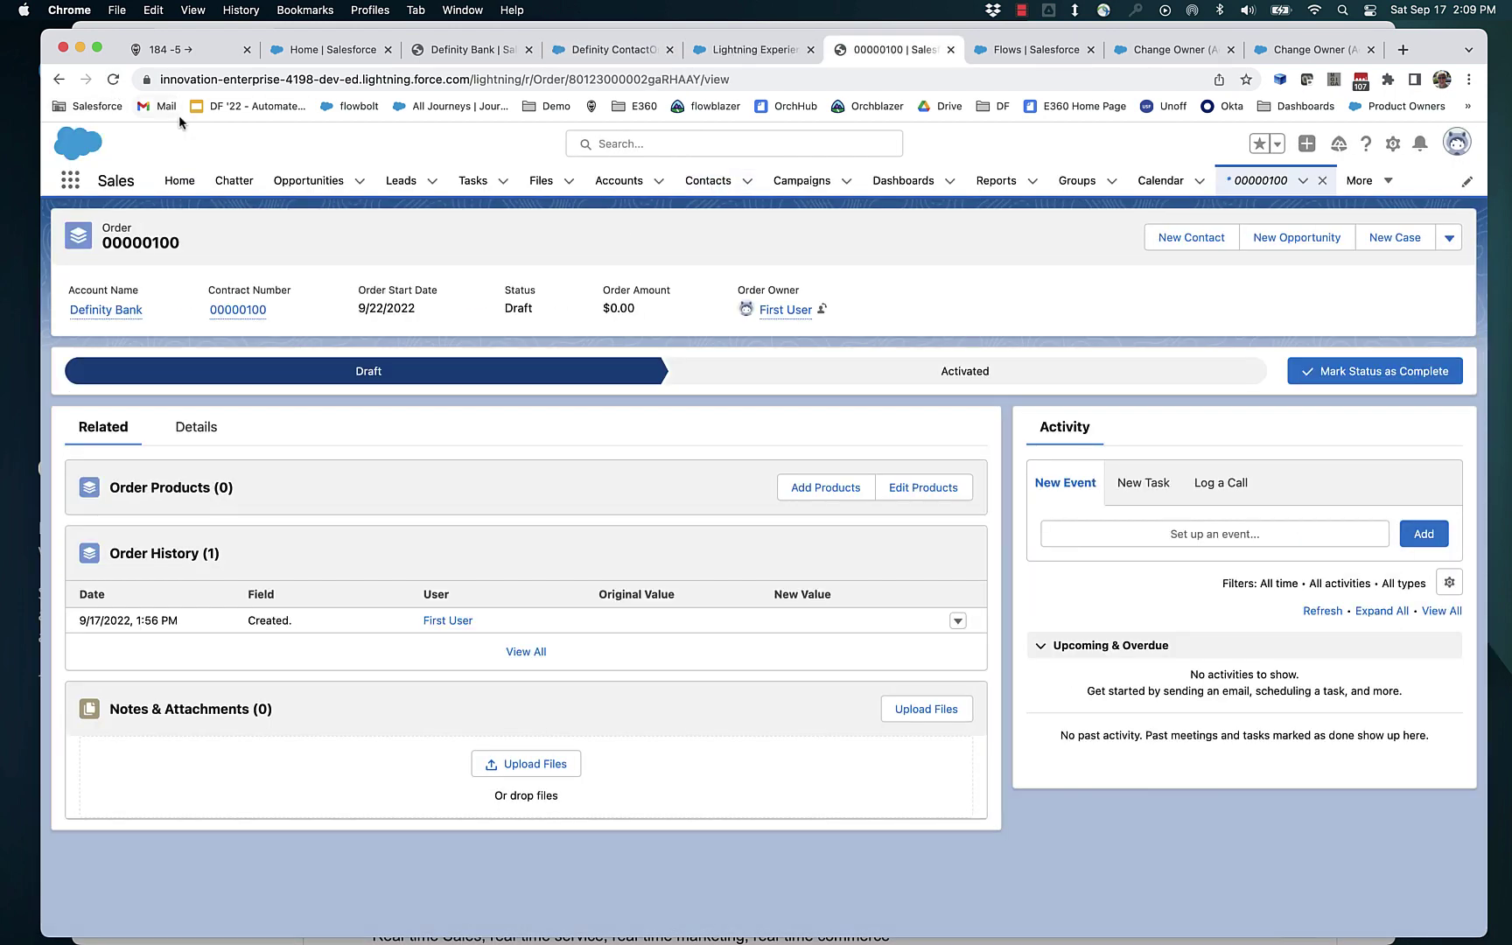
click(114, 79)
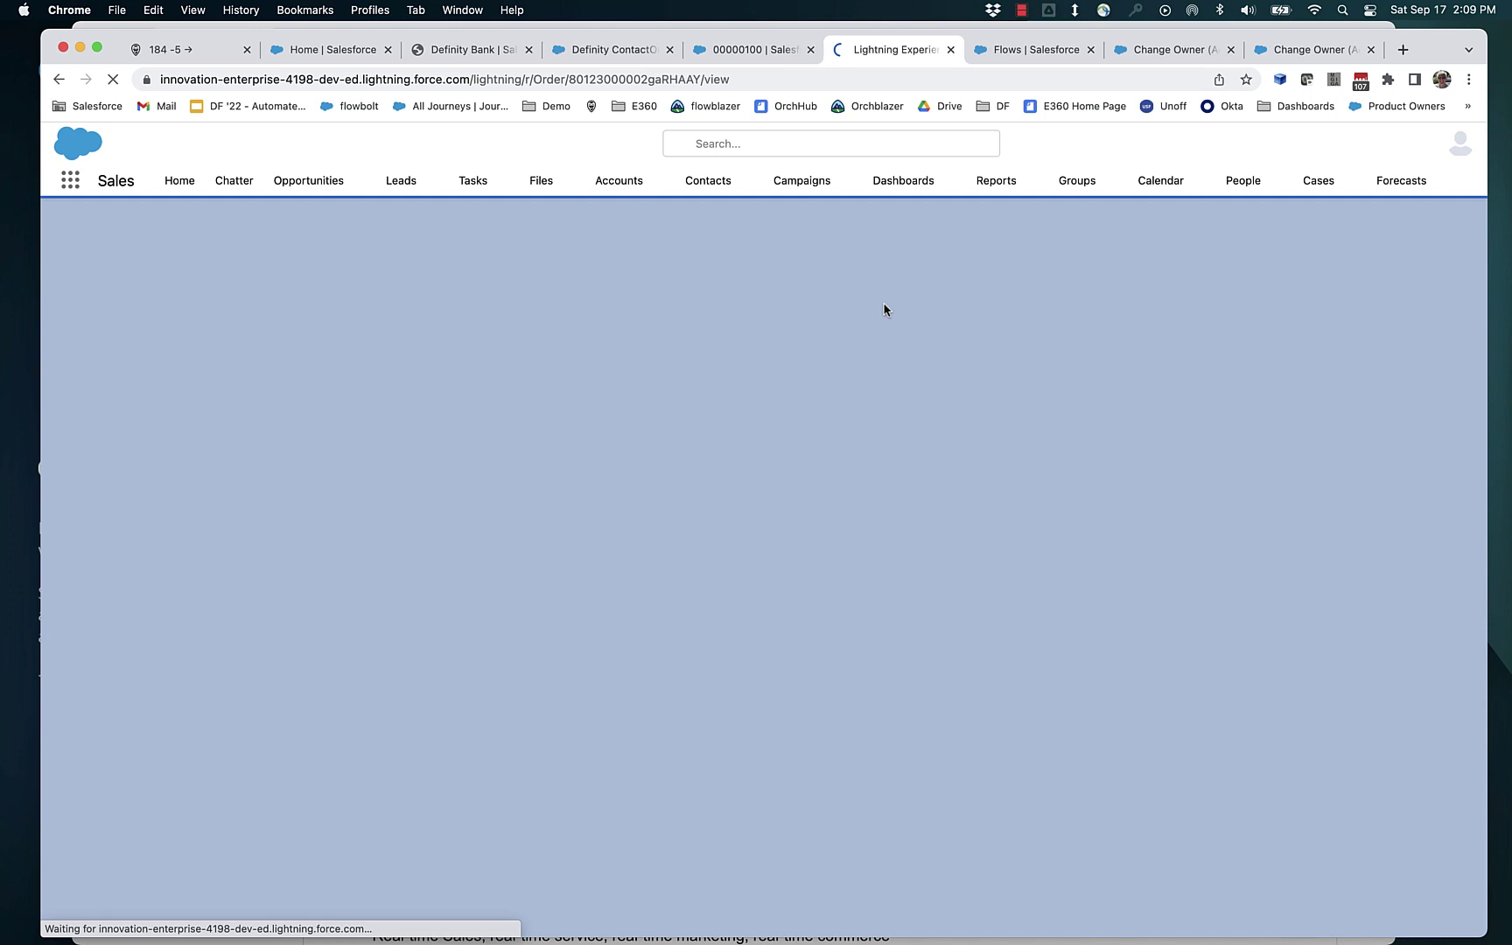
click(749, 53)
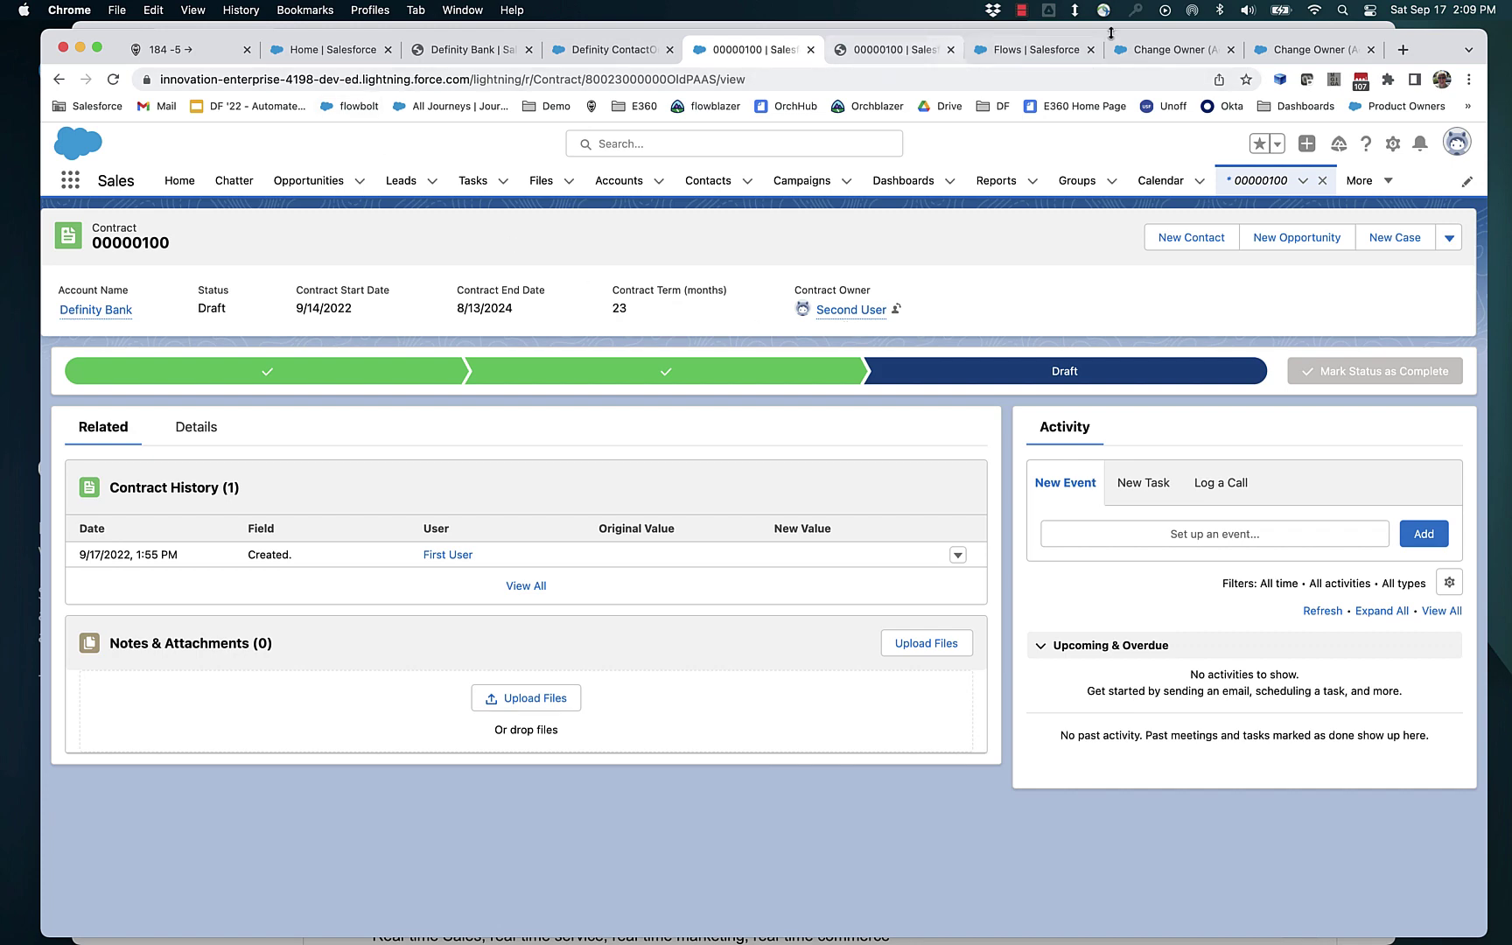
Rerun the Change Owner (Account) debug flow with First User as new owner and no related-record transfer options selected
click(1275, 54)
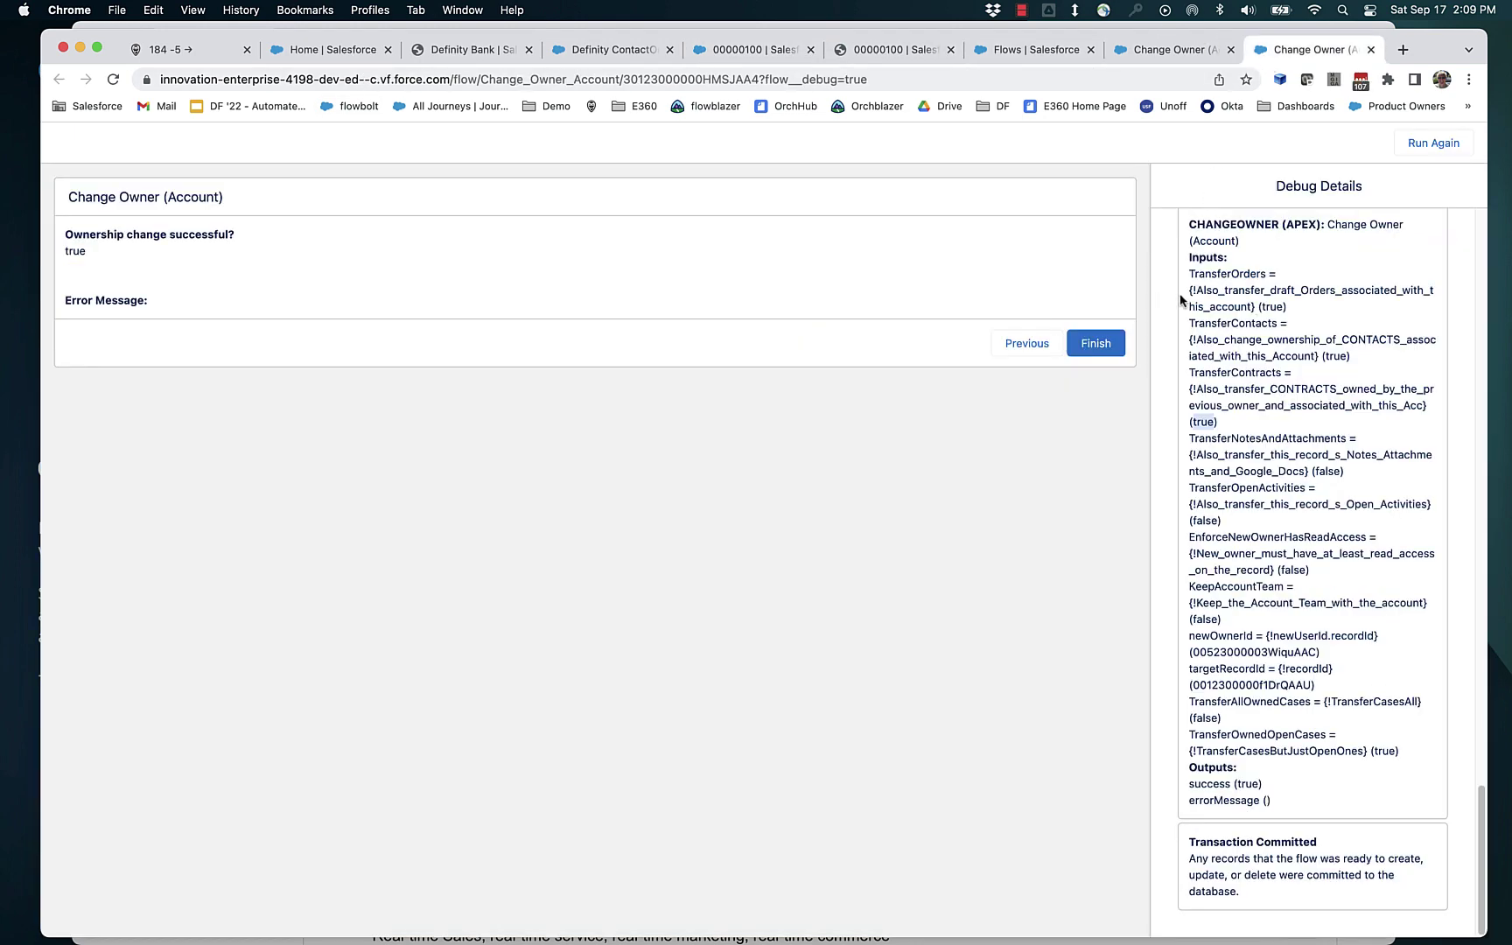
click(1445, 147)
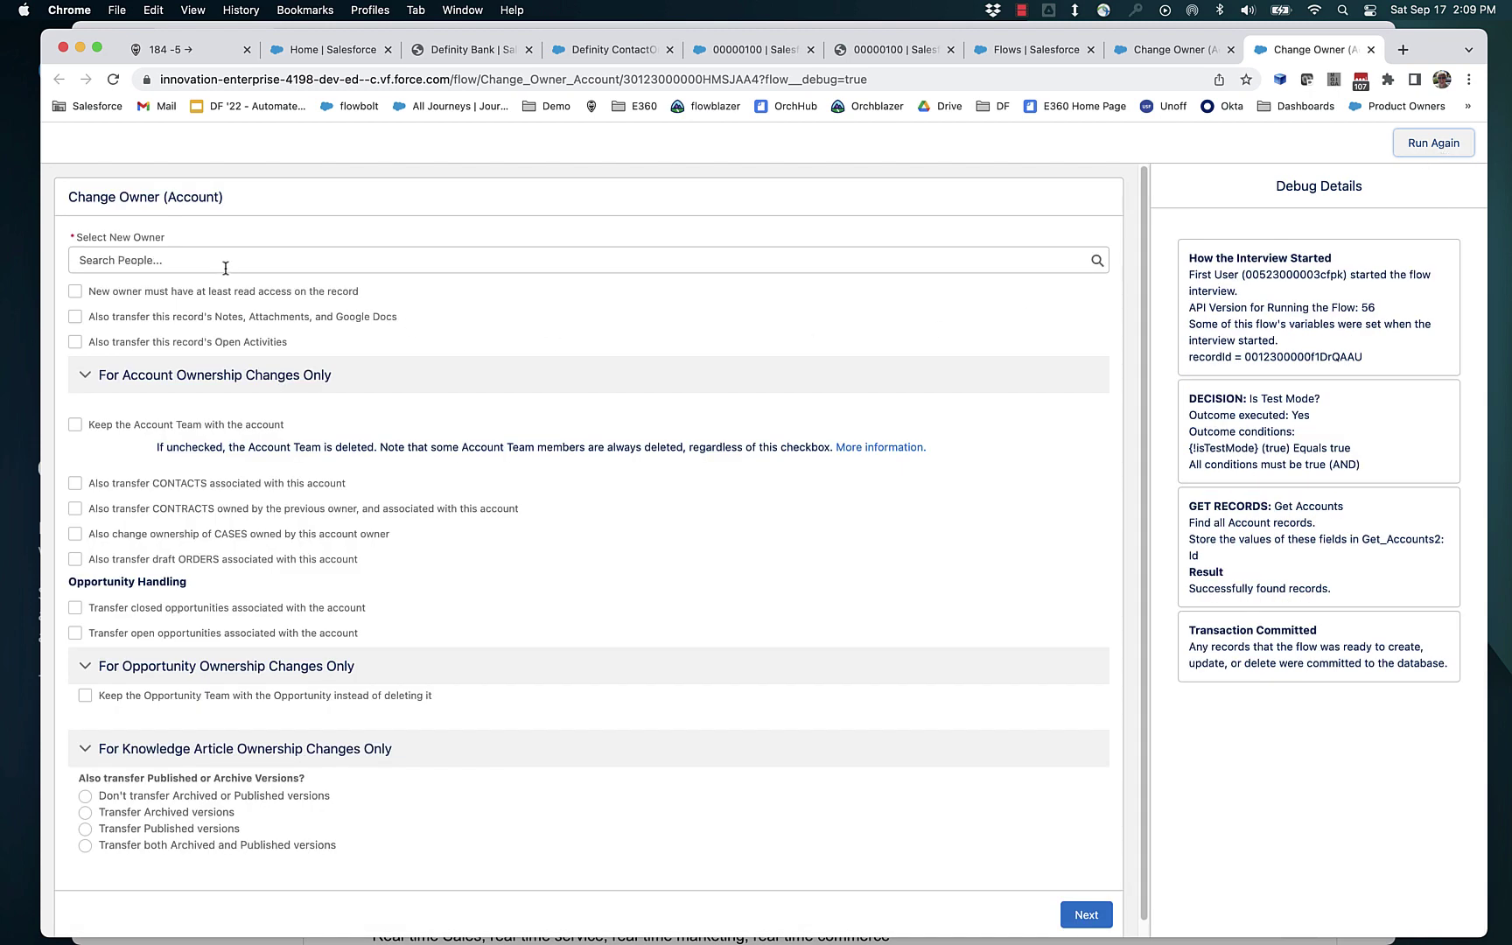
click(225, 263)
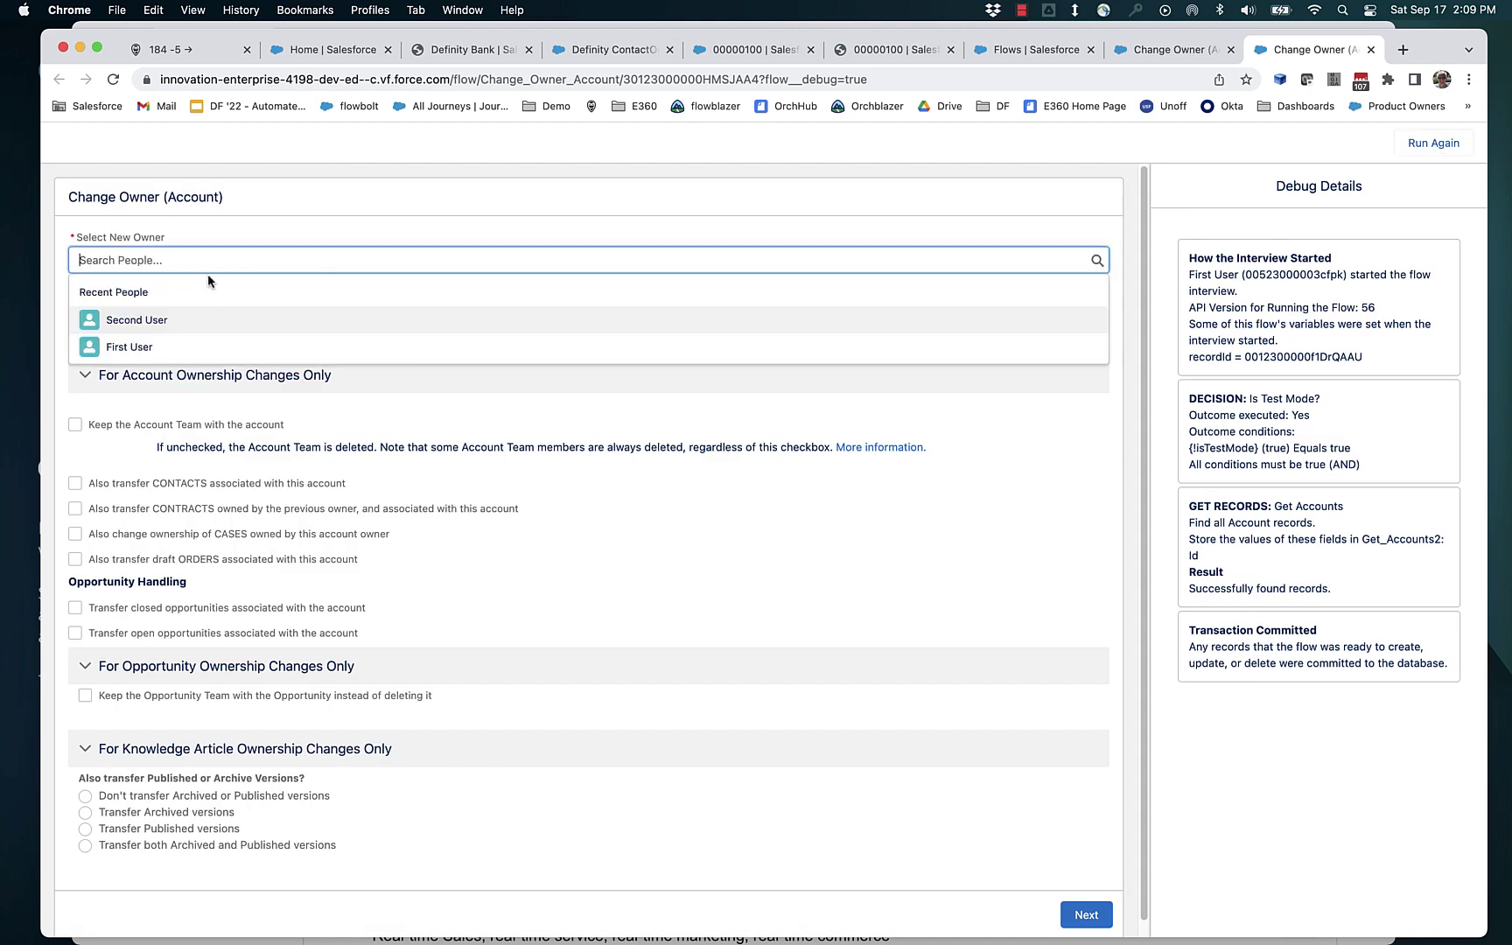
click(189, 346)
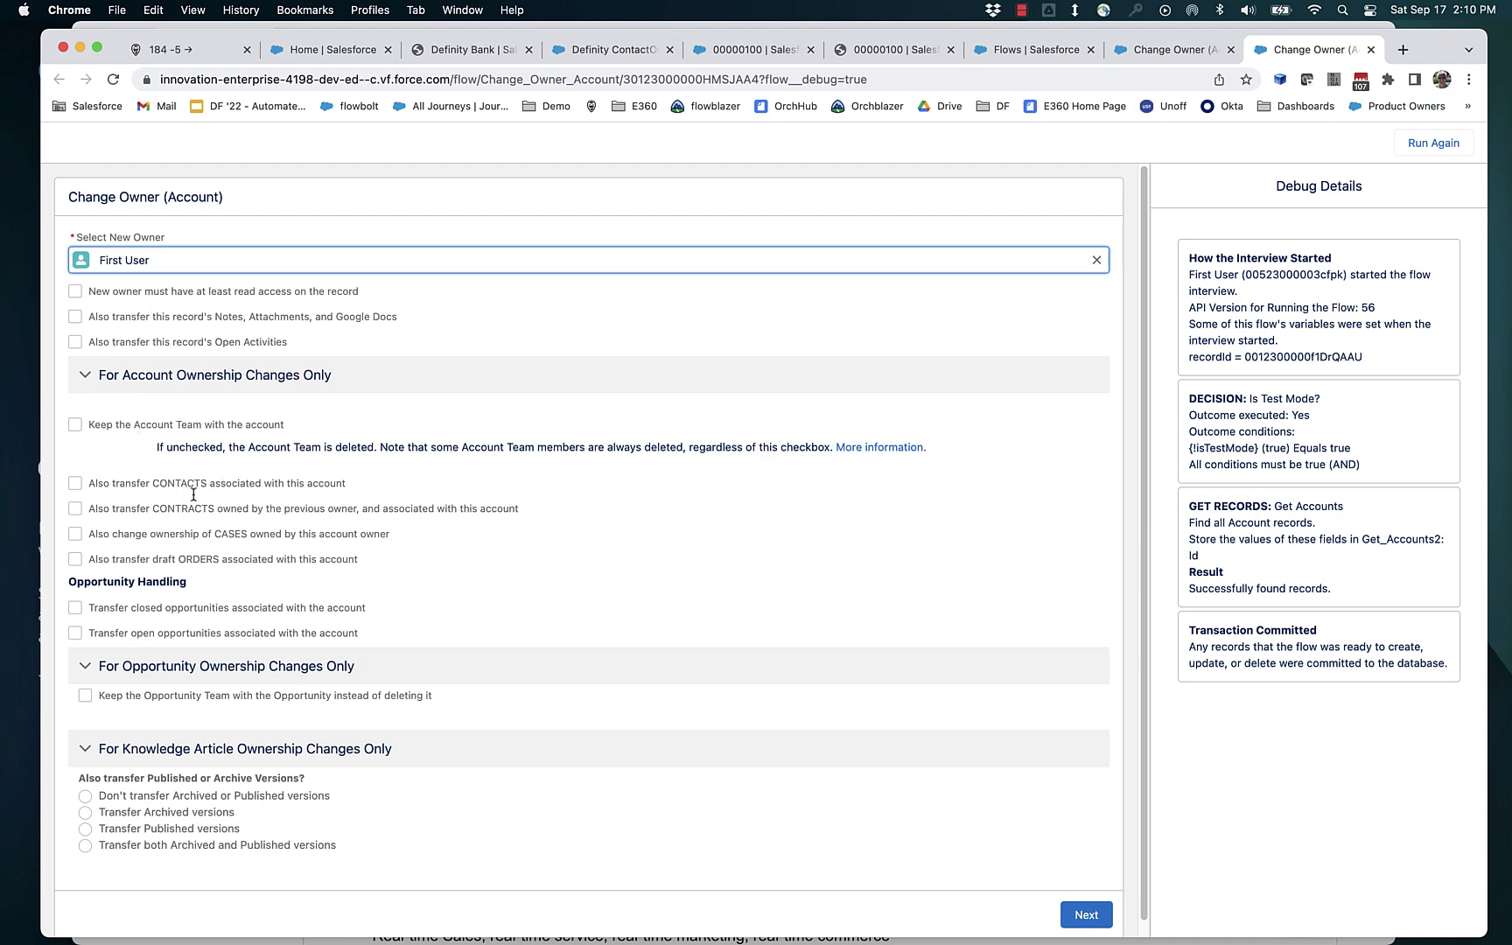
click(1084, 904)
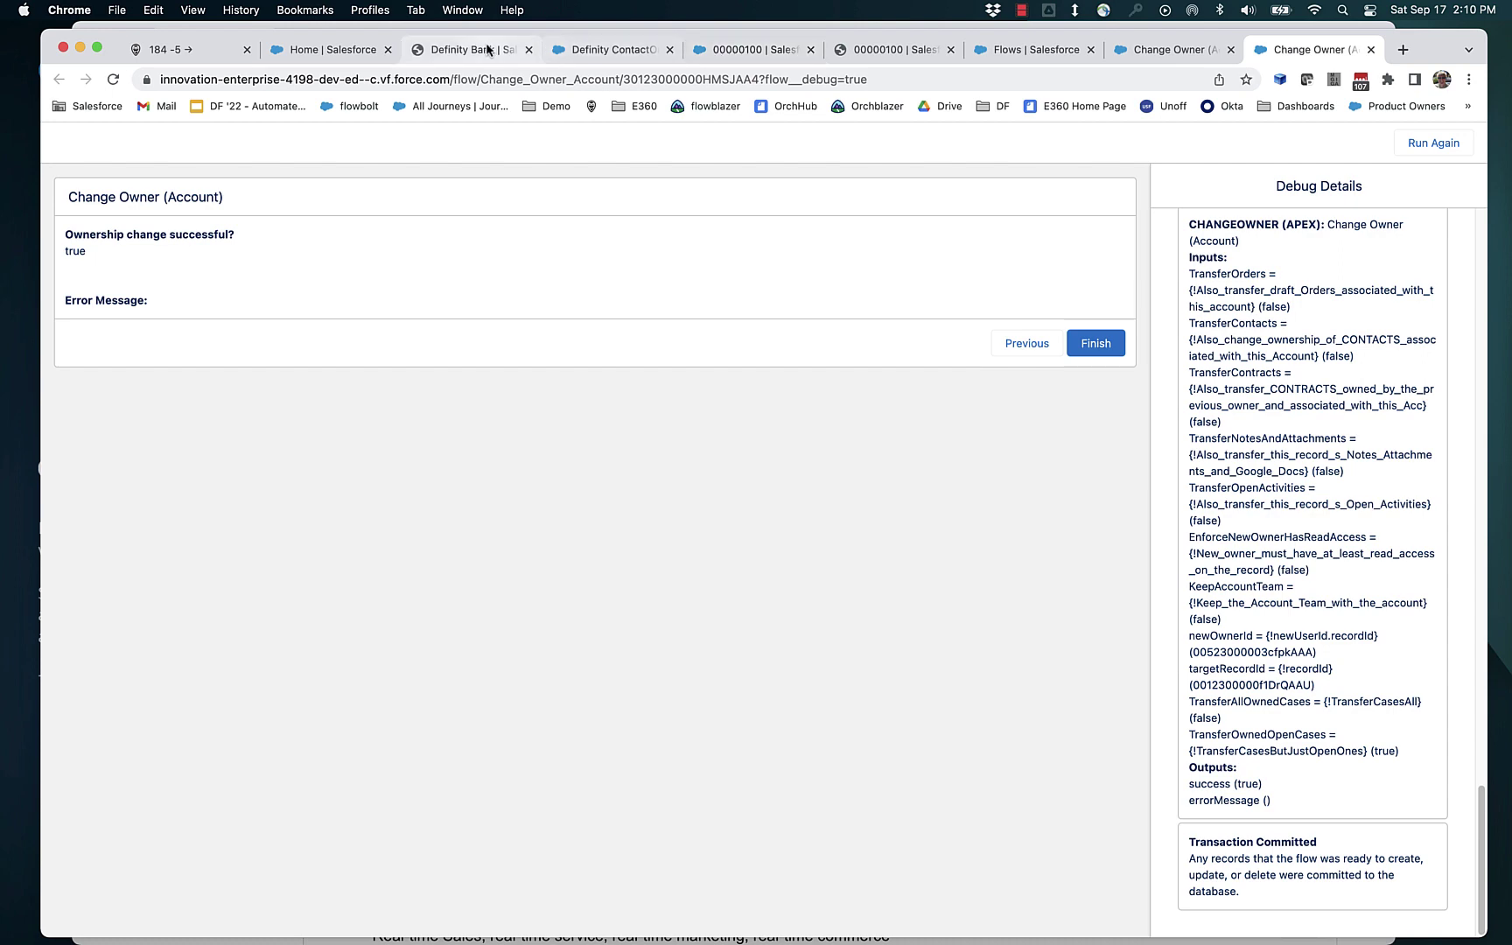
Refresh Definity Bank and its contact, contract and order records, and compare their owners after the account-only transfer
click(480, 50)
key(super+r)
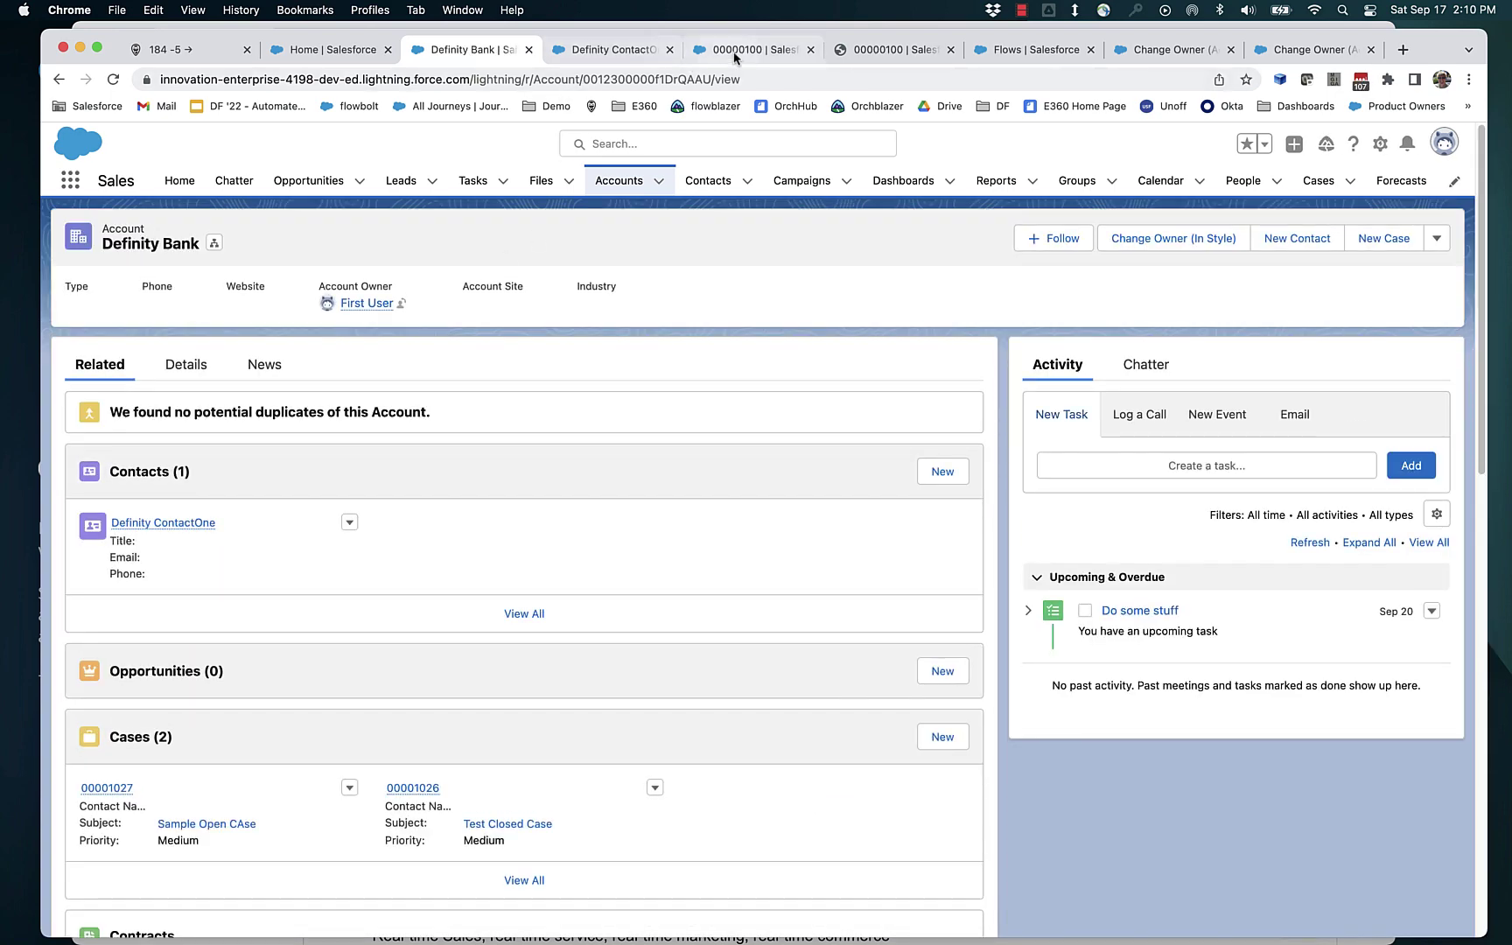
click(612, 50)
click(113, 79)
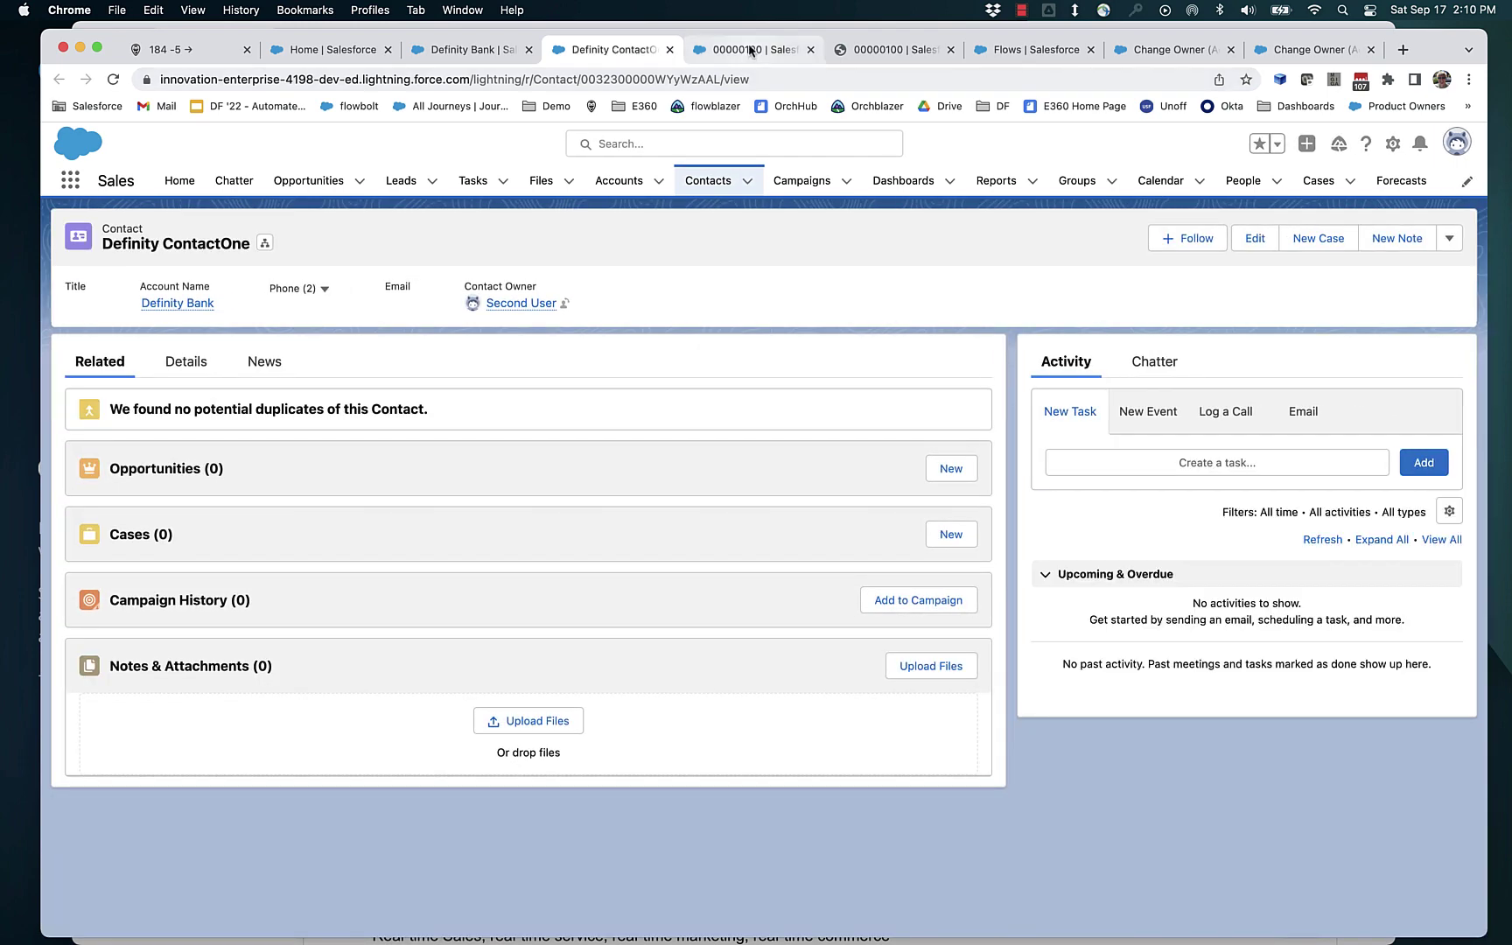
click(752, 50)
click(112, 79)
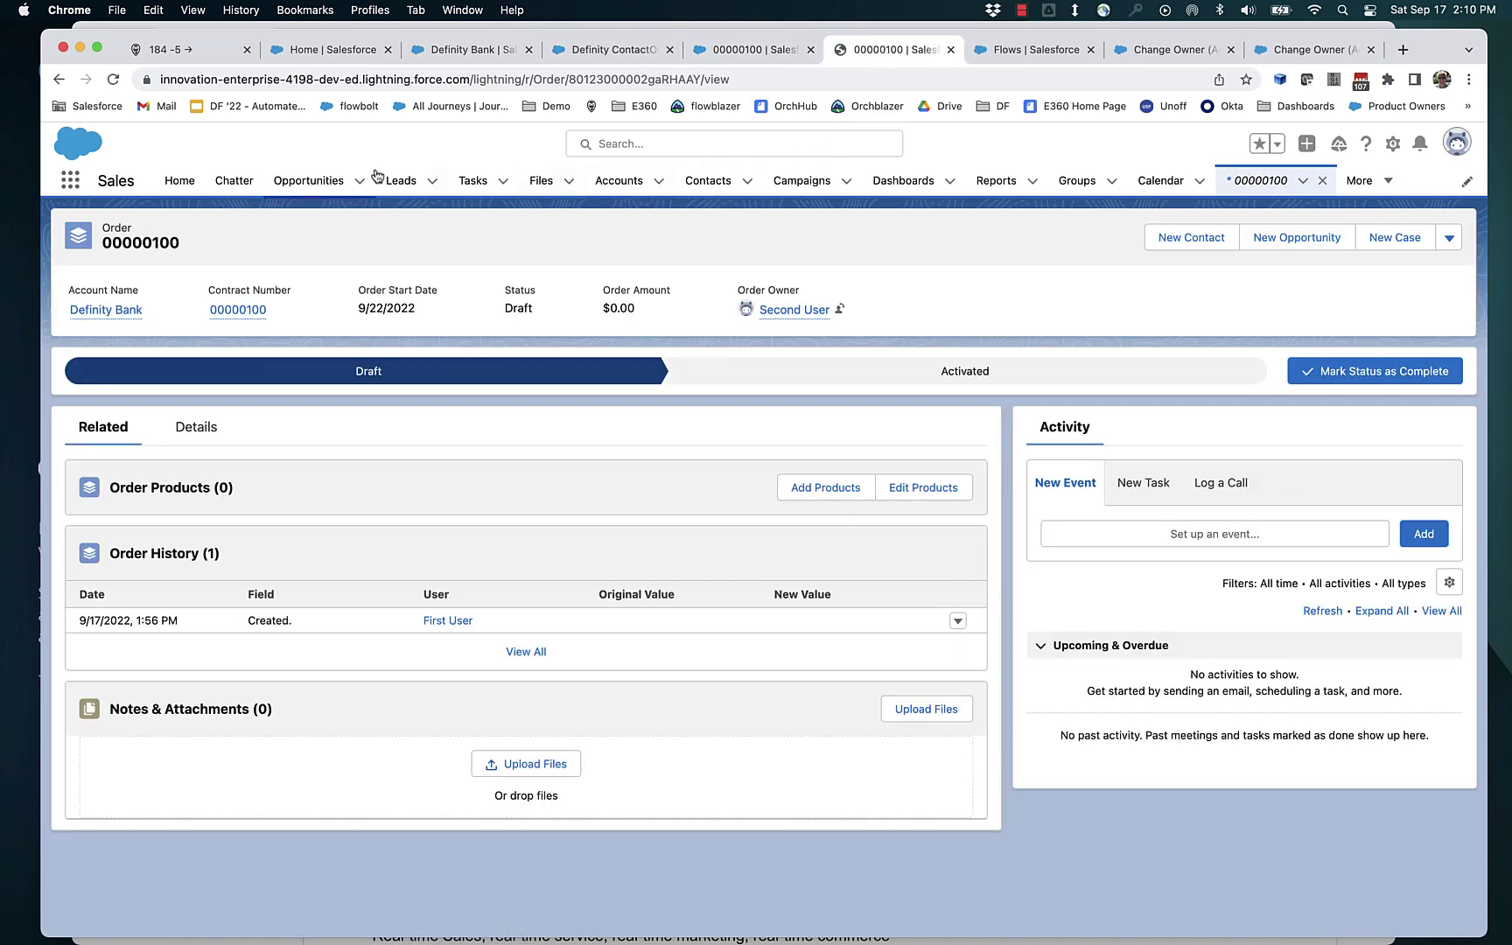
click(113, 79)
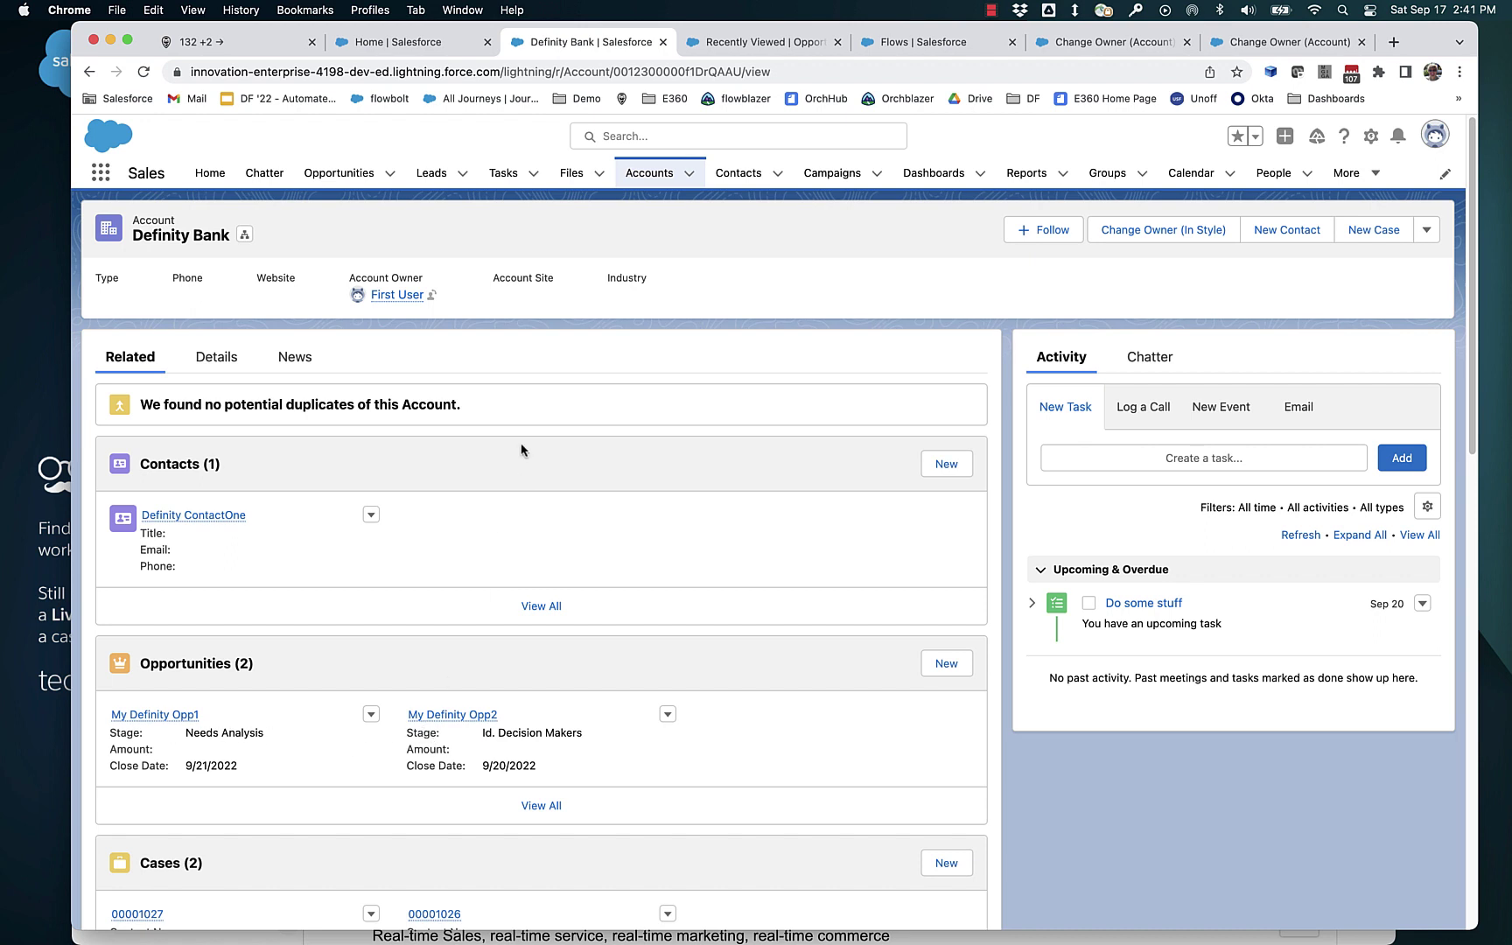
Check the owner aliases of Definity Bank's two opportunities in the refreshed Recently Viewed list, and return to the account
click(726, 44)
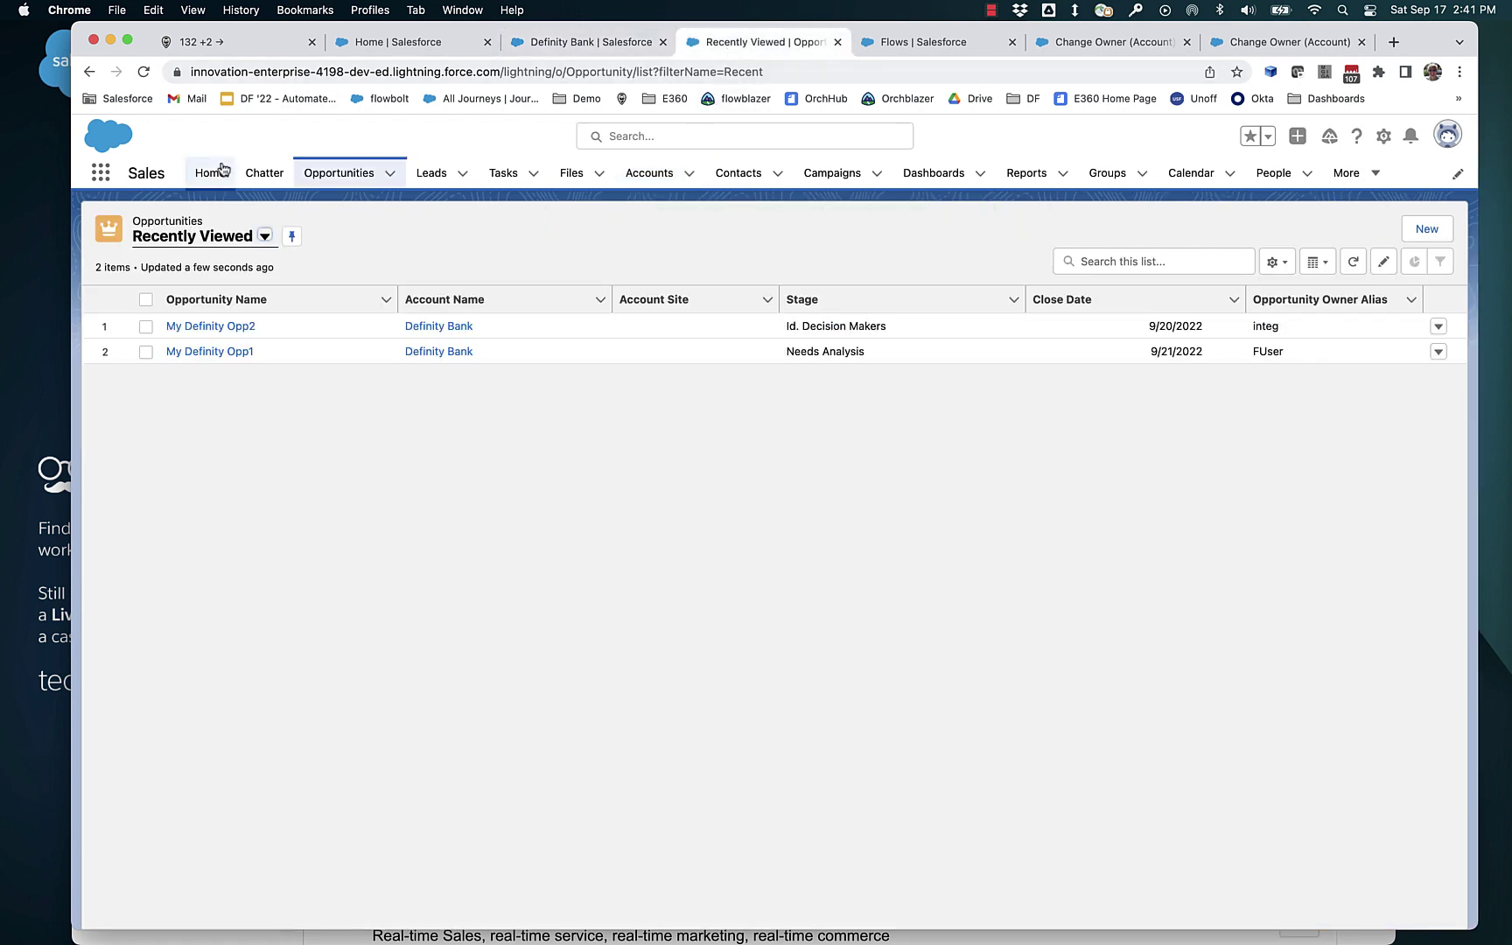
click(152, 74)
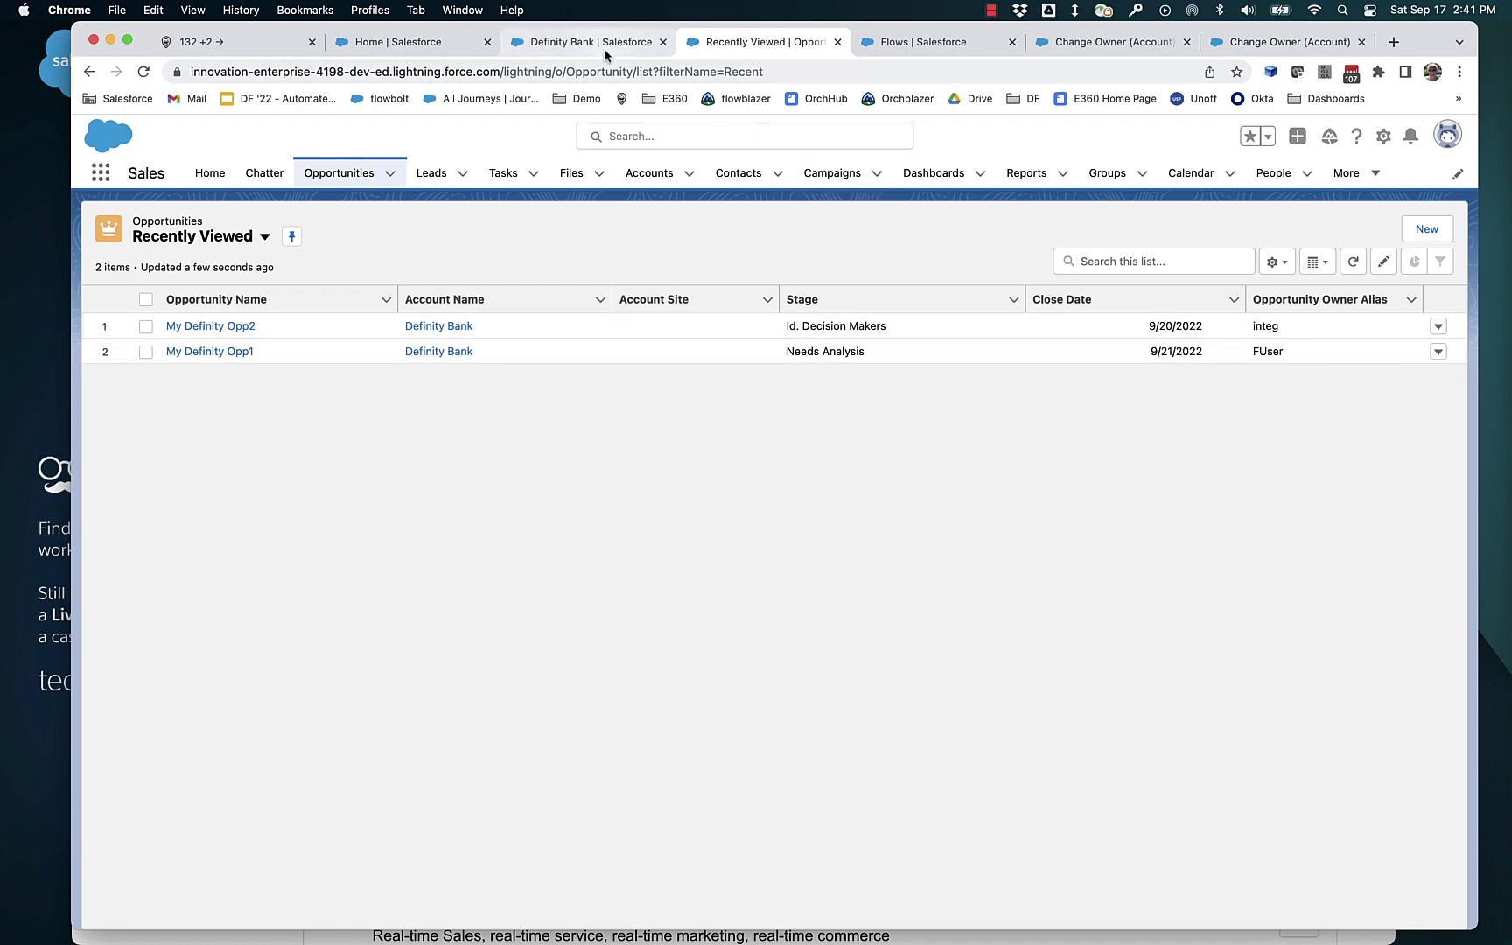
click(551, 52)
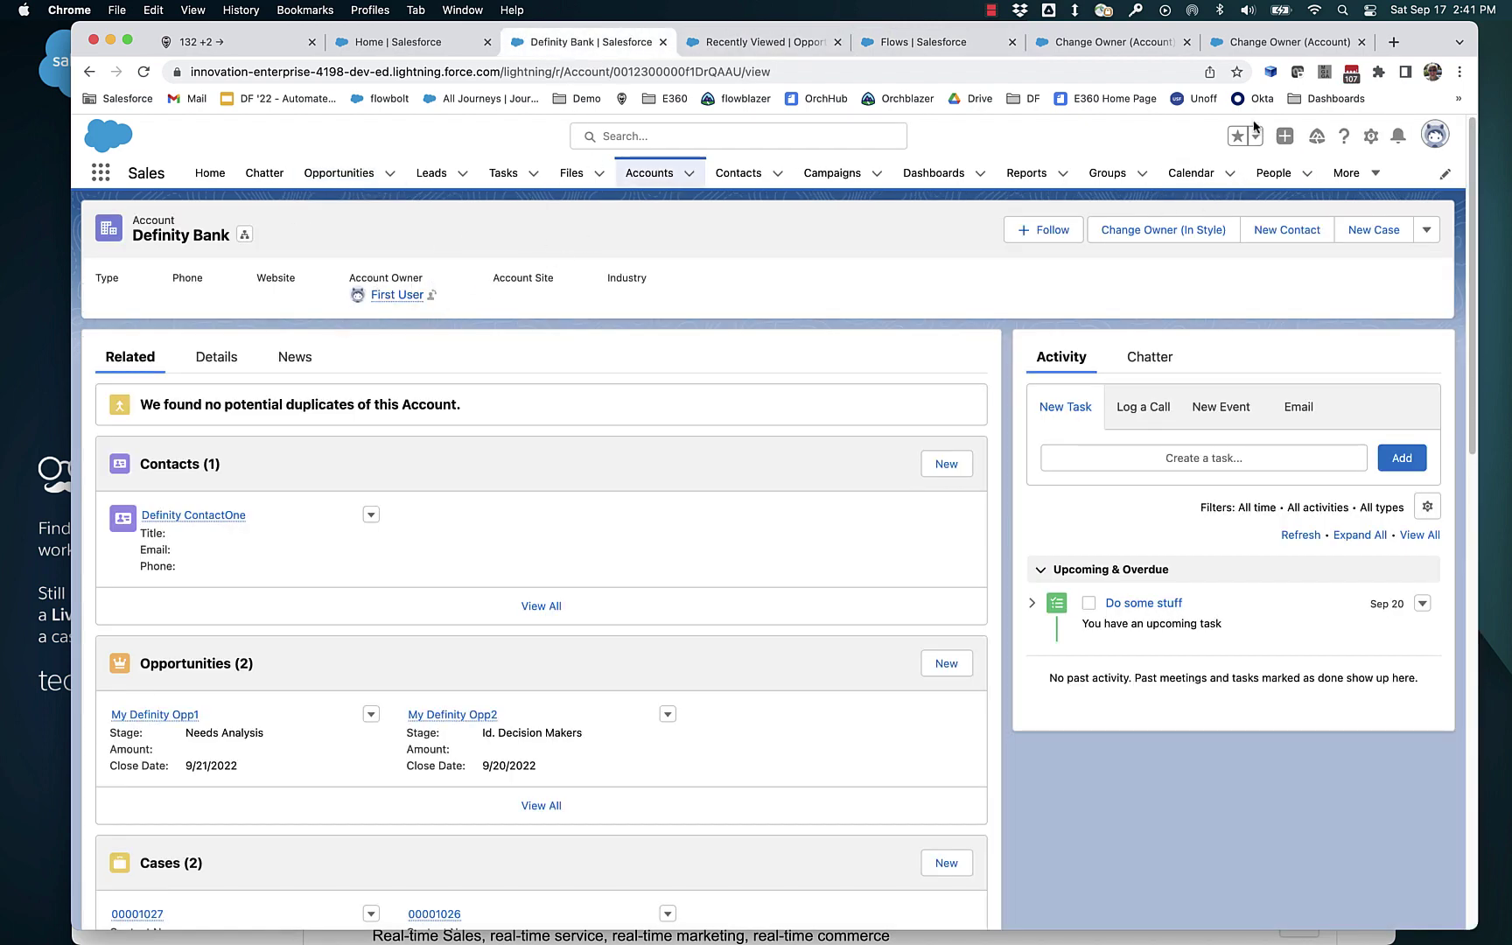
Configure the Change Owner (Account) debug run for Second User, transferring open opportunities limited to just those owned by the previous owner
click(1266, 48)
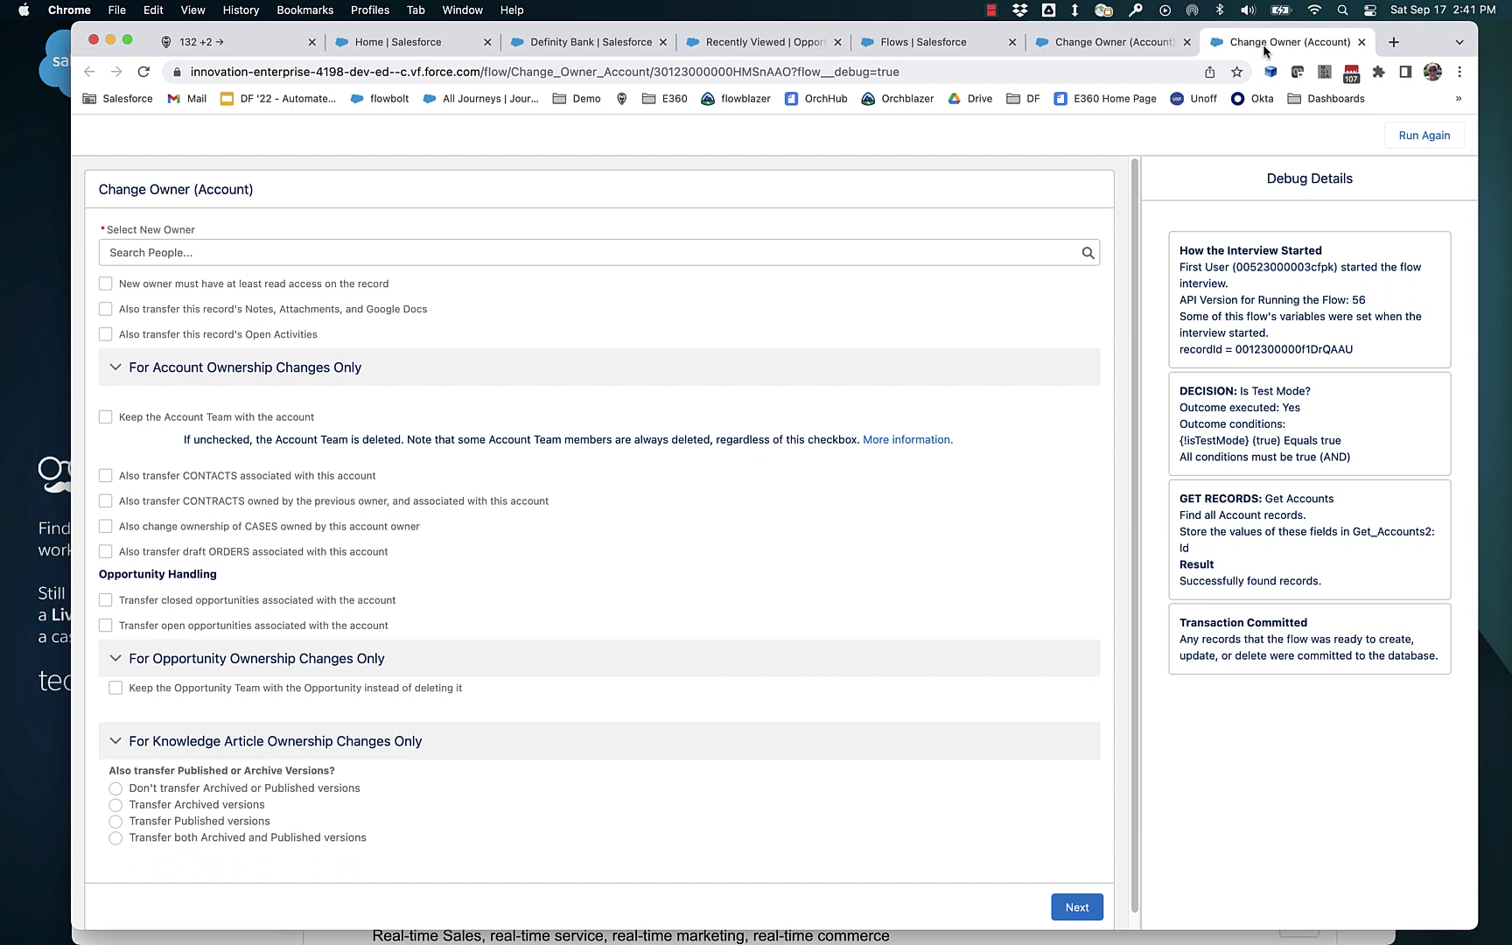
click(668, 259)
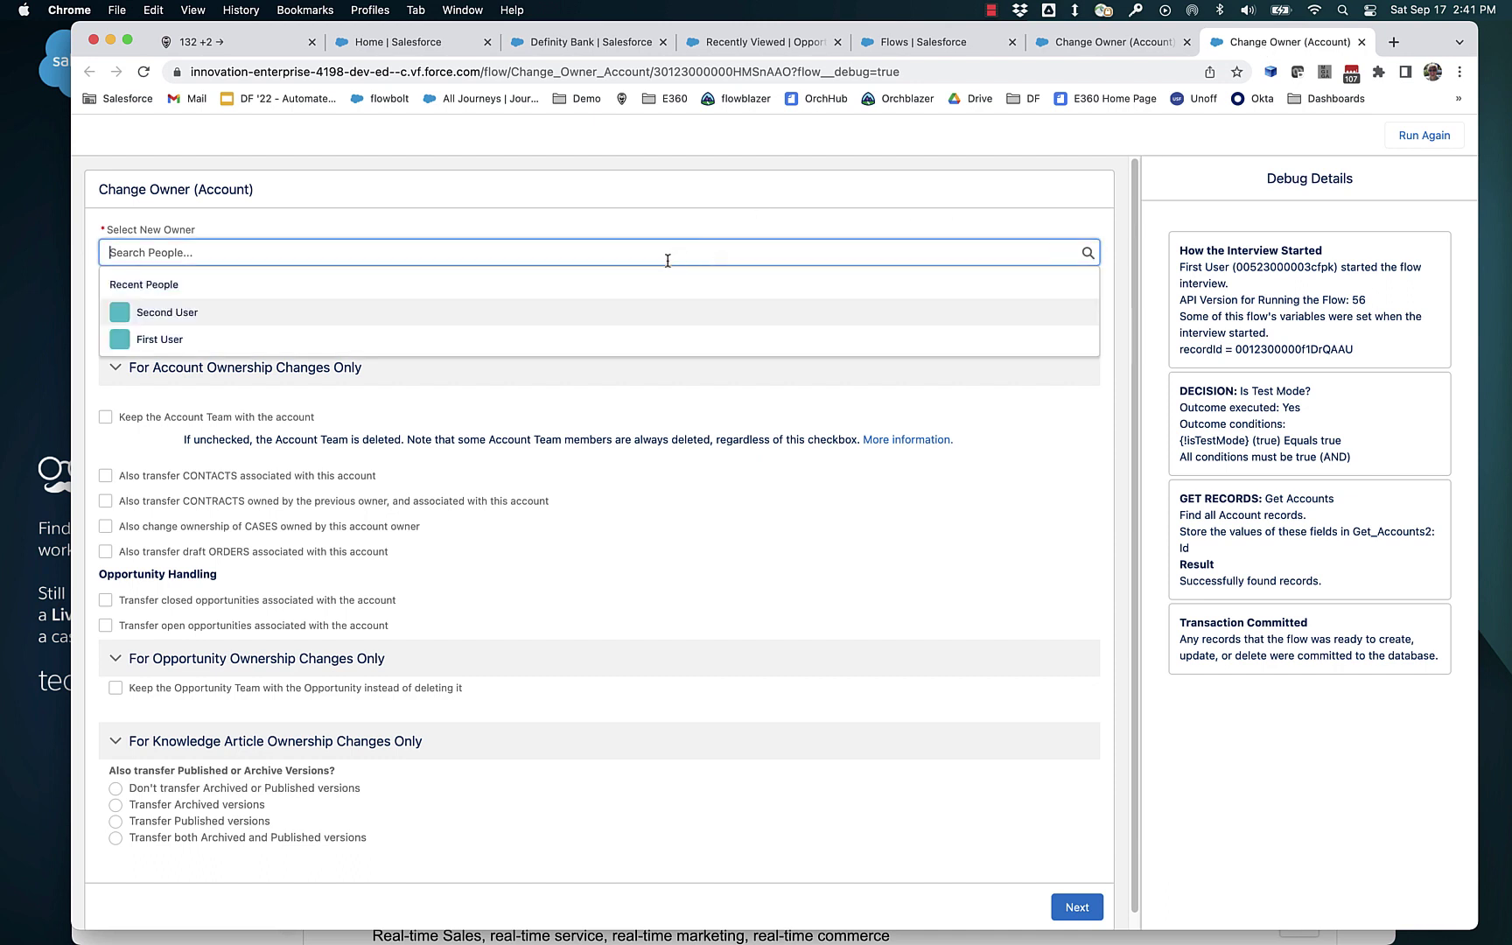
click(500, 312)
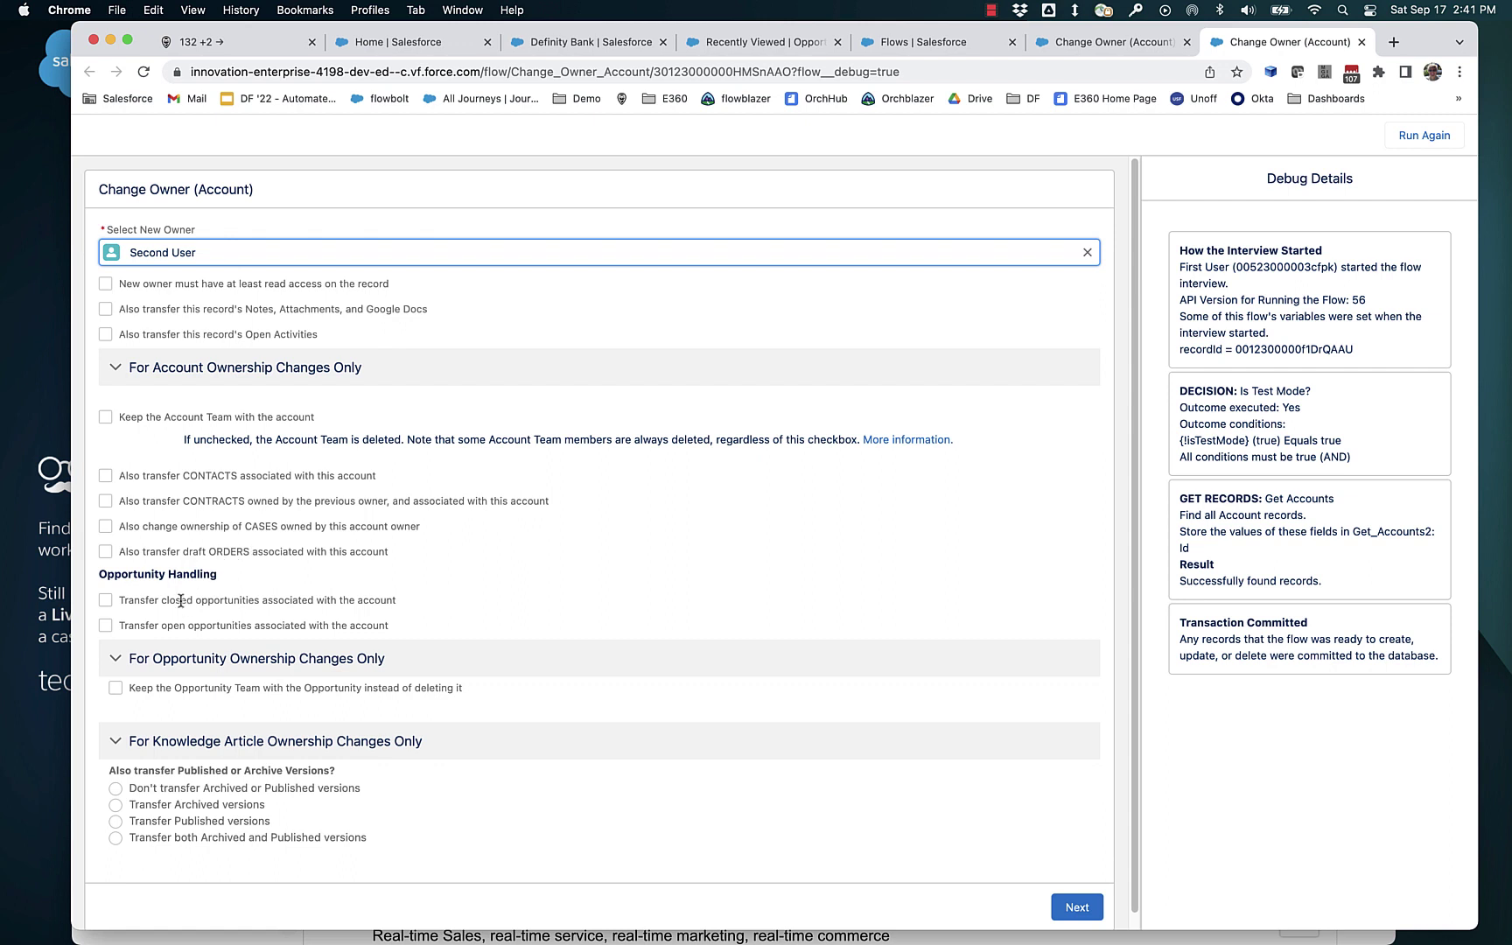
drag(98, 576, 219, 577)
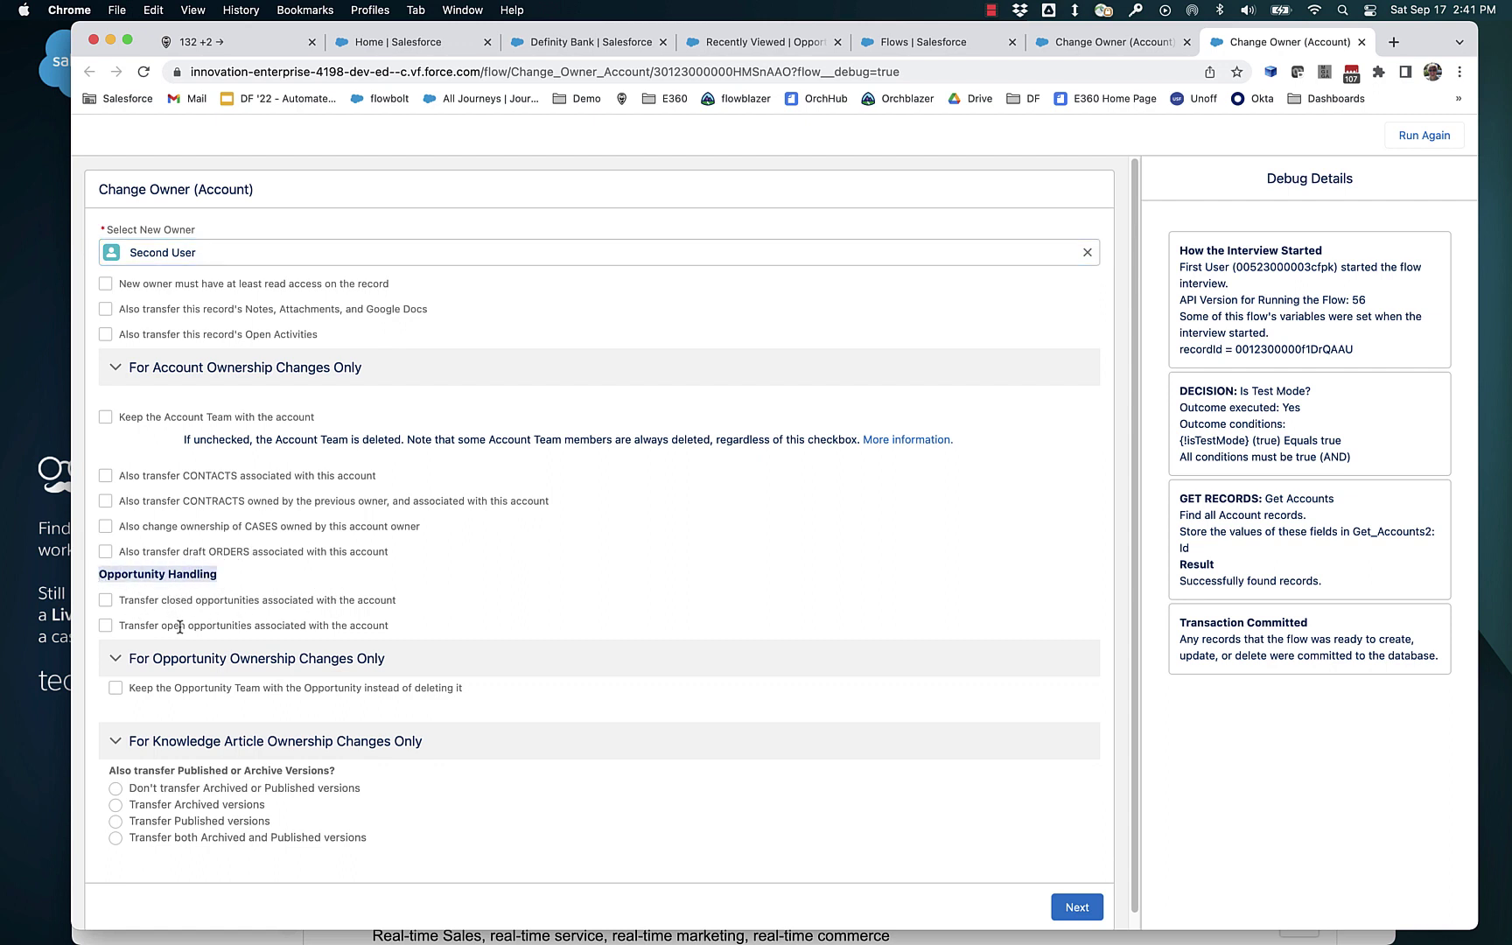
click(106, 624)
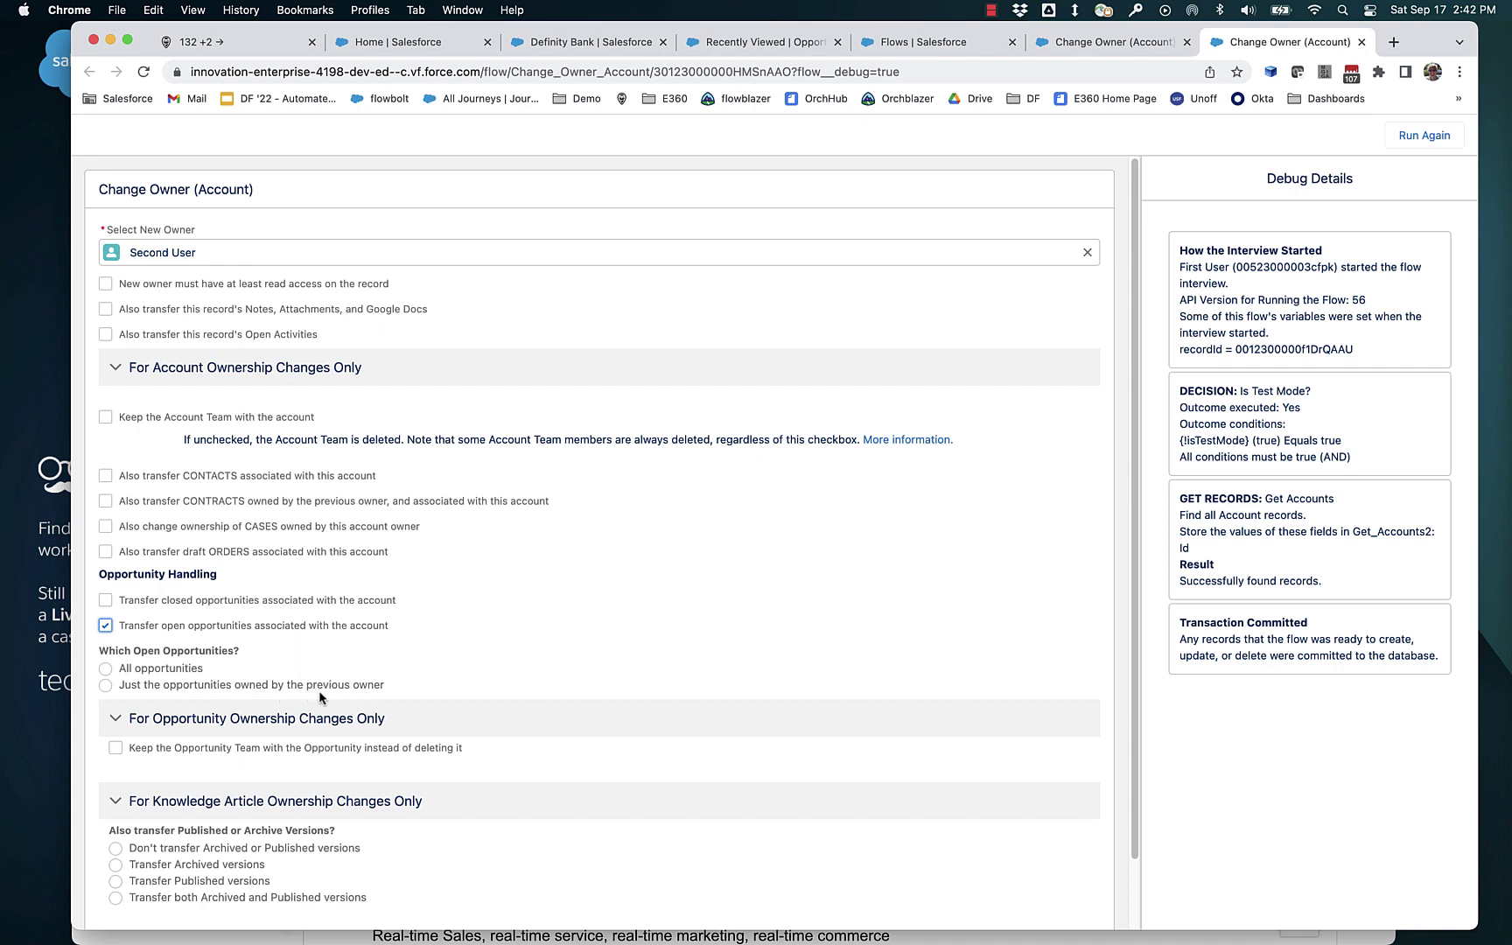
click(197, 686)
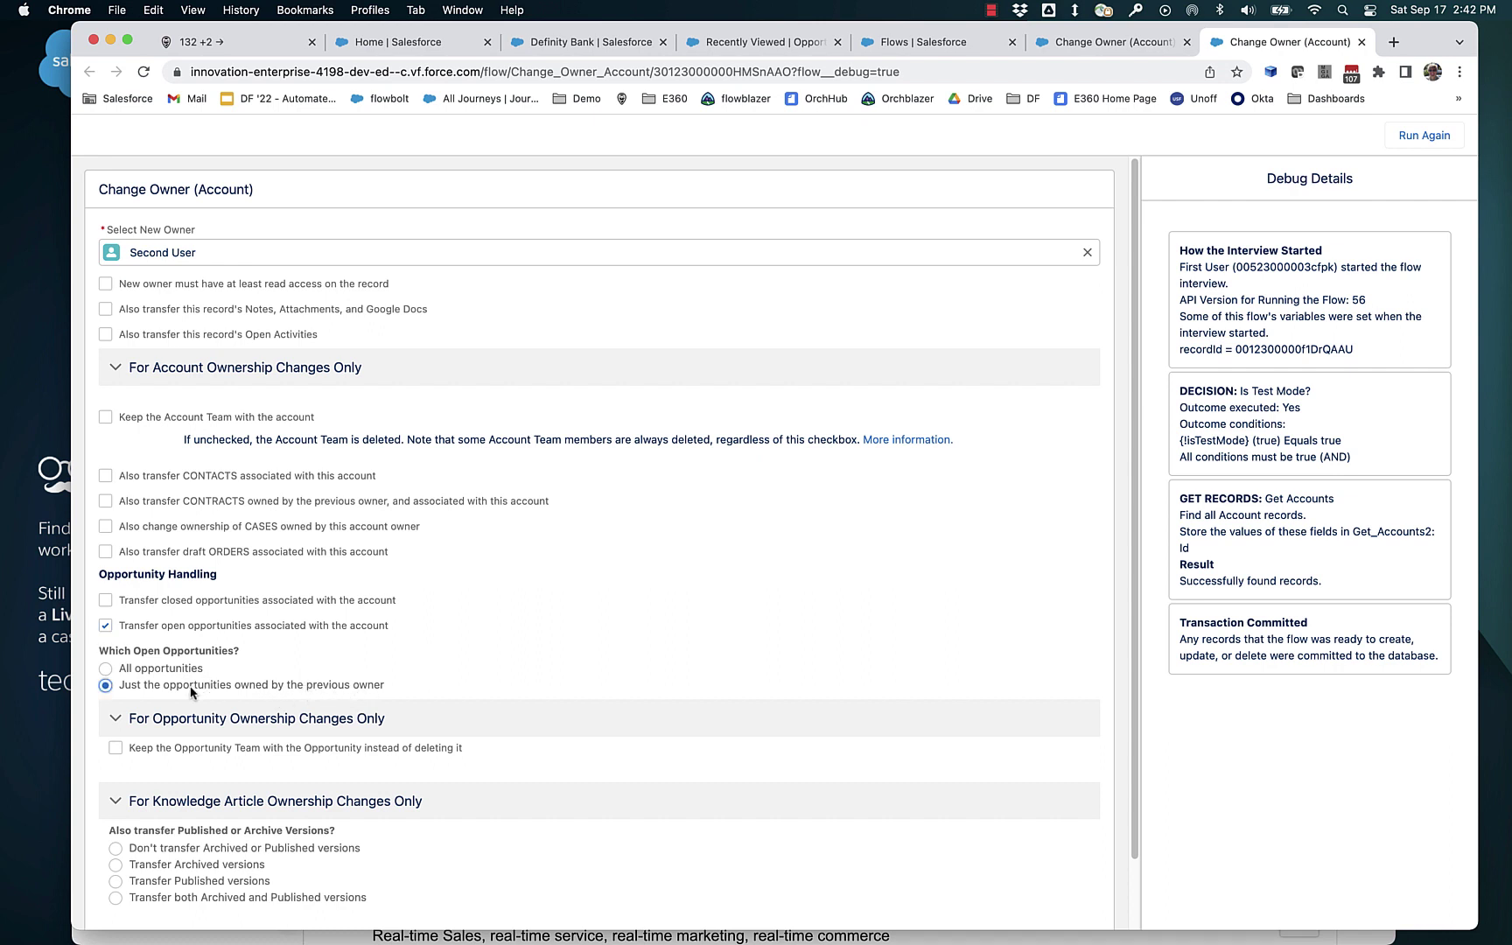
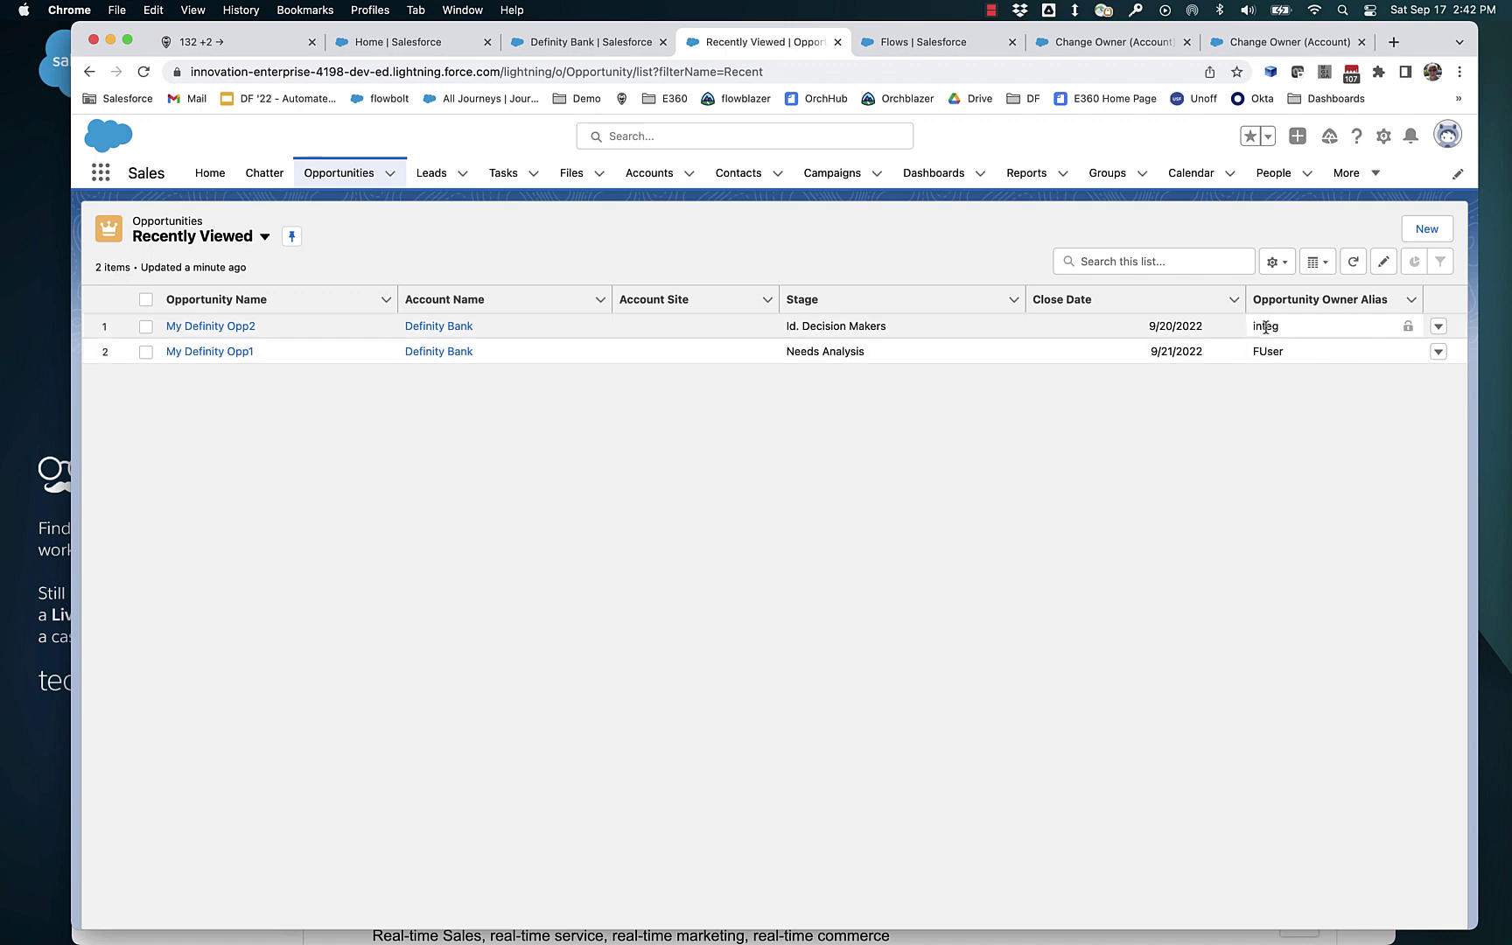
Refresh the opportunities list, and rerun the Change Owner (Account) debug flow for First User, transferring all open opportunities associated with the account
click(144, 73)
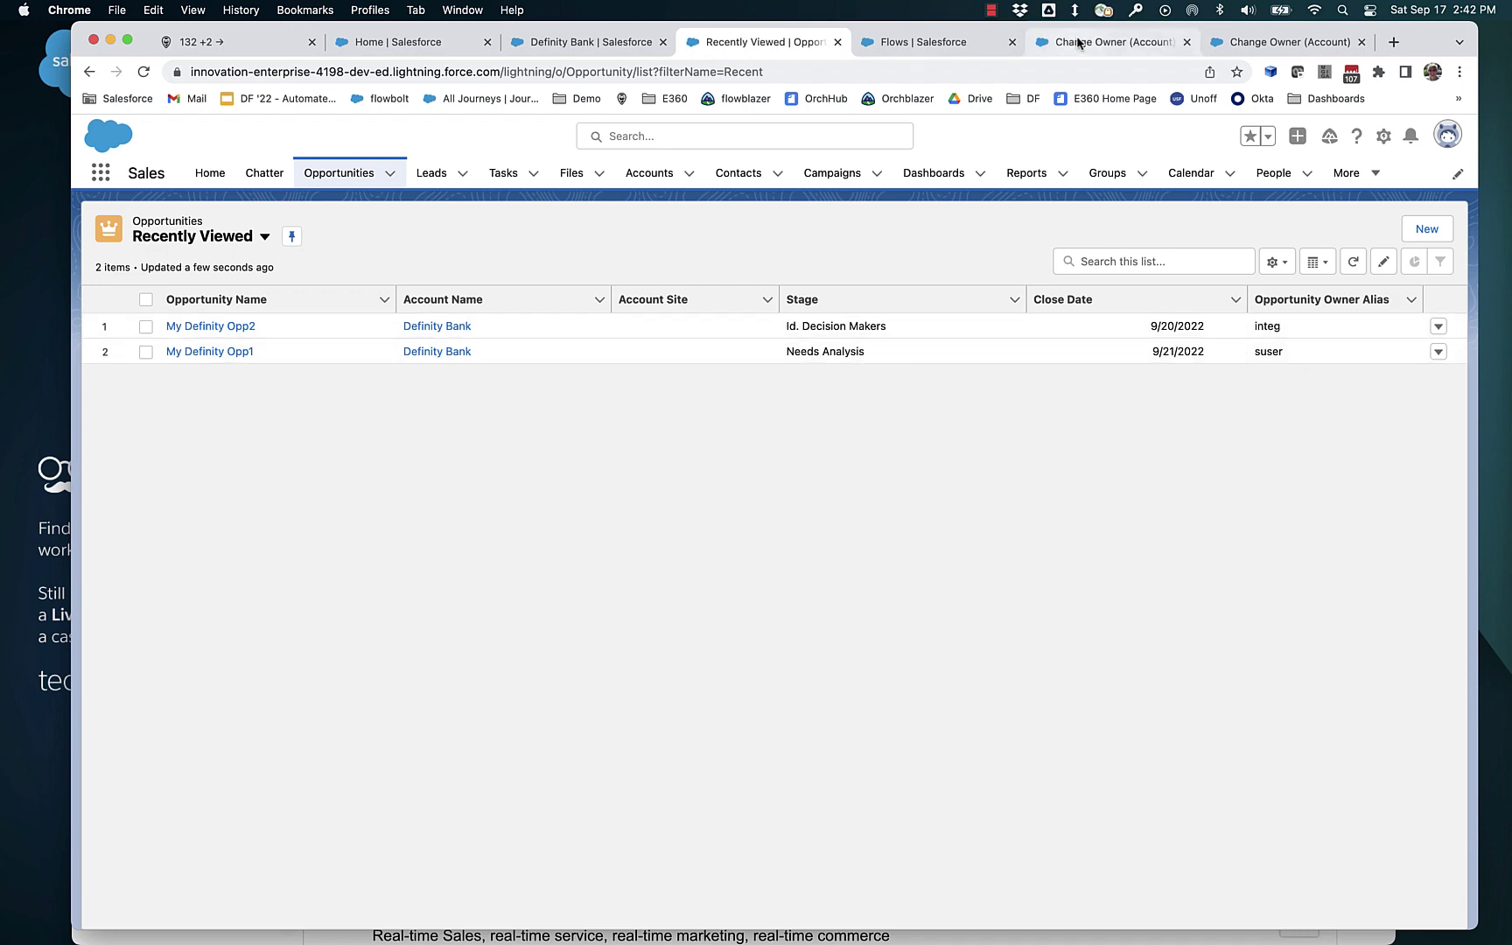
click(1228, 43)
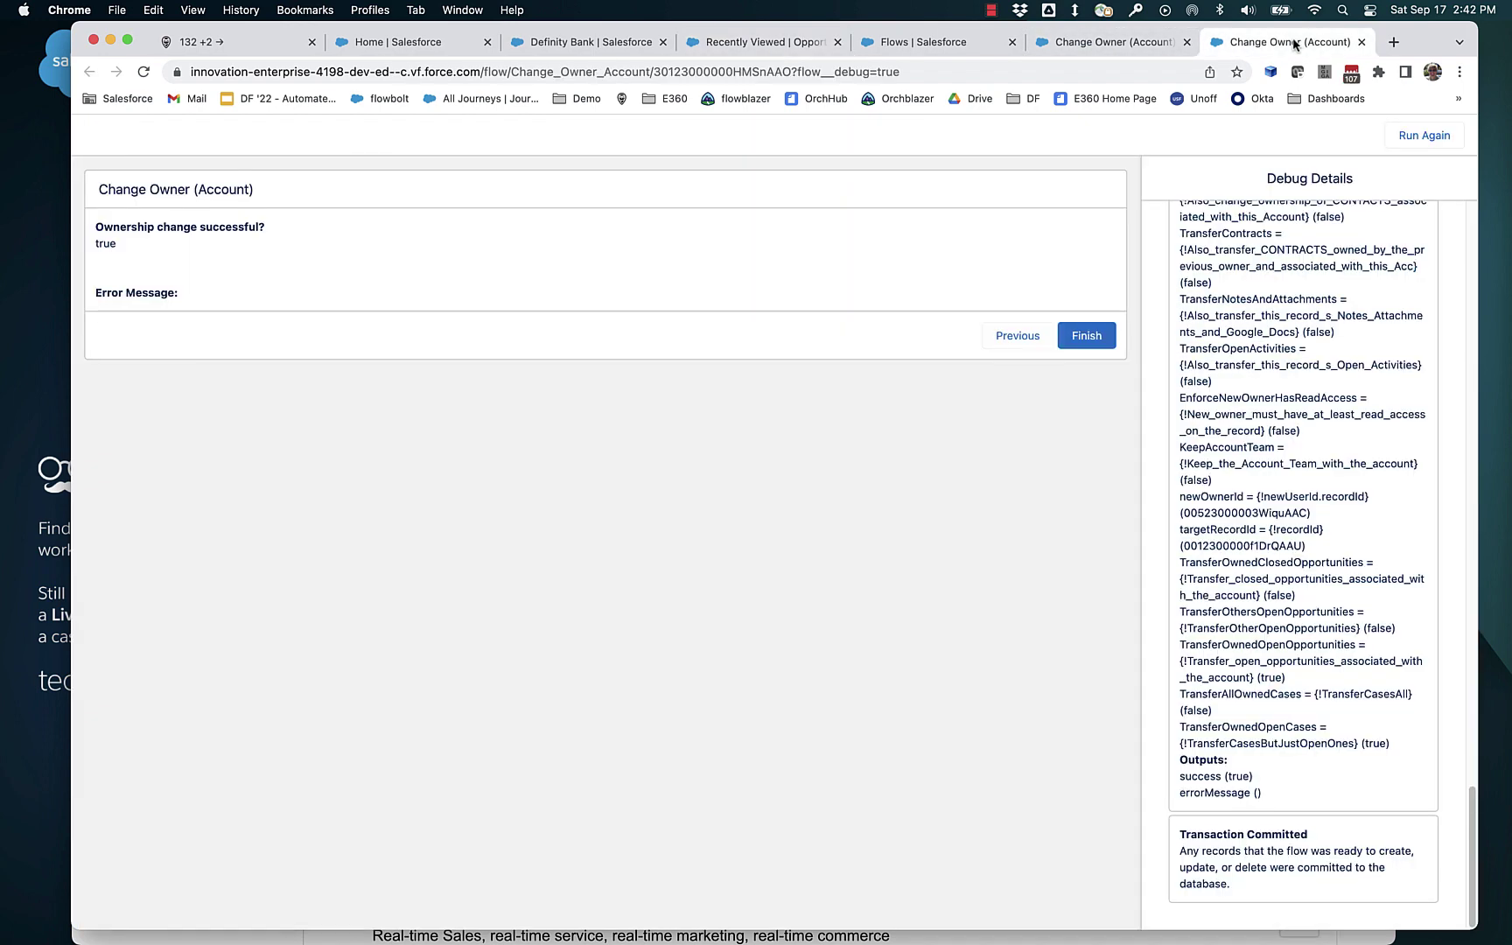
click(1420, 137)
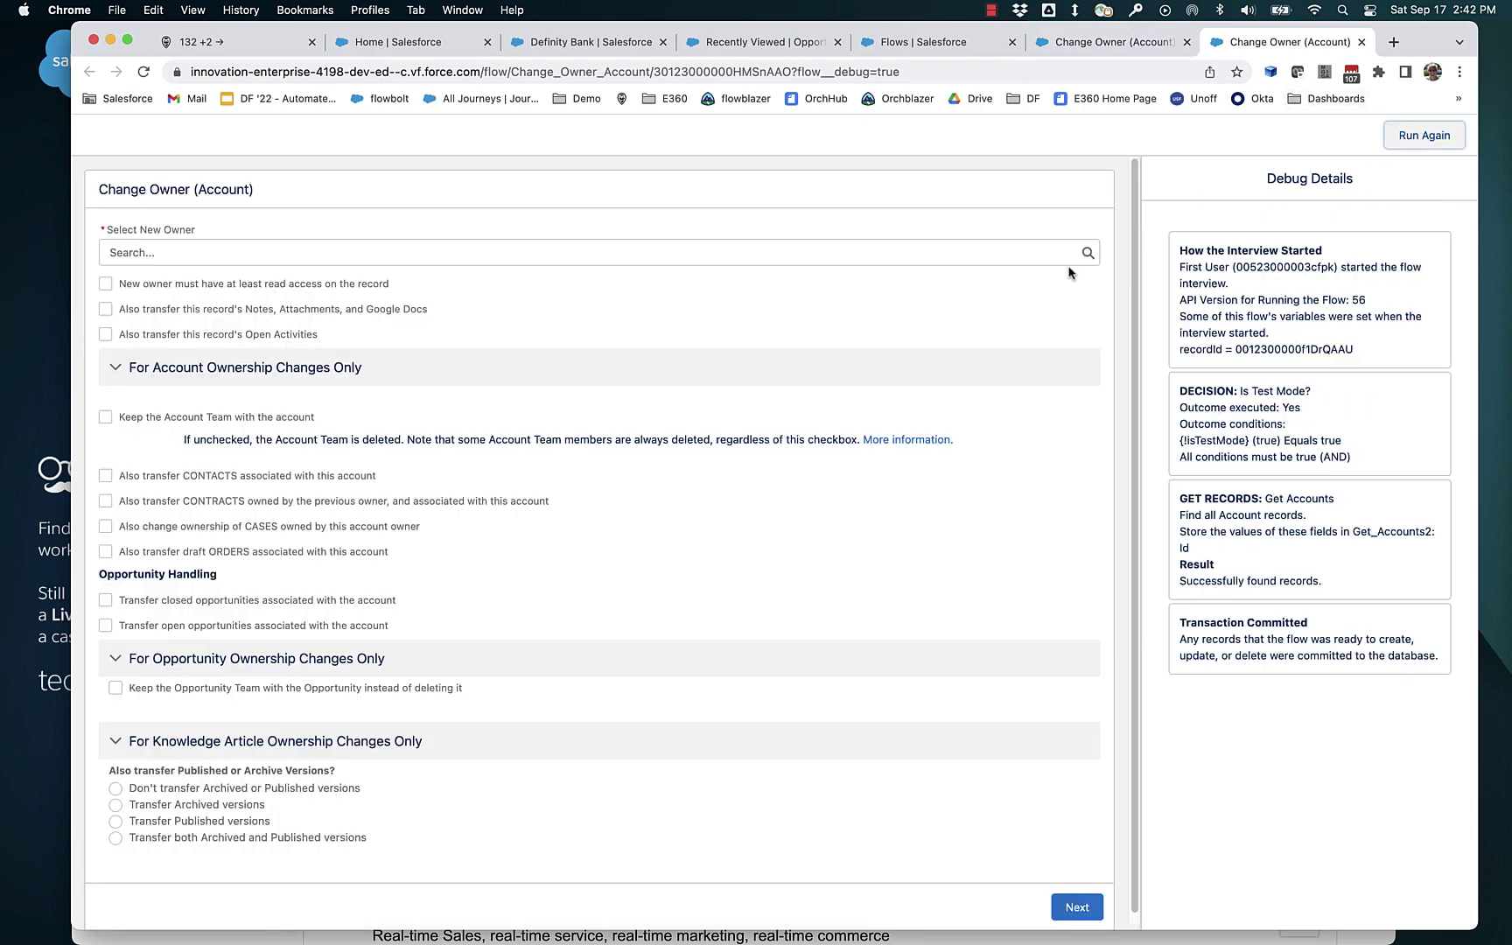
click(581, 260)
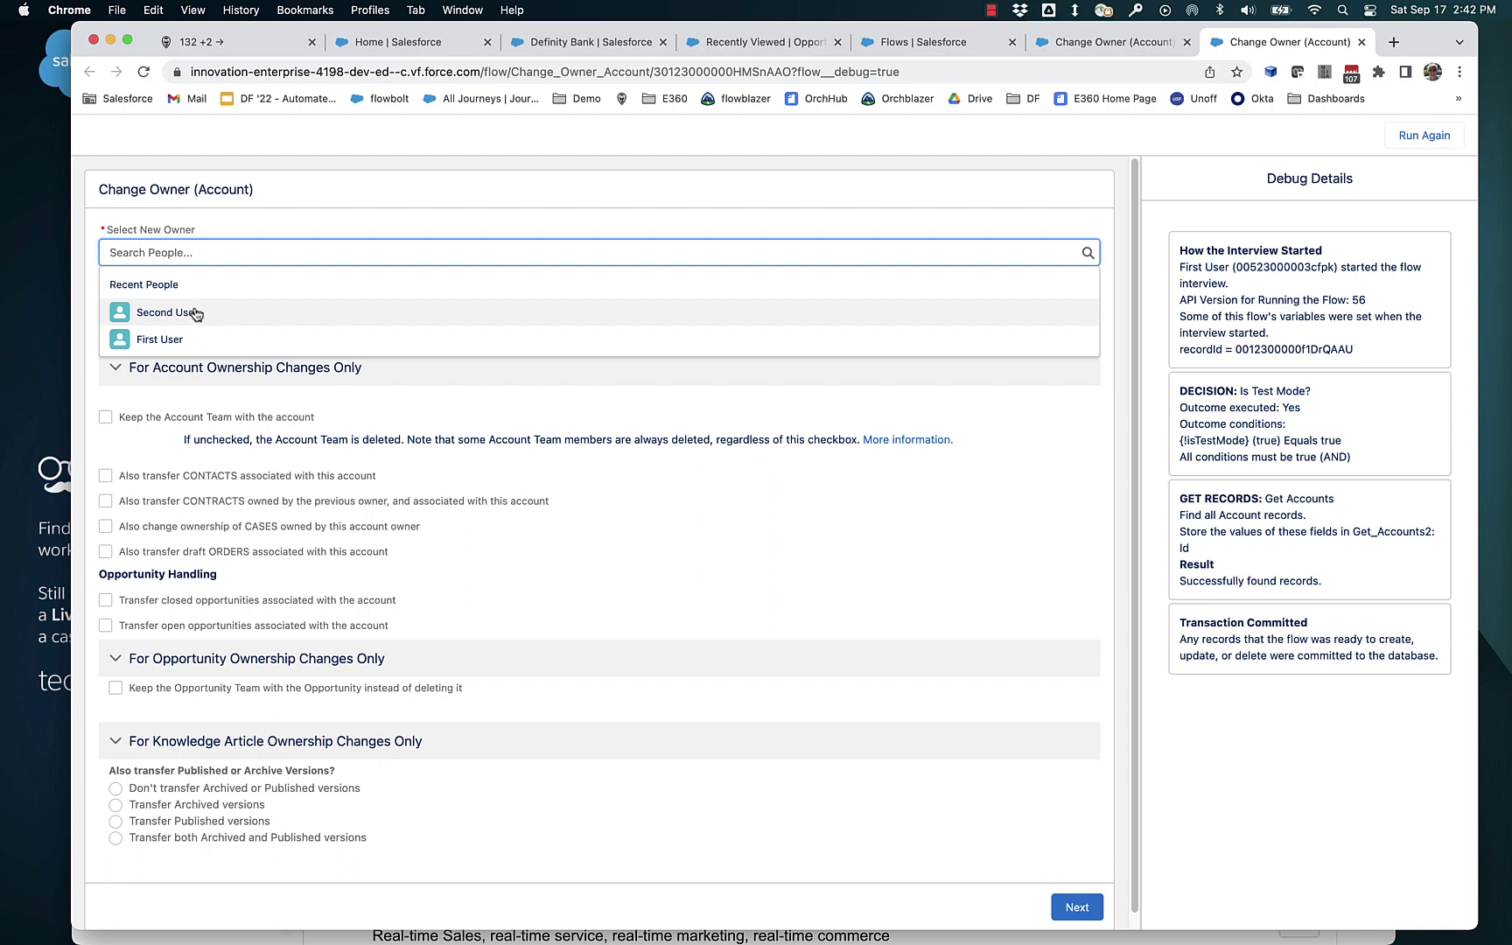
click(196, 338)
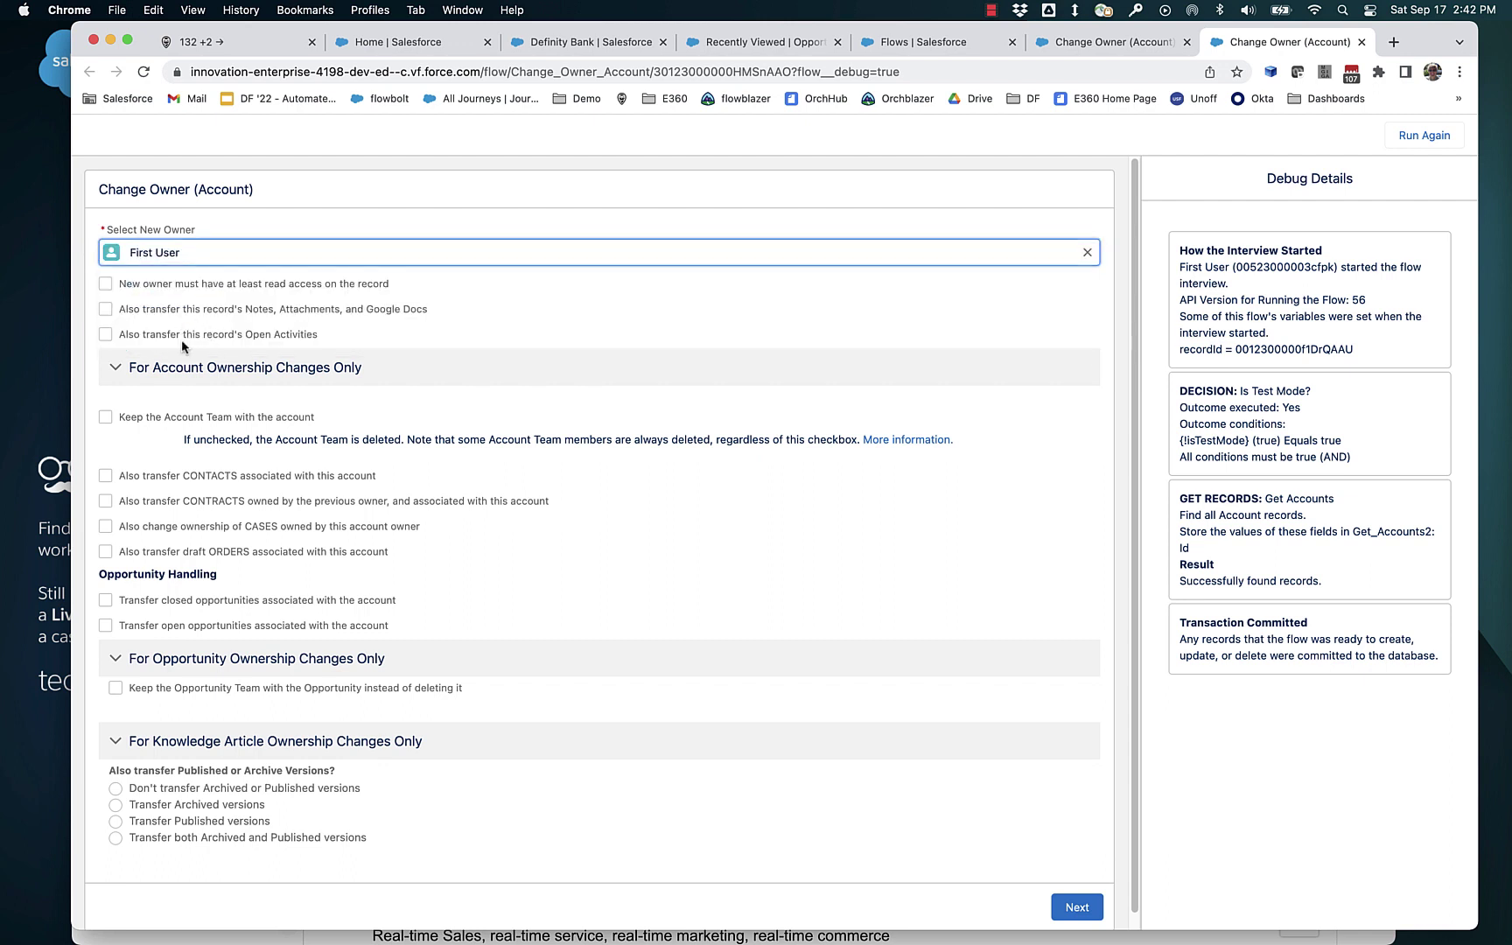
click(105, 624)
click(152, 672)
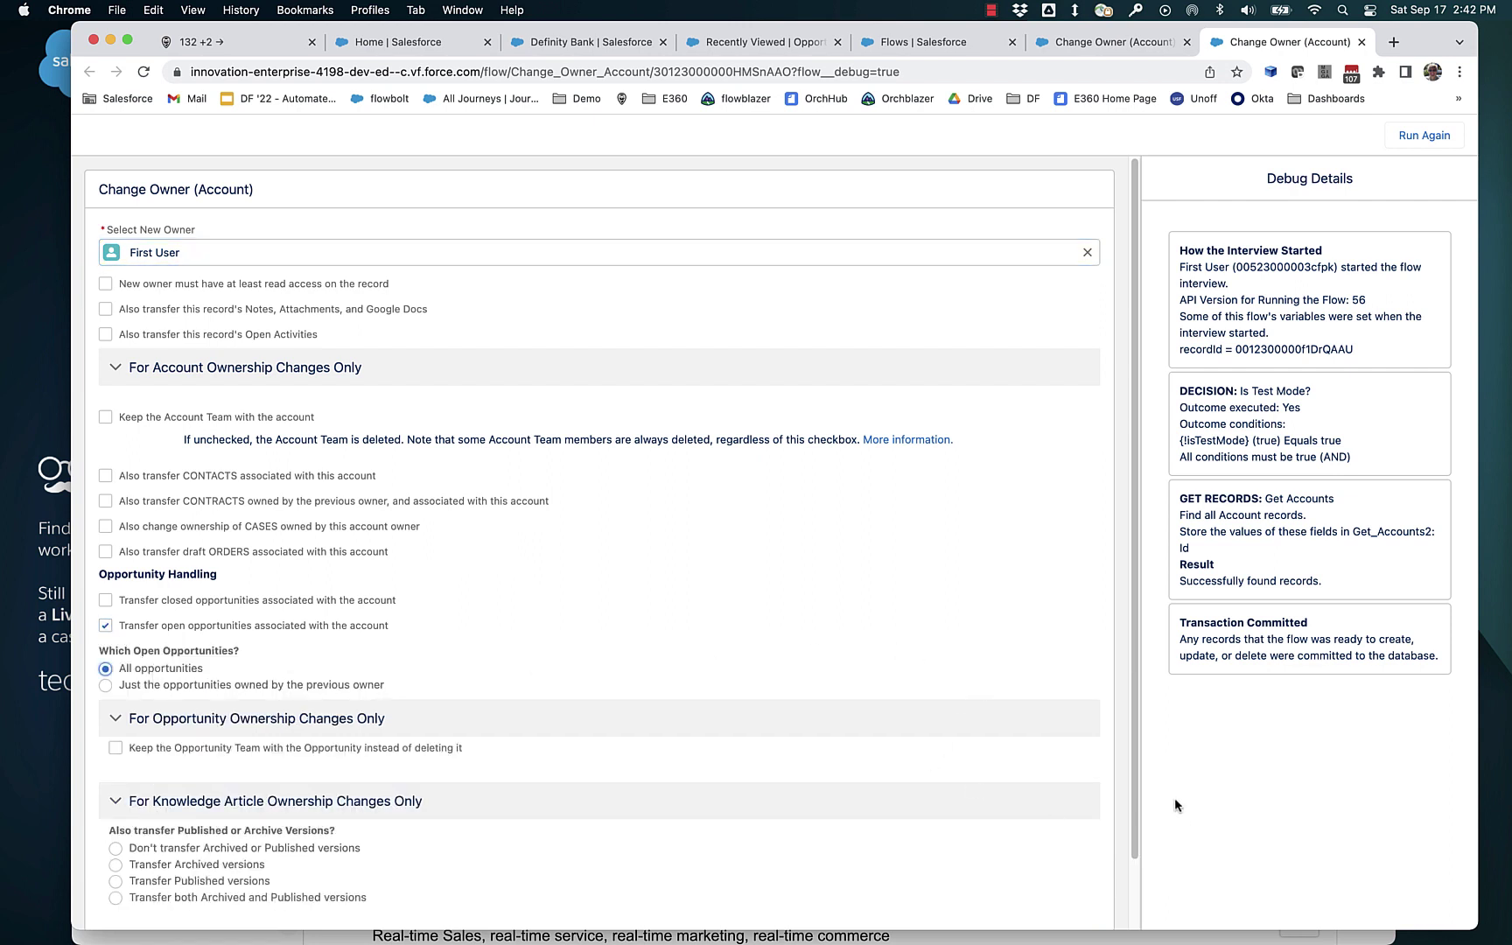
drag(1411, 35, 1419, 35)
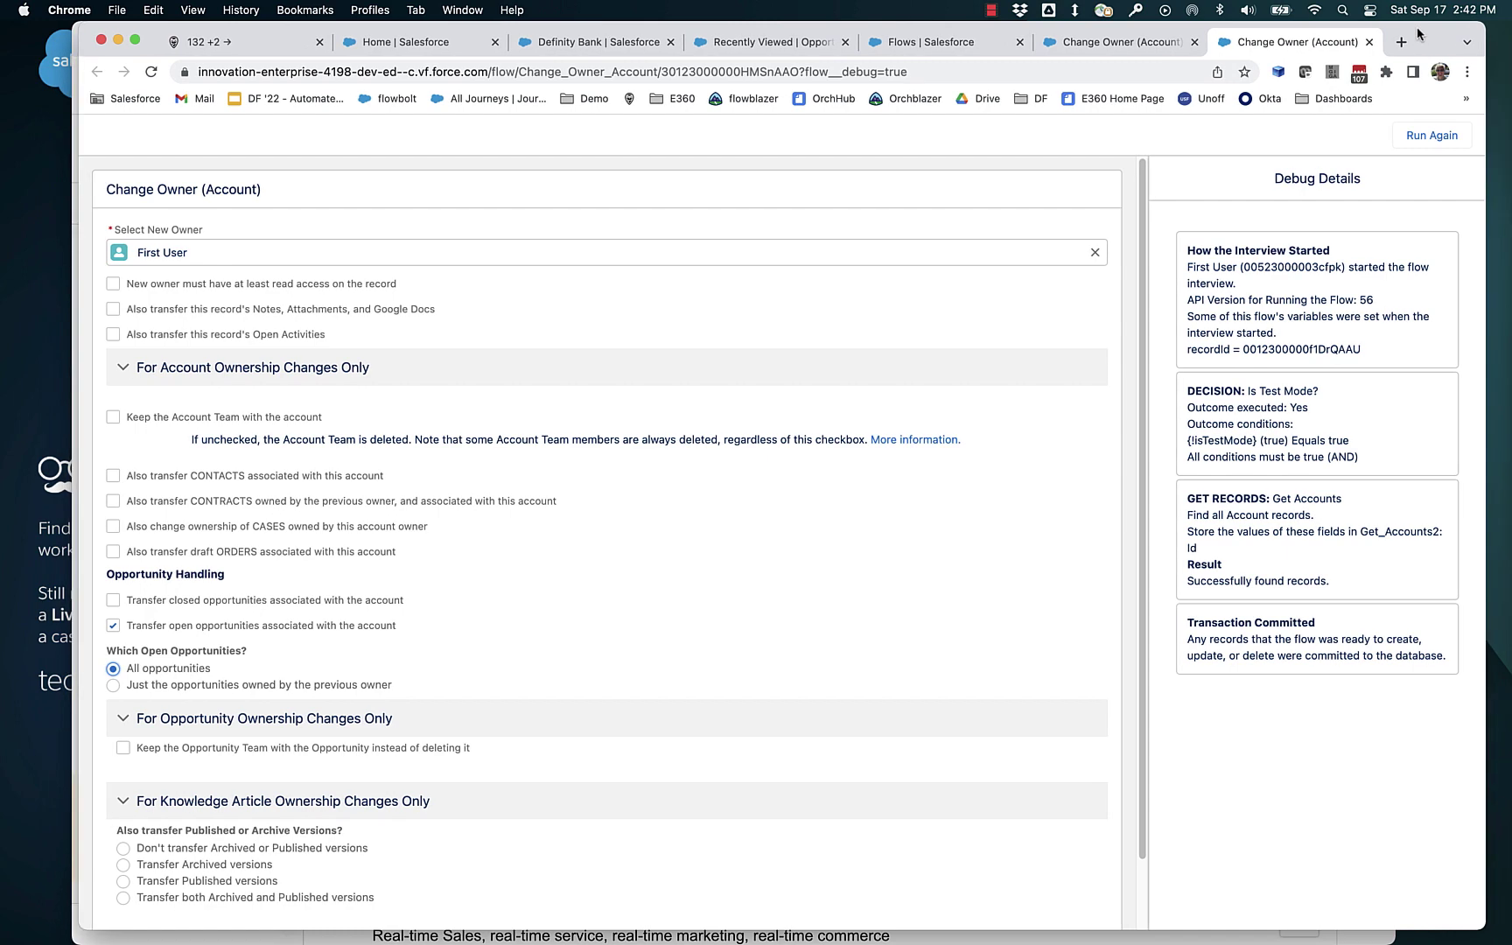
scroll(1129, 612, down, 2)
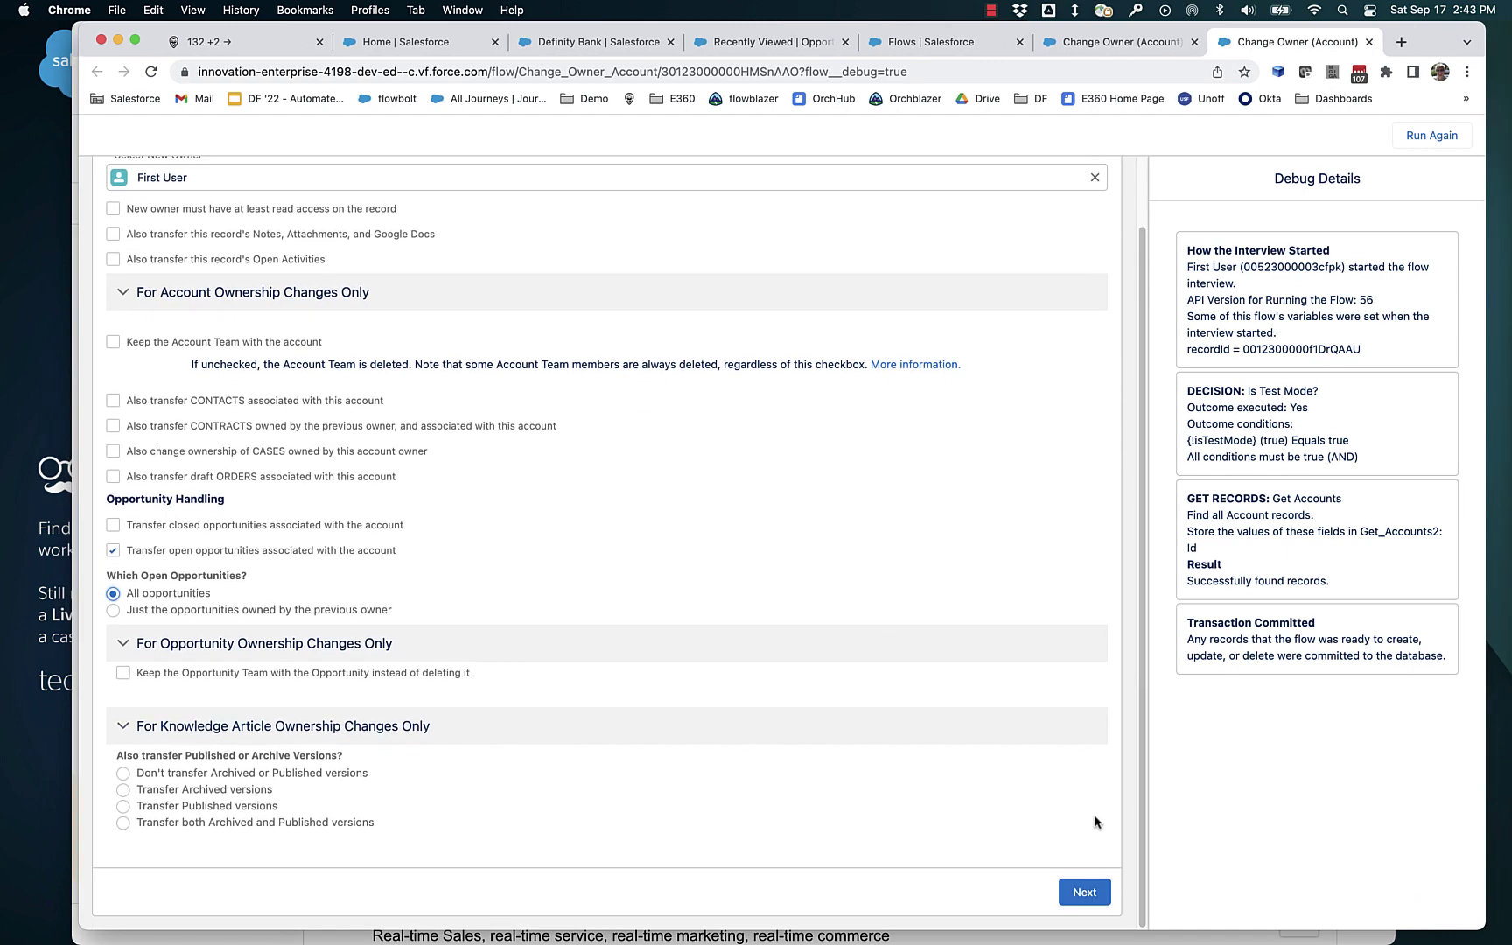
click(1084, 892)
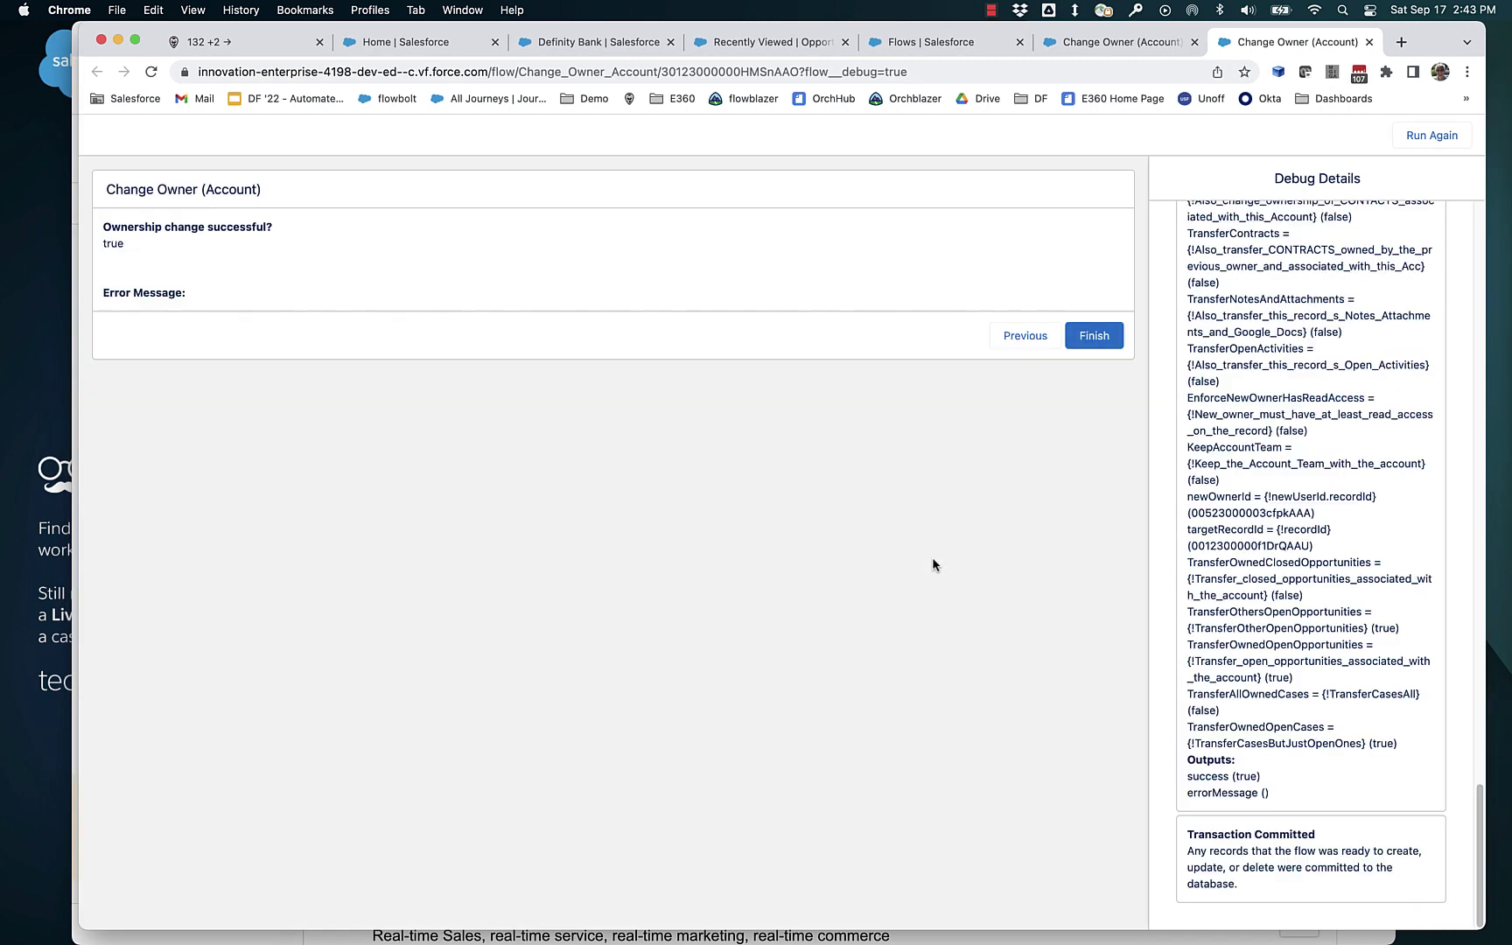
Refresh Definity Bank and the Recently Viewed opportunities list, compare the owners after the all-opportunities transfer, and return to the debug flow
click(582, 46)
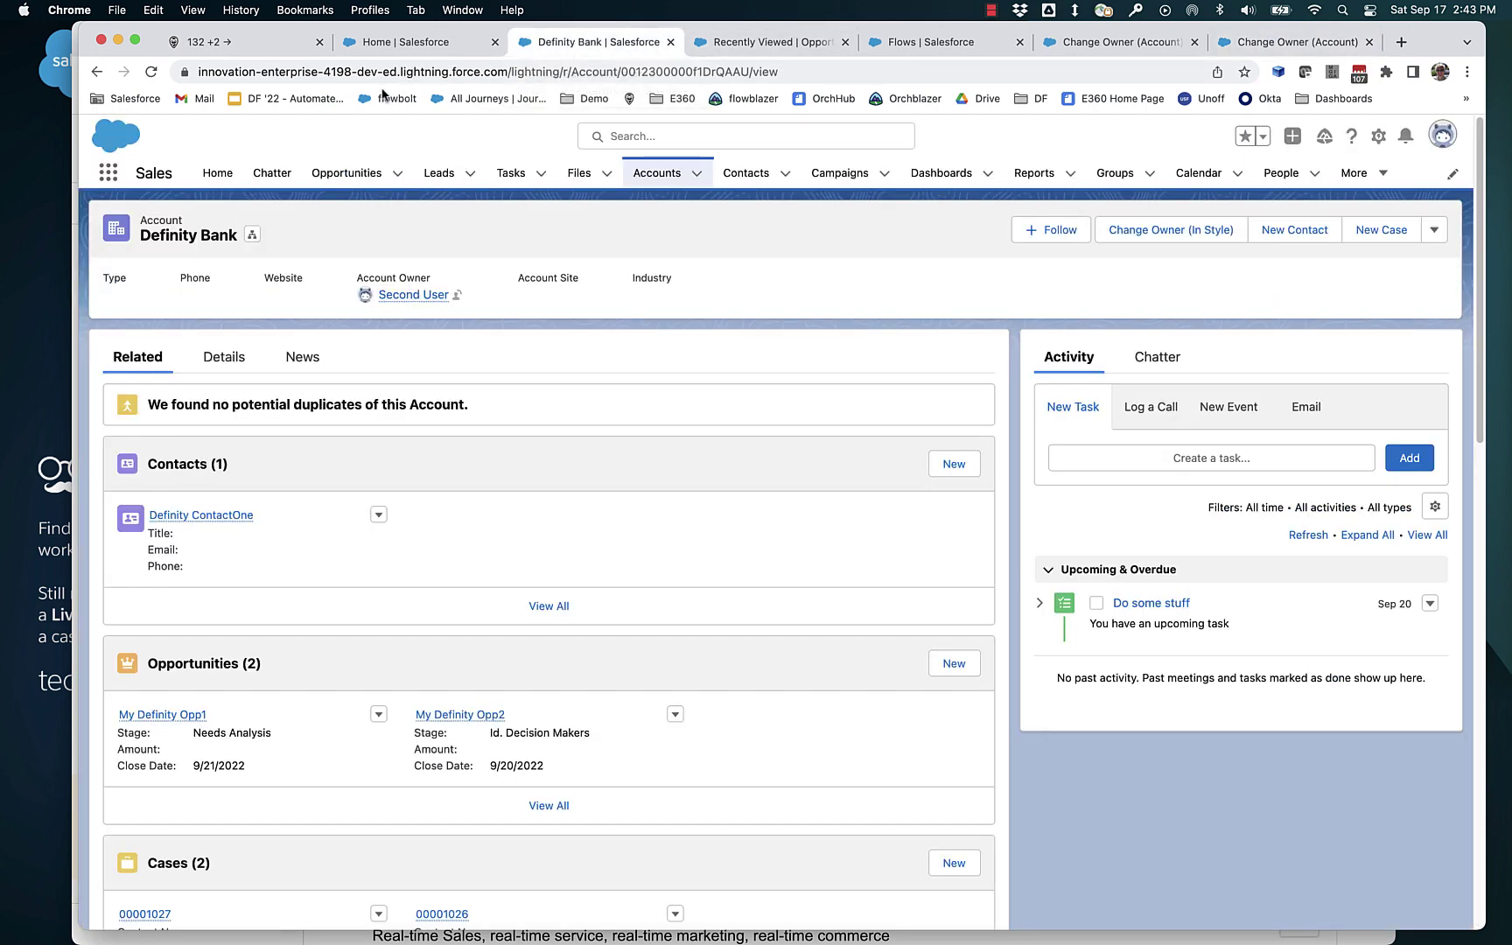
click(157, 77)
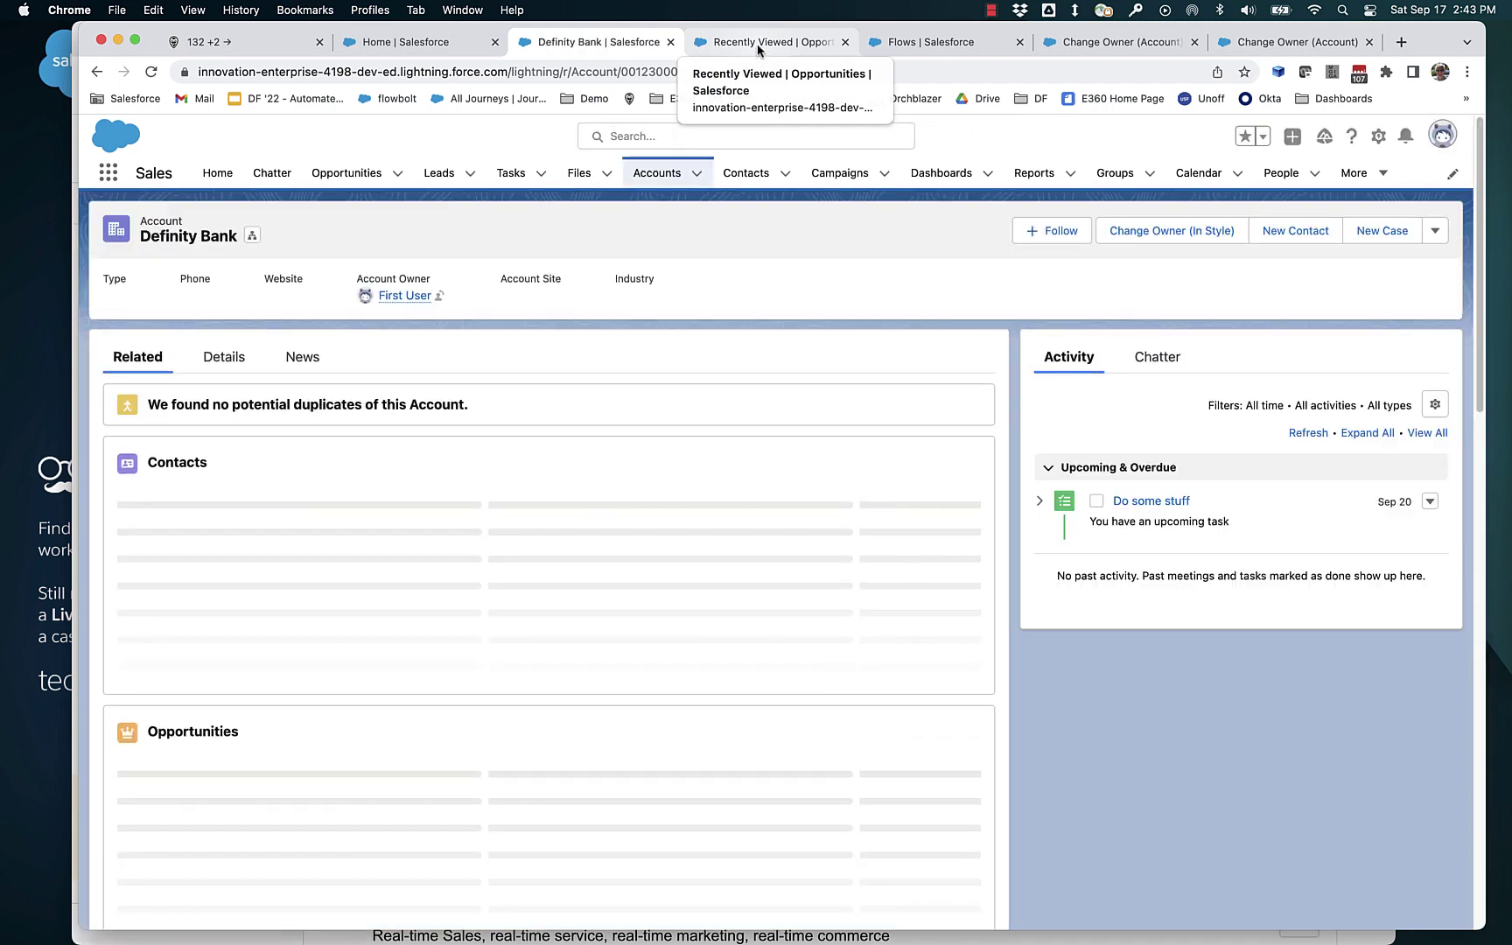
click(757, 46)
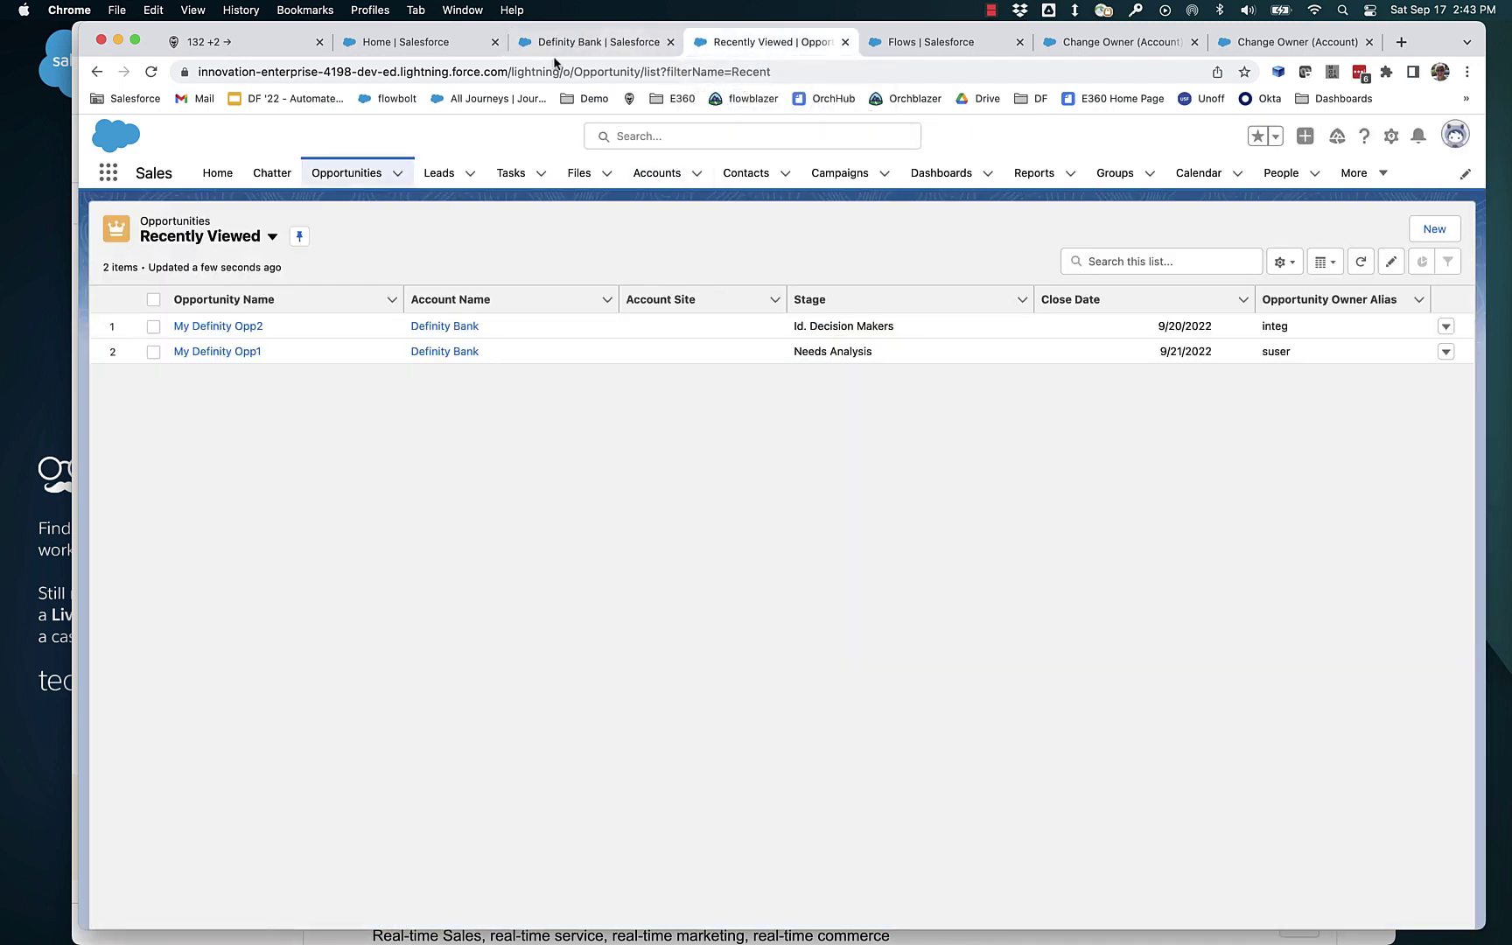
click(150, 71)
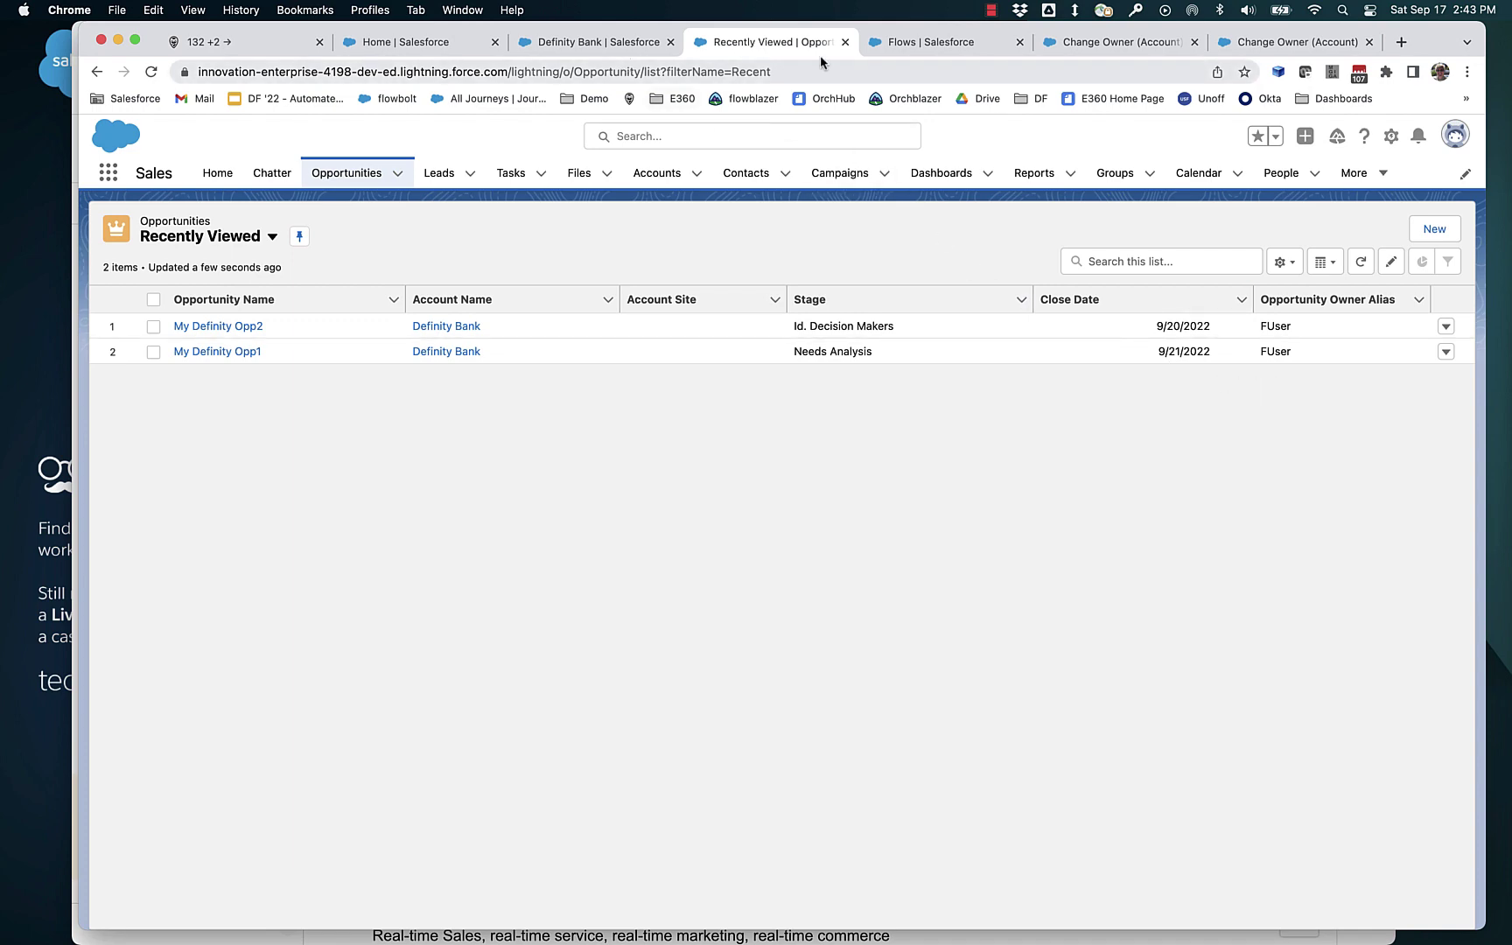
click(1146, 44)
click(1225, 49)
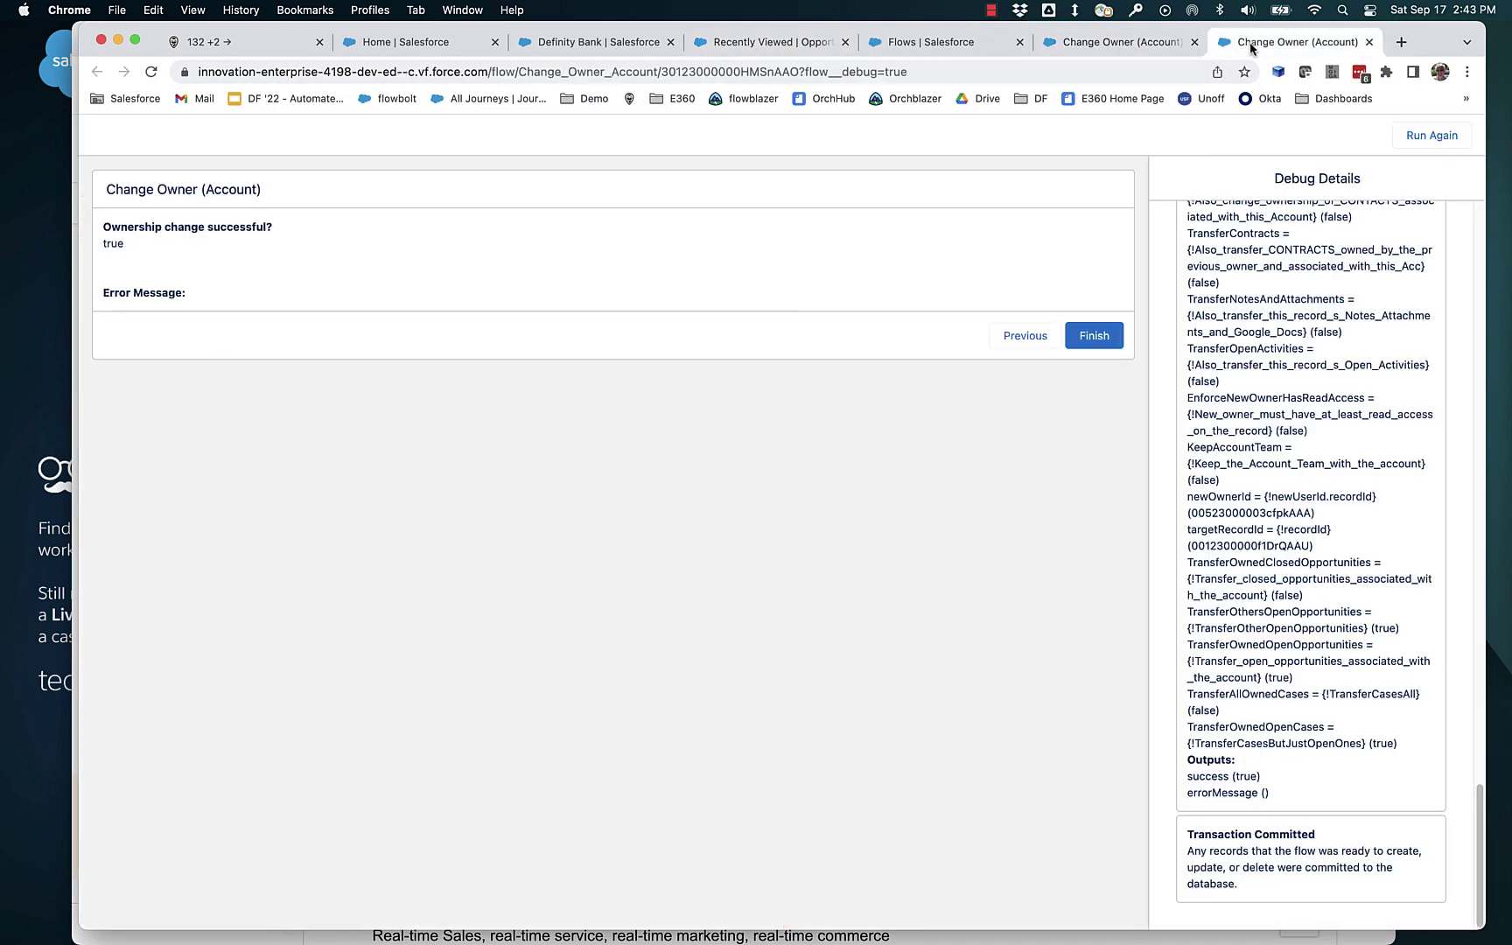
click(1125, 44)
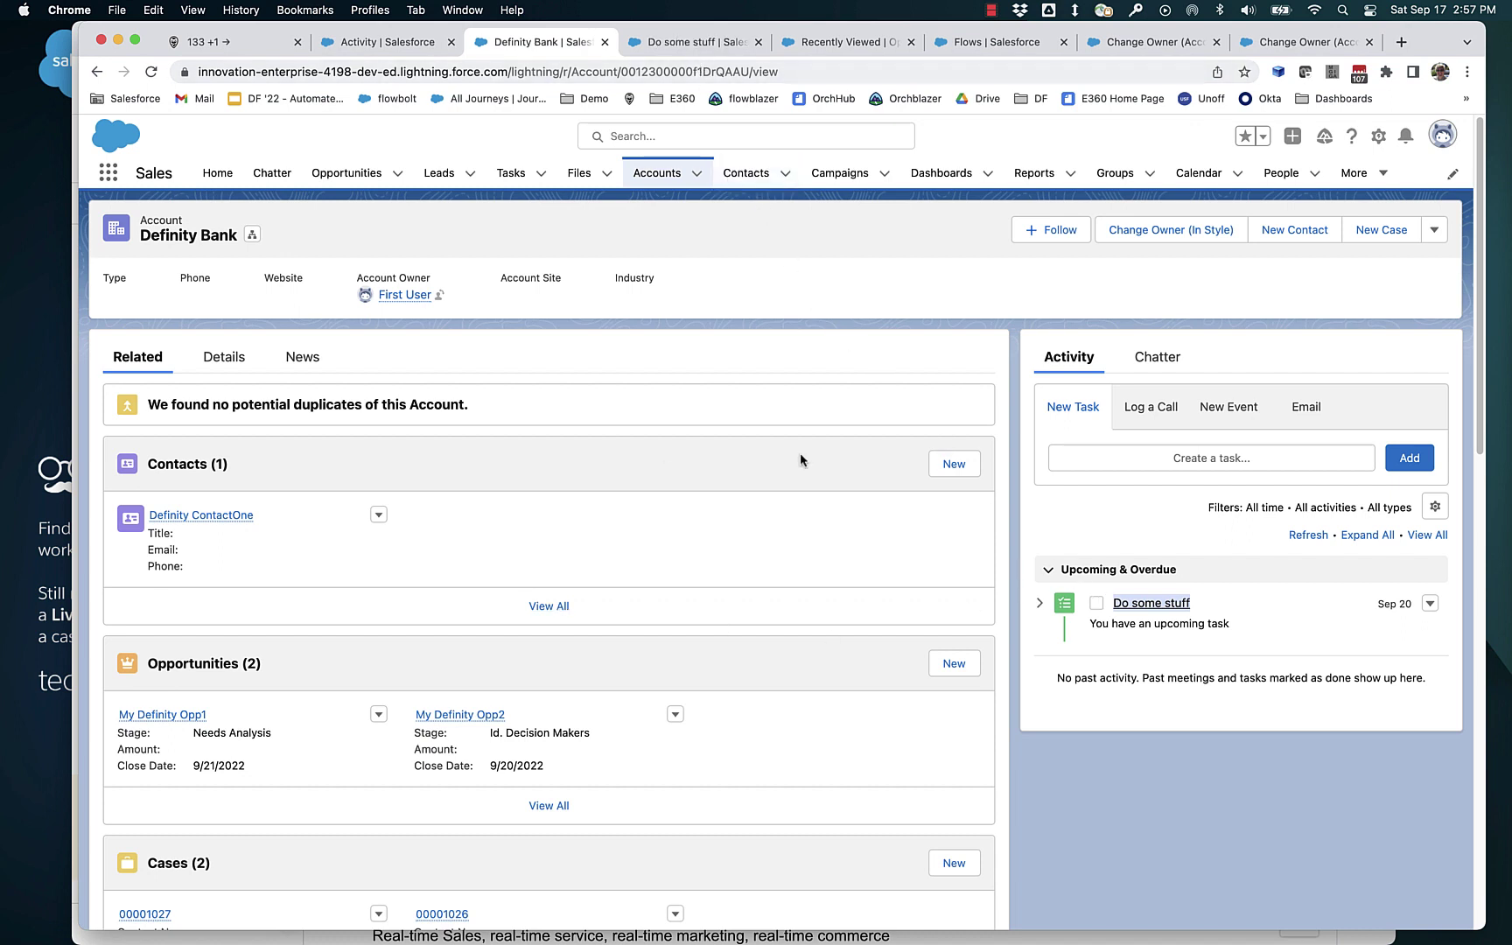
Check who the account's "Do some stuff" task is assigned to, and return to the Definity Bank record
click(696, 45)
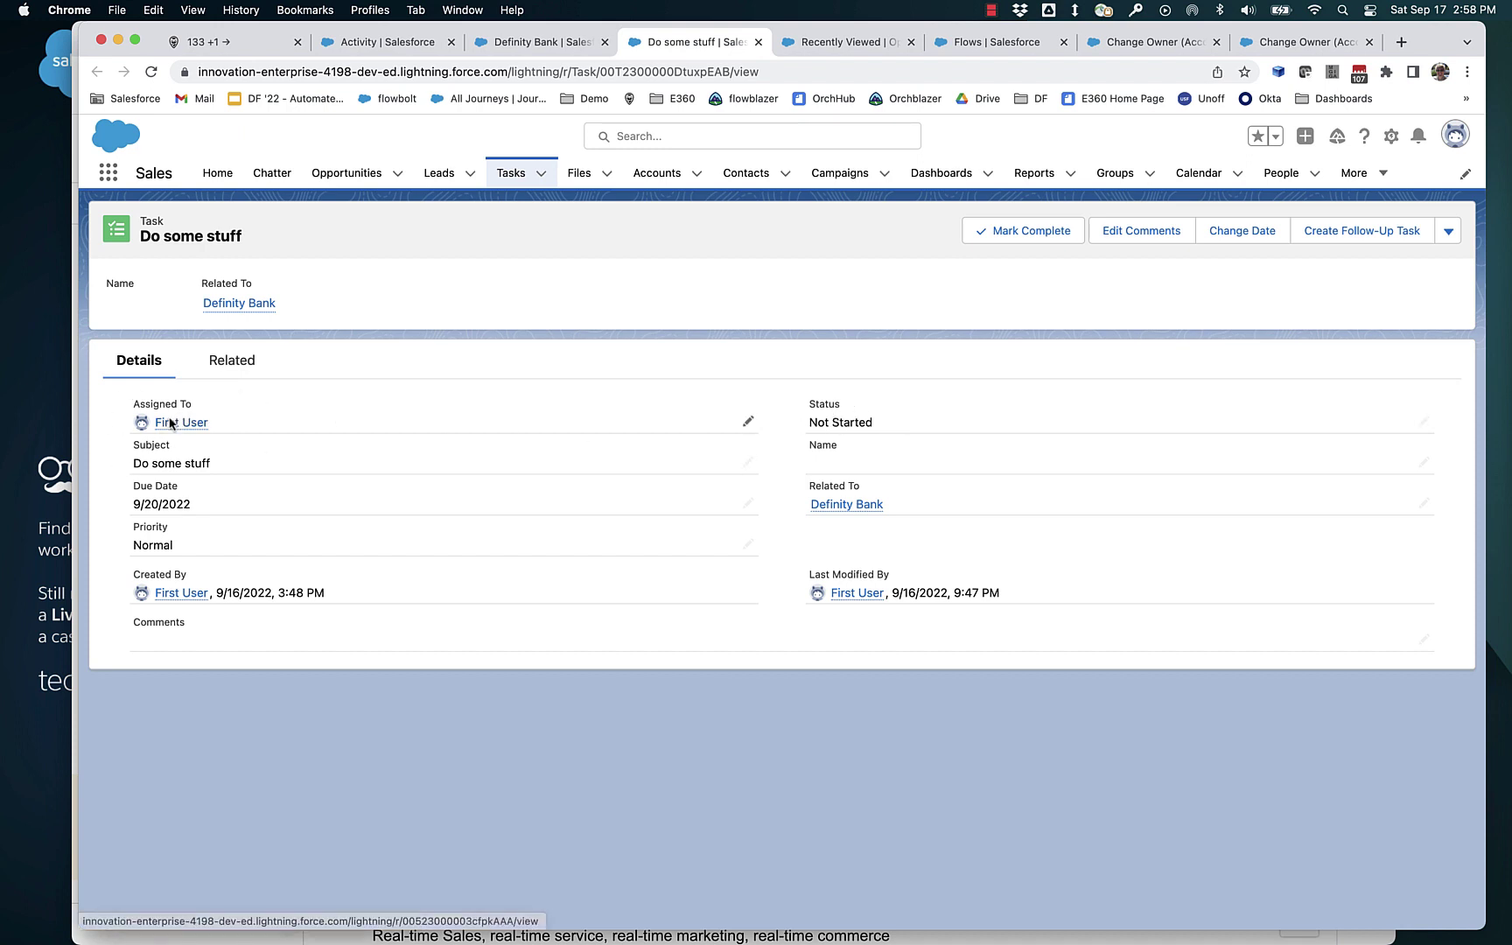
click(531, 43)
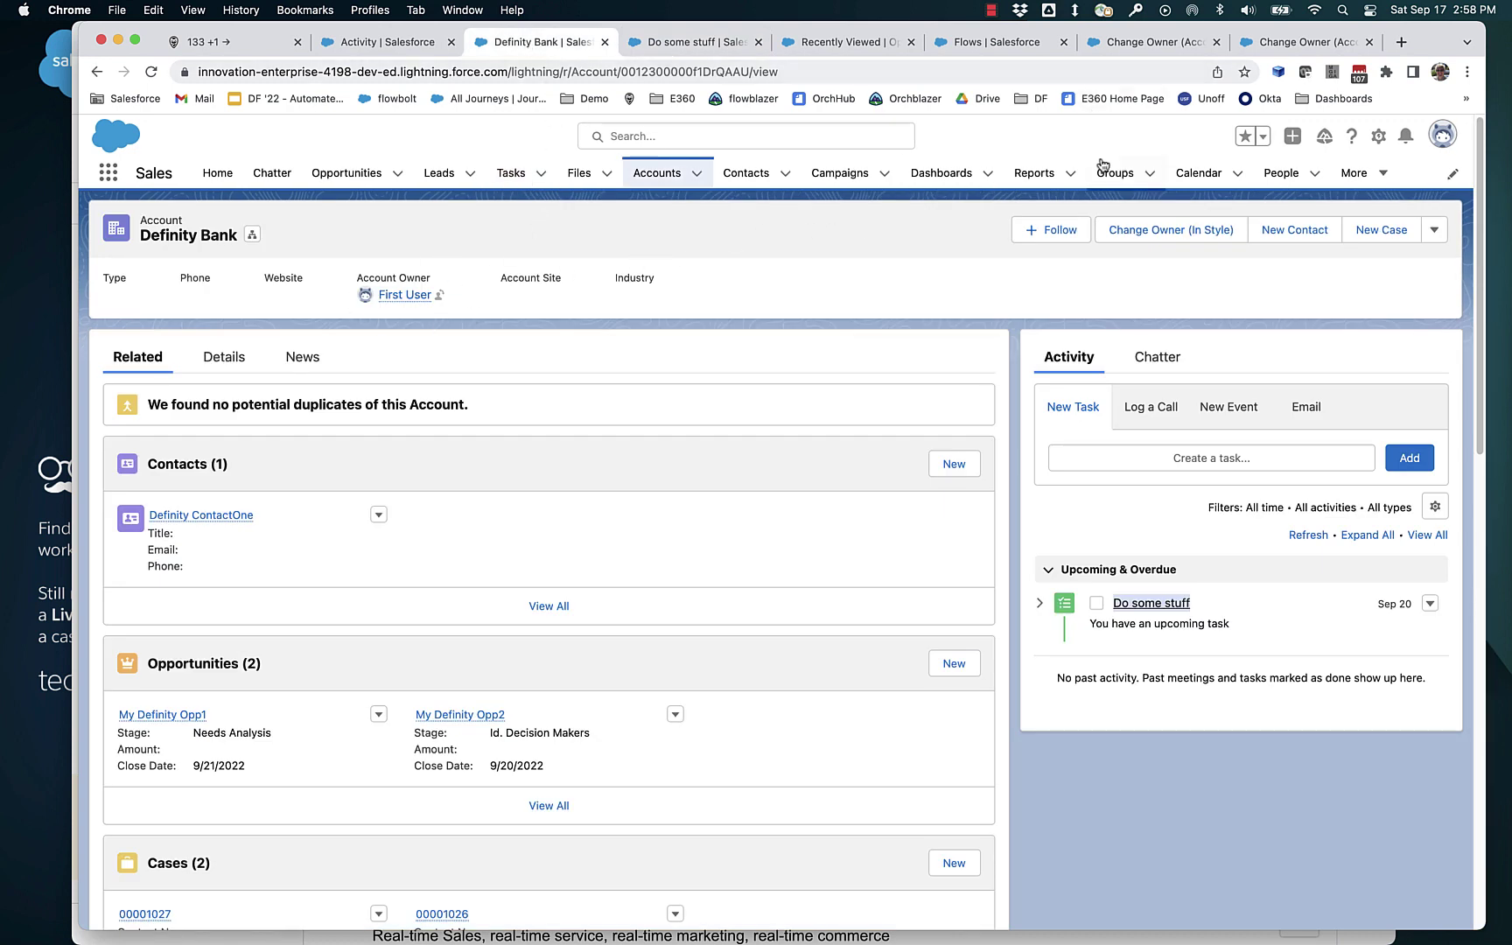
click(1183, 233)
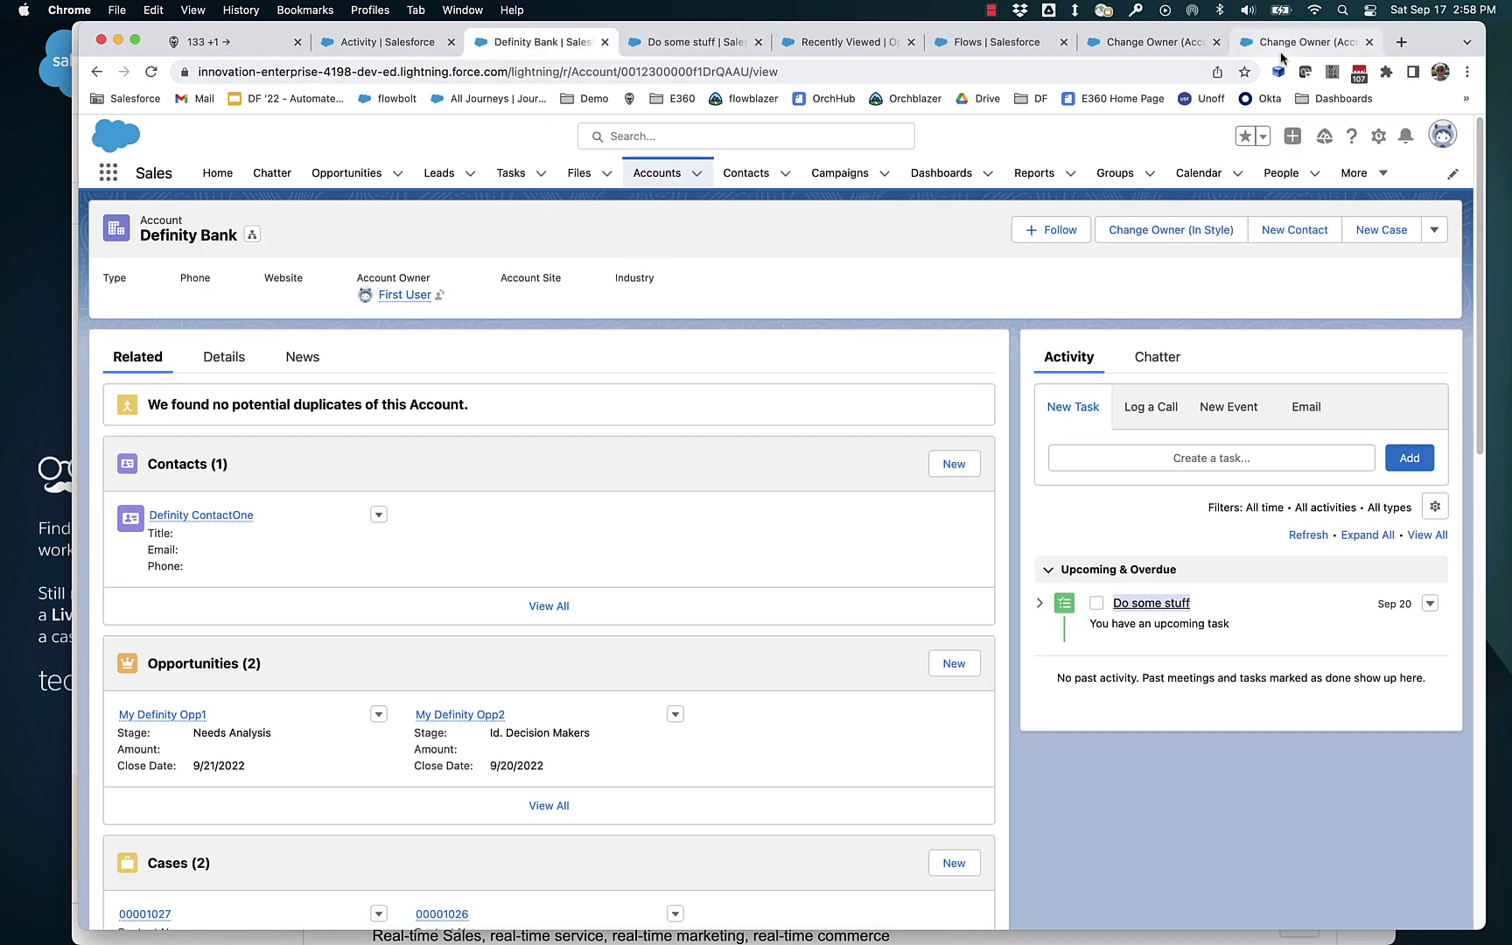
Run the Change Owner (Account) debug flow with Second User as new owner, also transferring the record's open activities
click(596, 252)
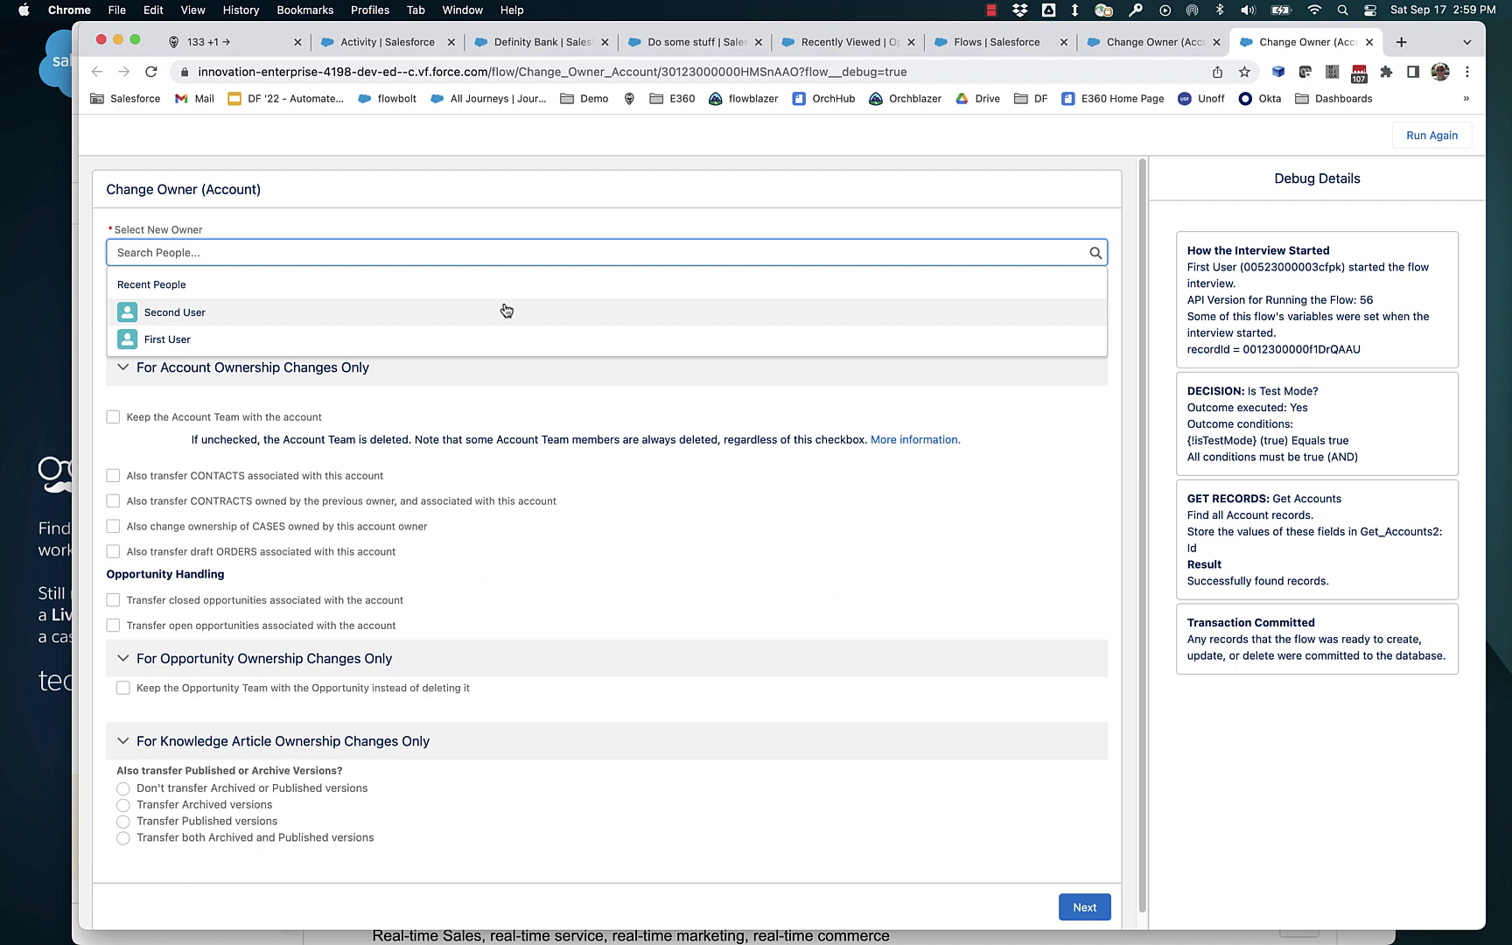
click(506, 311)
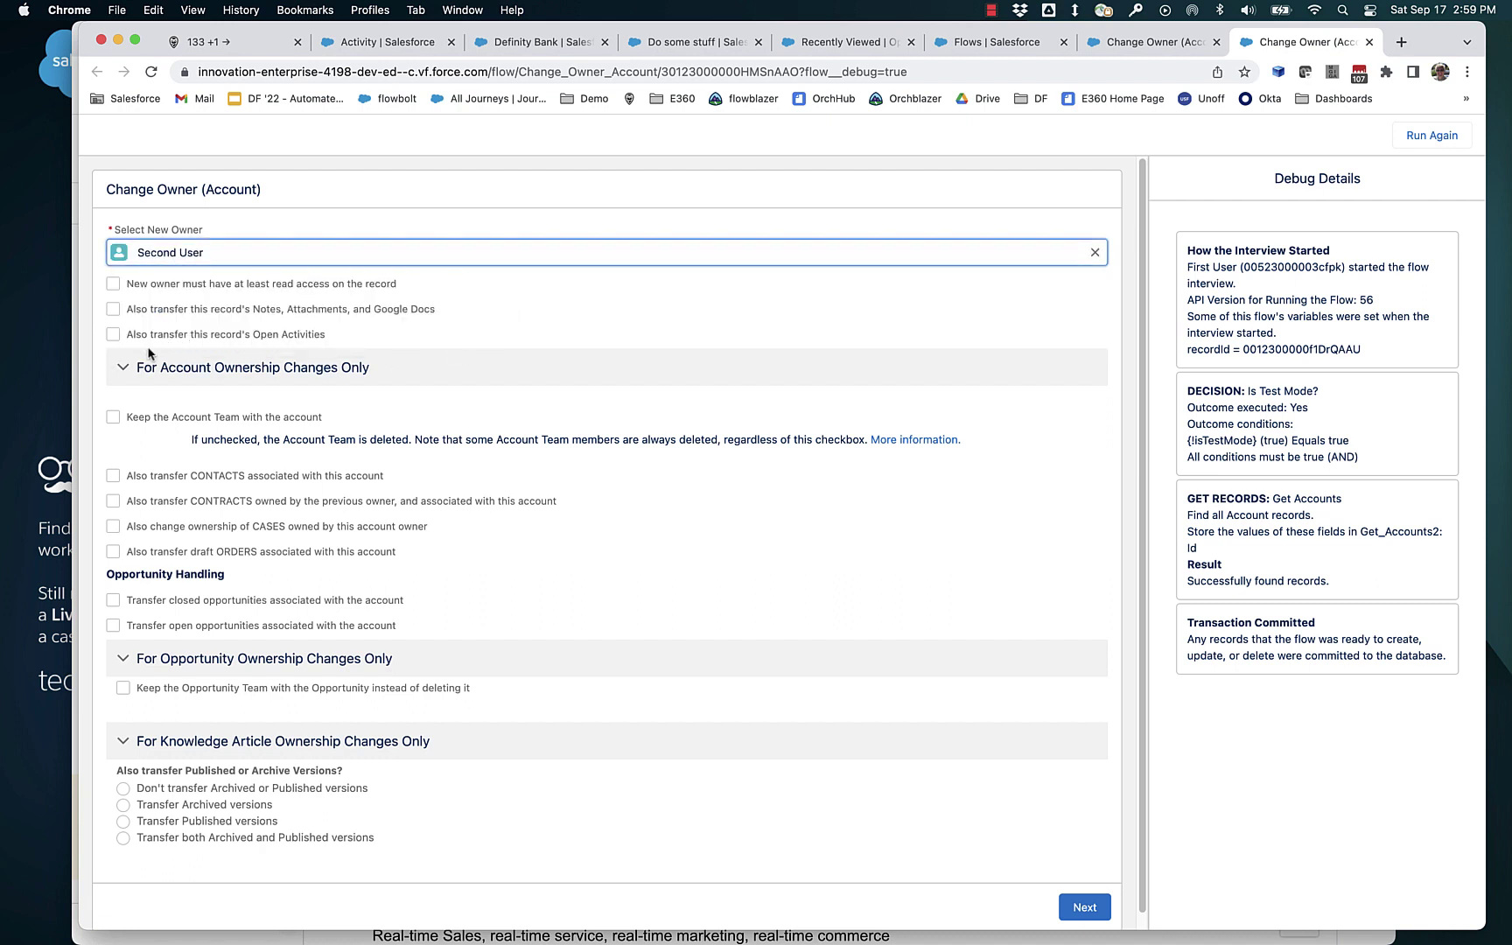
click(114, 335)
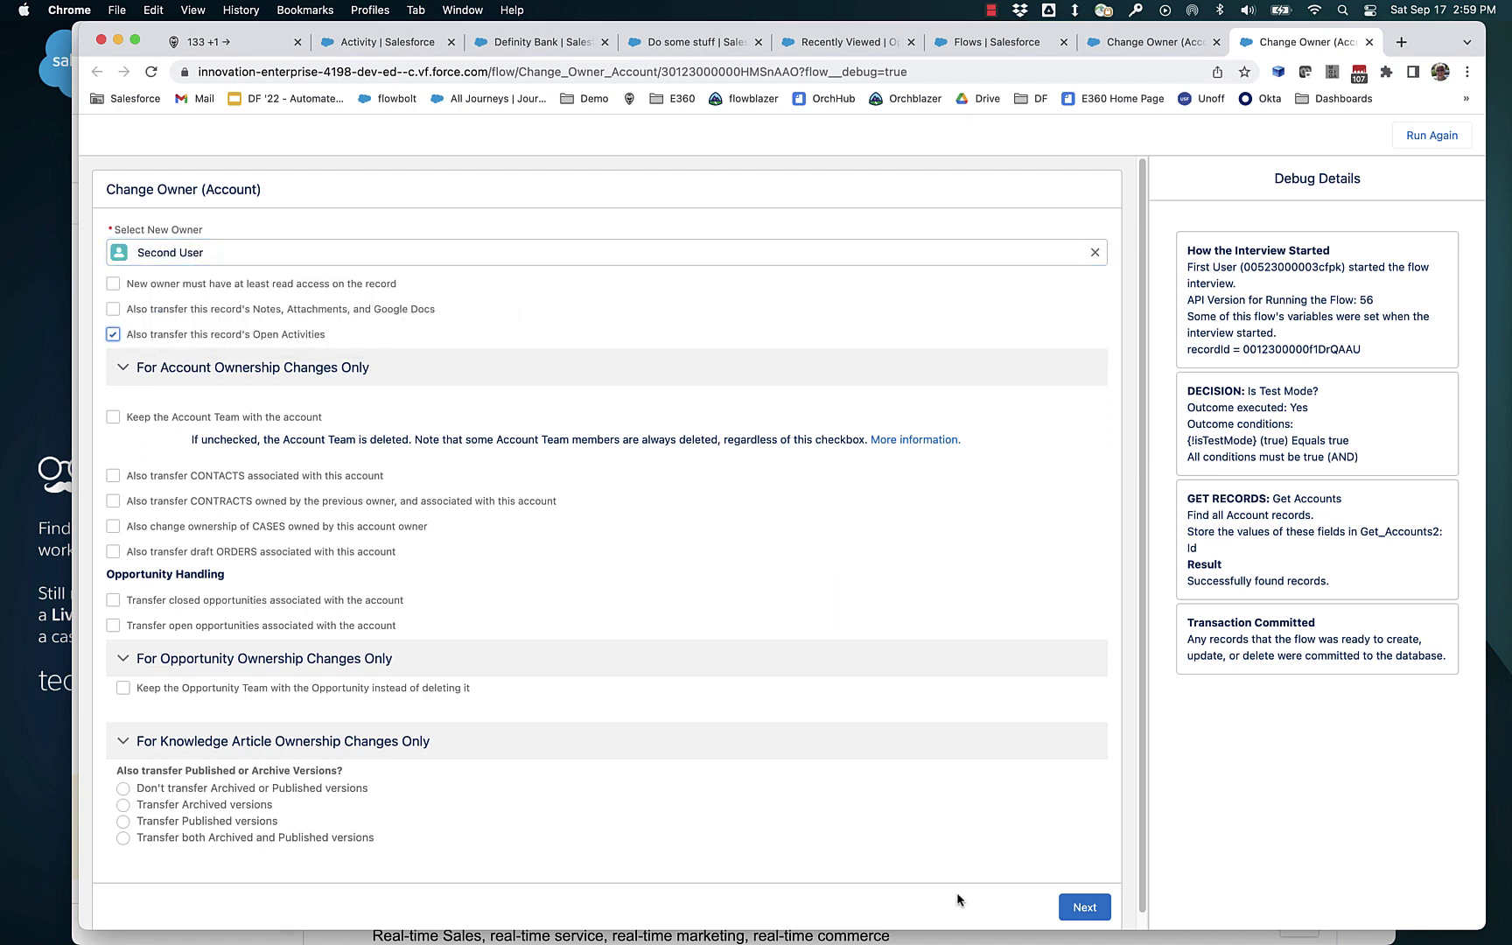
click(1080, 906)
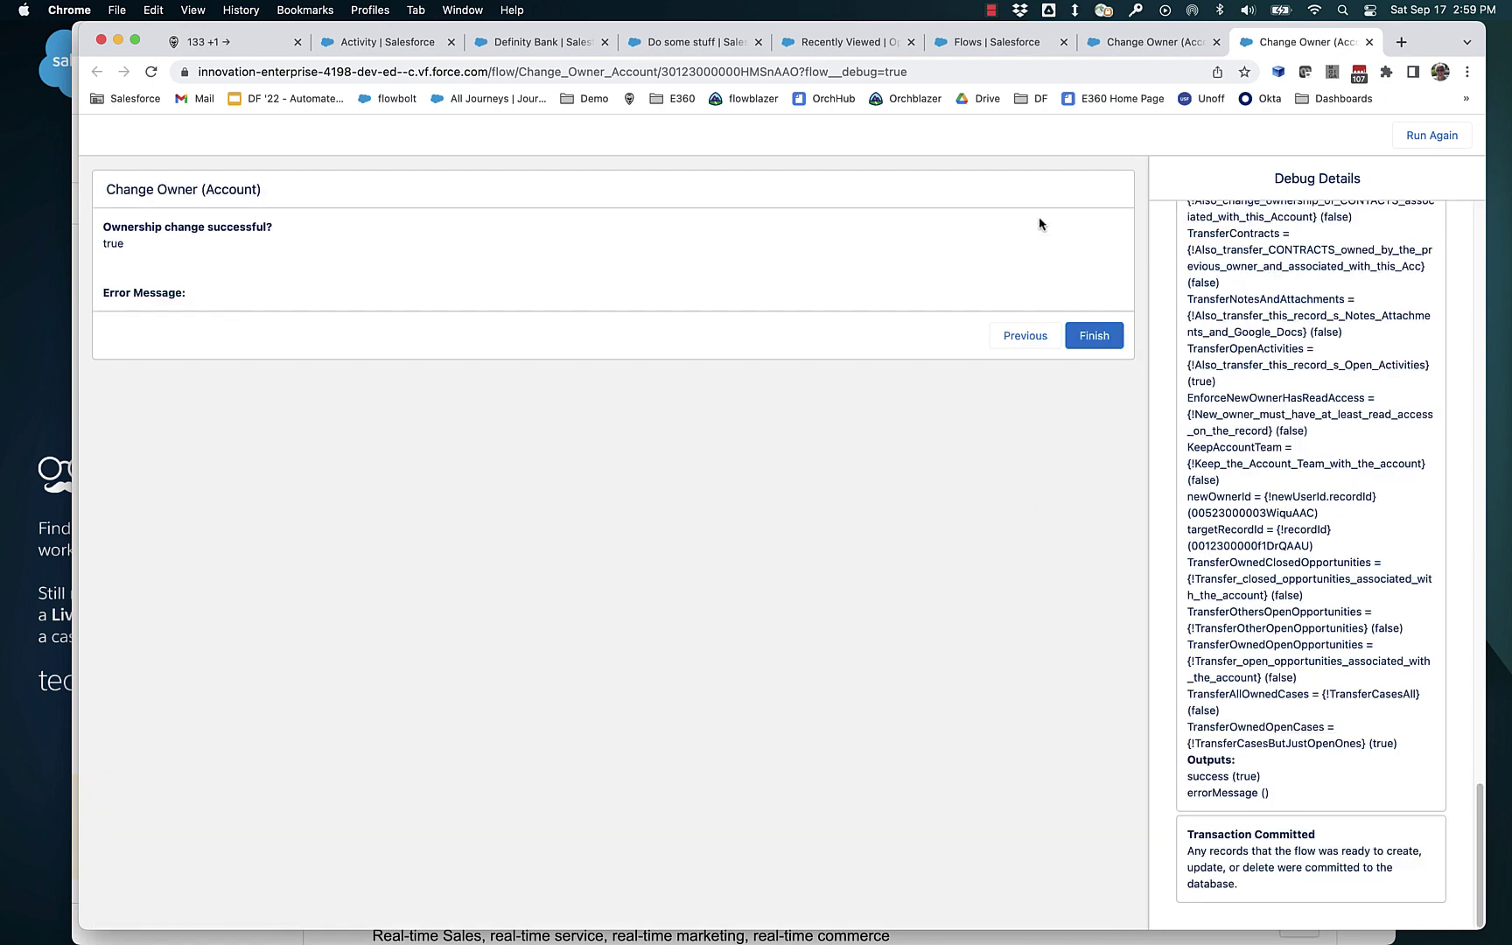
Refresh Definity Bank and its "Do some stuff" task, and compare the account owner with the task assignee after the open-activities transfer
click(536, 42)
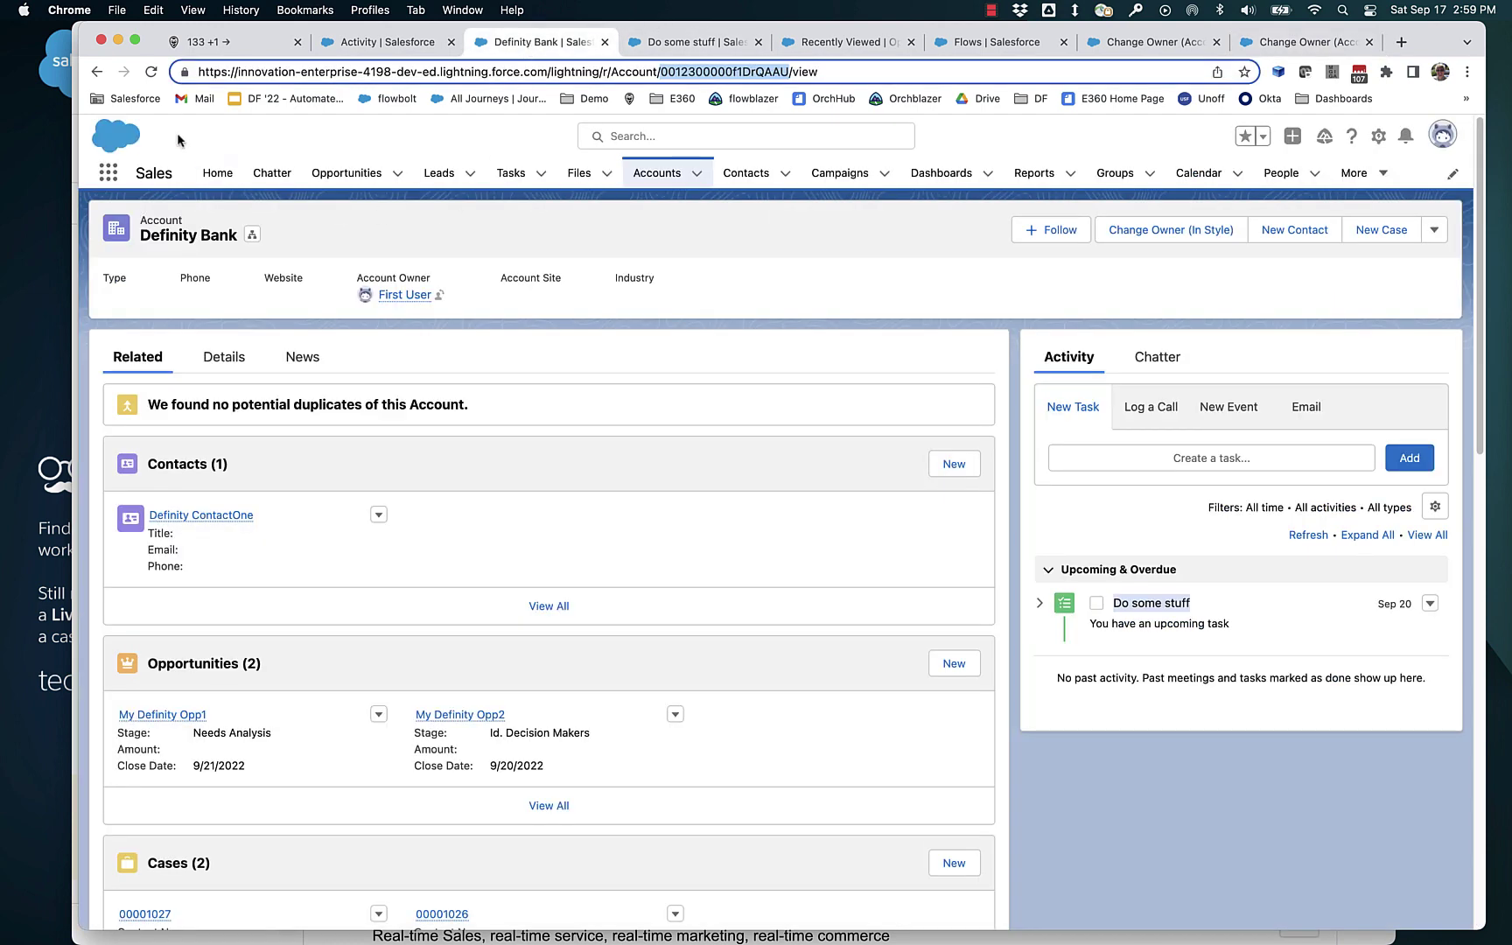
click(150, 71)
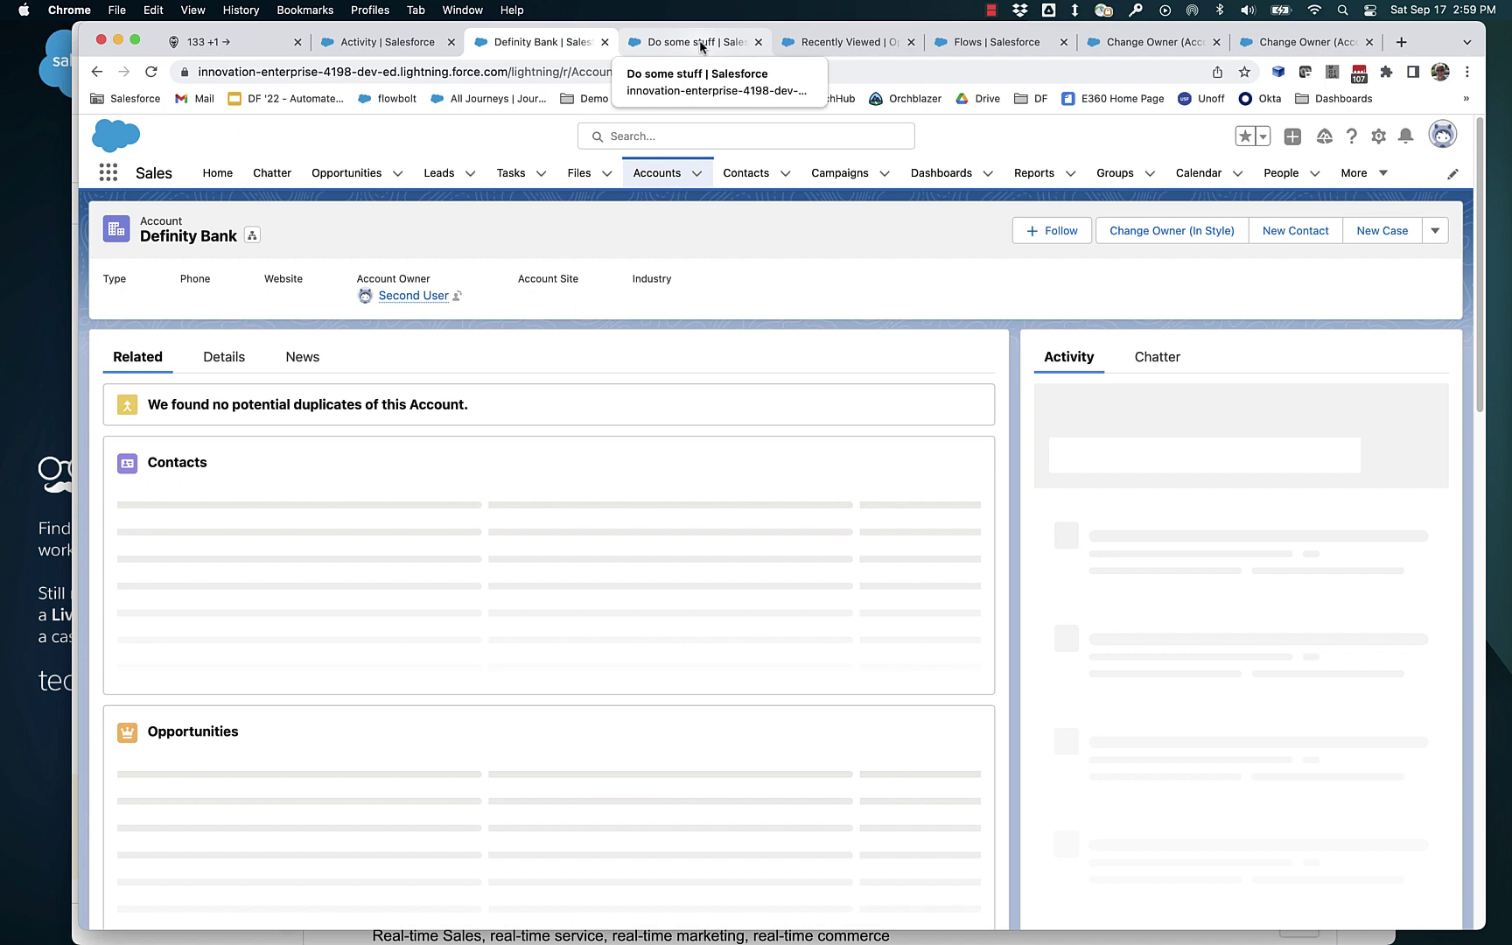
click(698, 44)
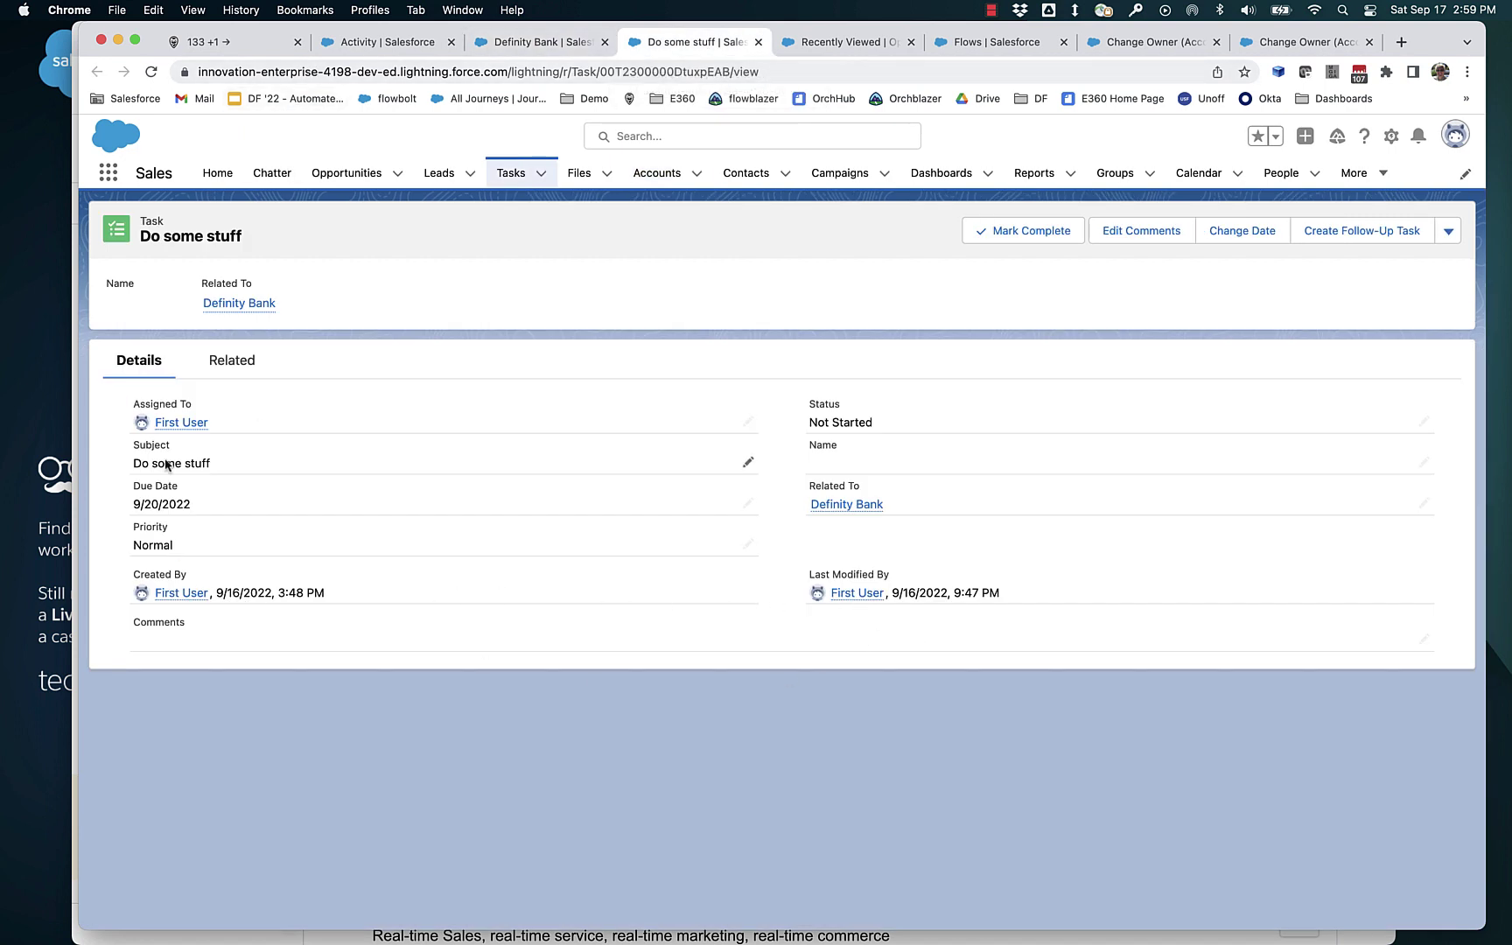
click(153, 74)
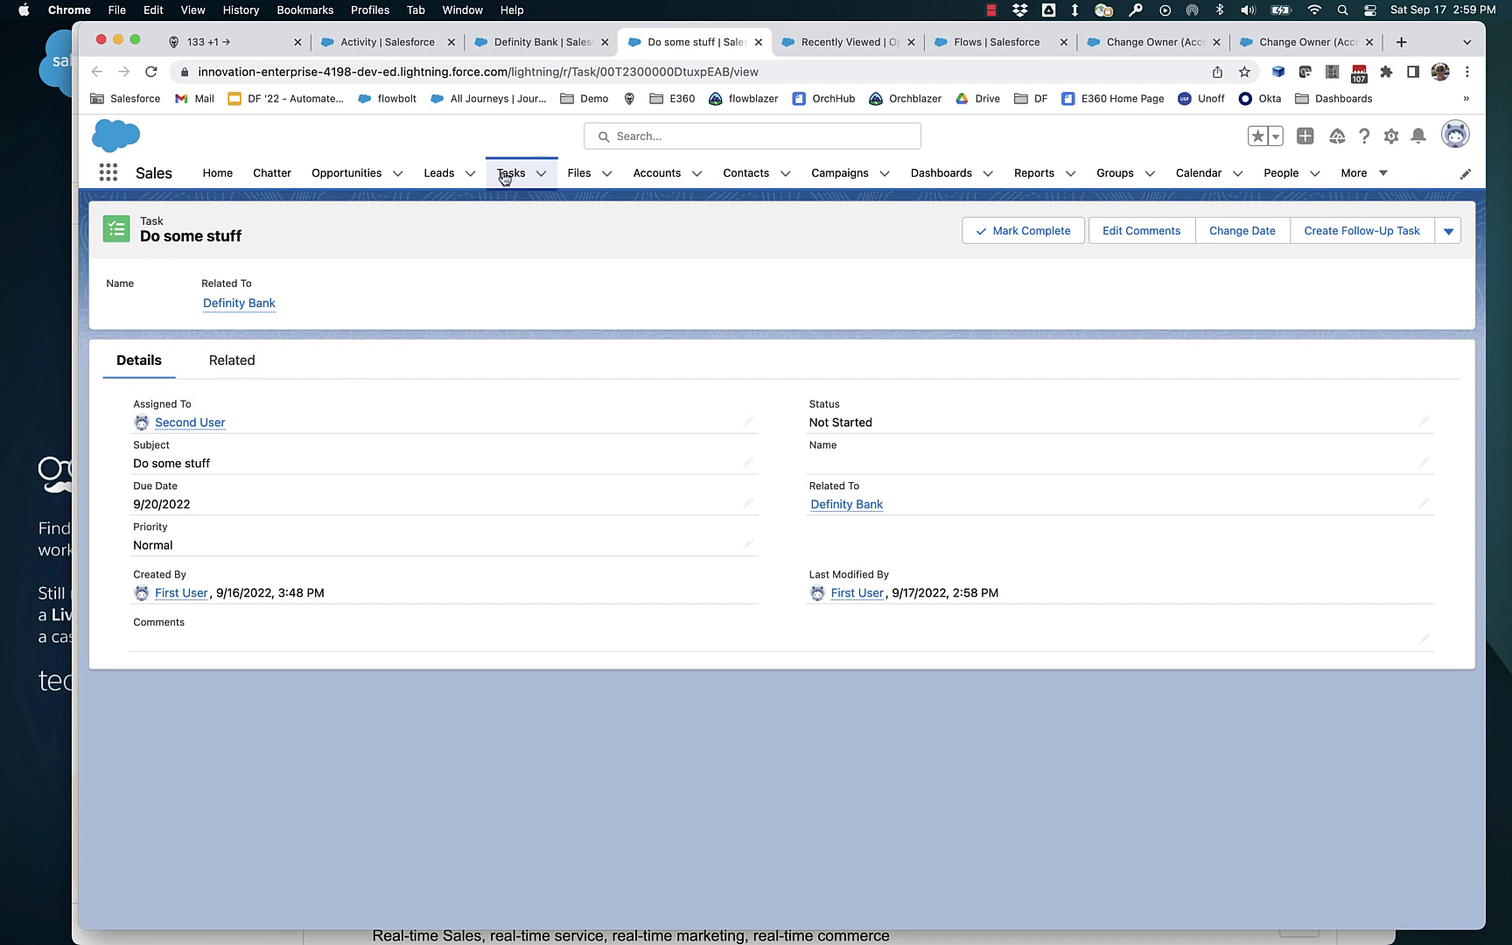
Rerun the Change Owner (Account) debug flow with First User as new owner, leaving the open activities transfer unselected
click(1260, 44)
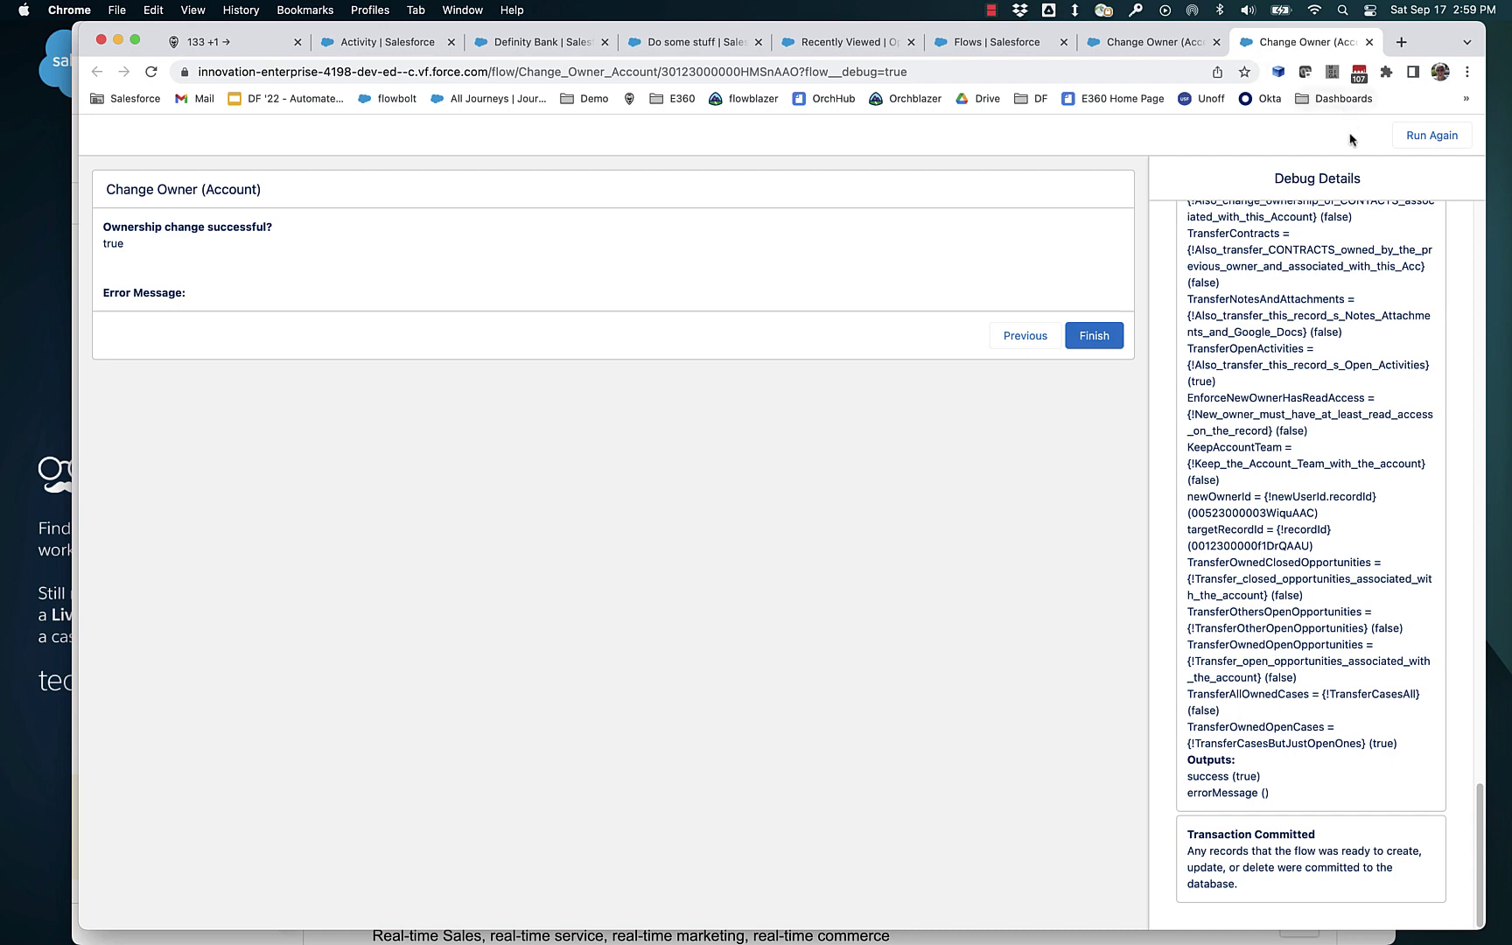
click(1418, 137)
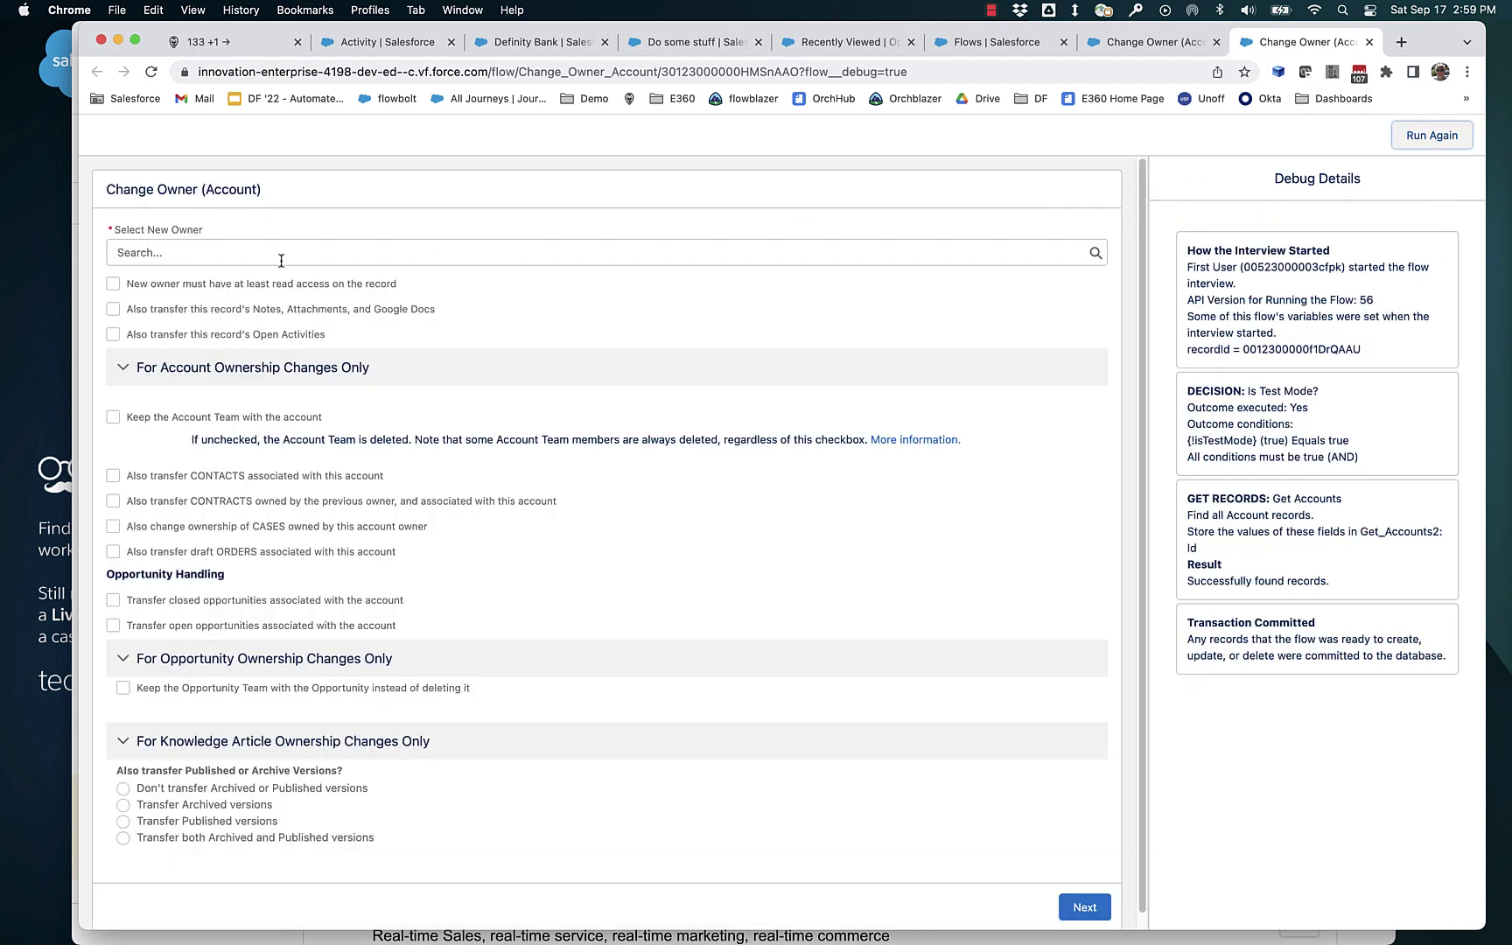
click(281, 260)
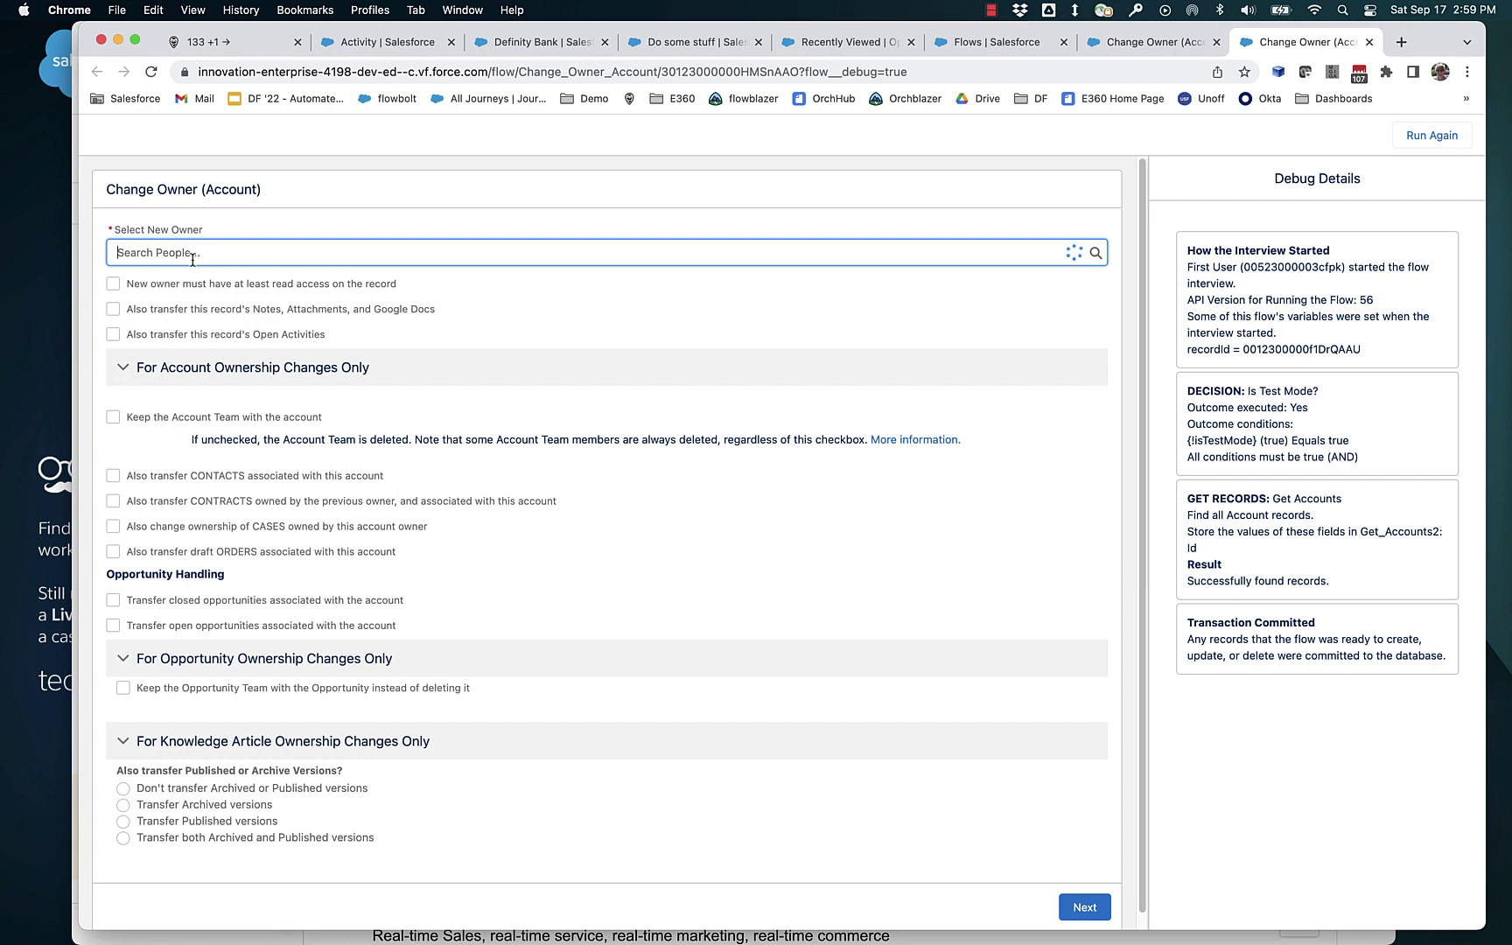
text(fir)
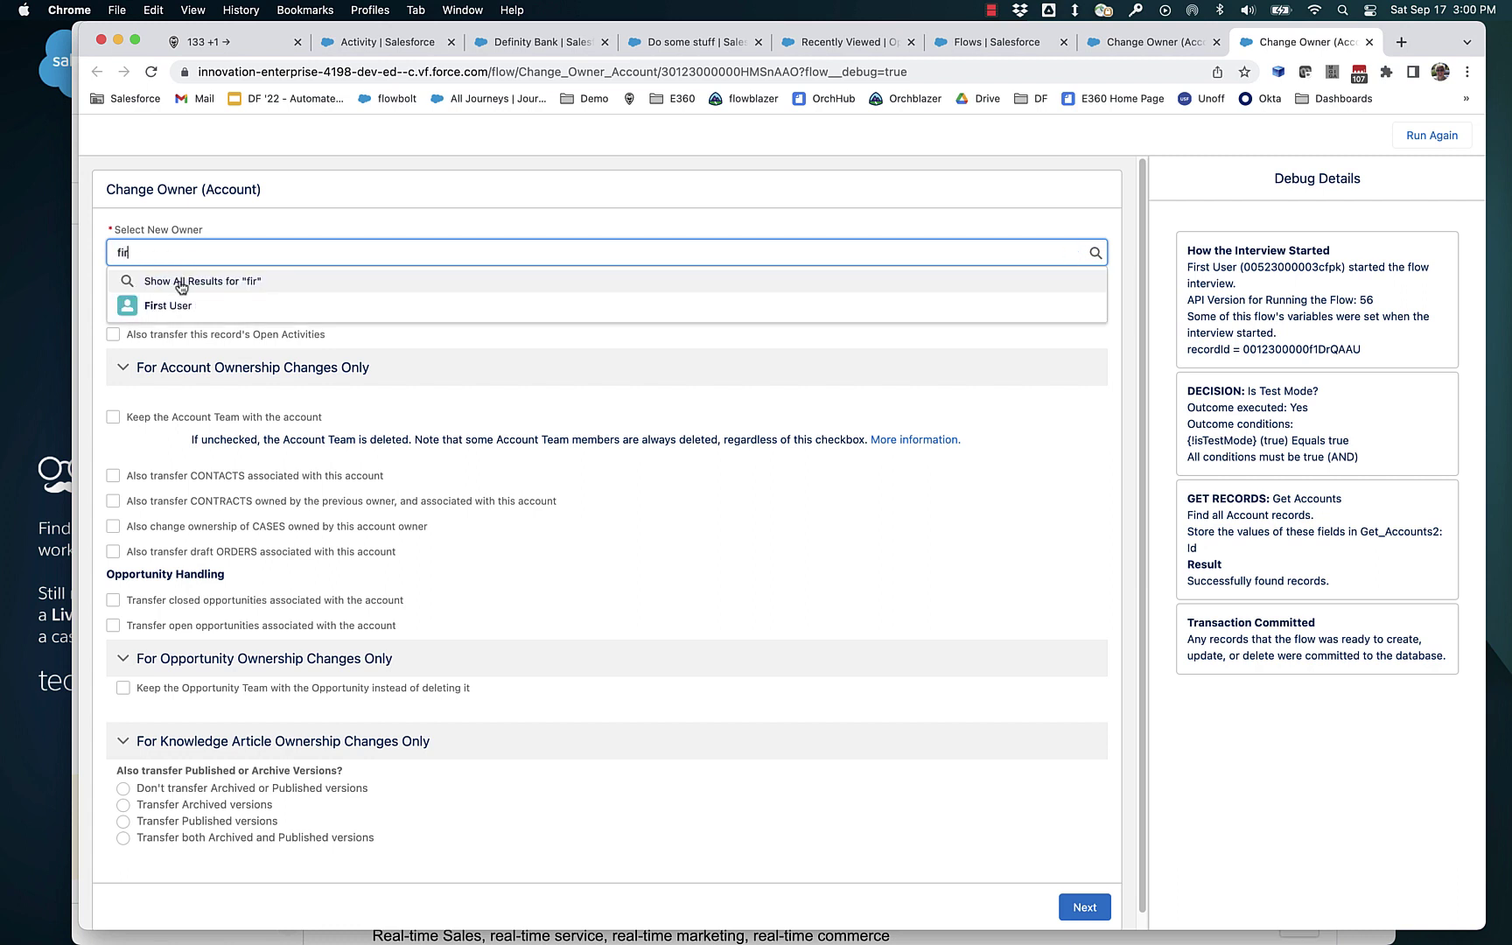
click(200, 302)
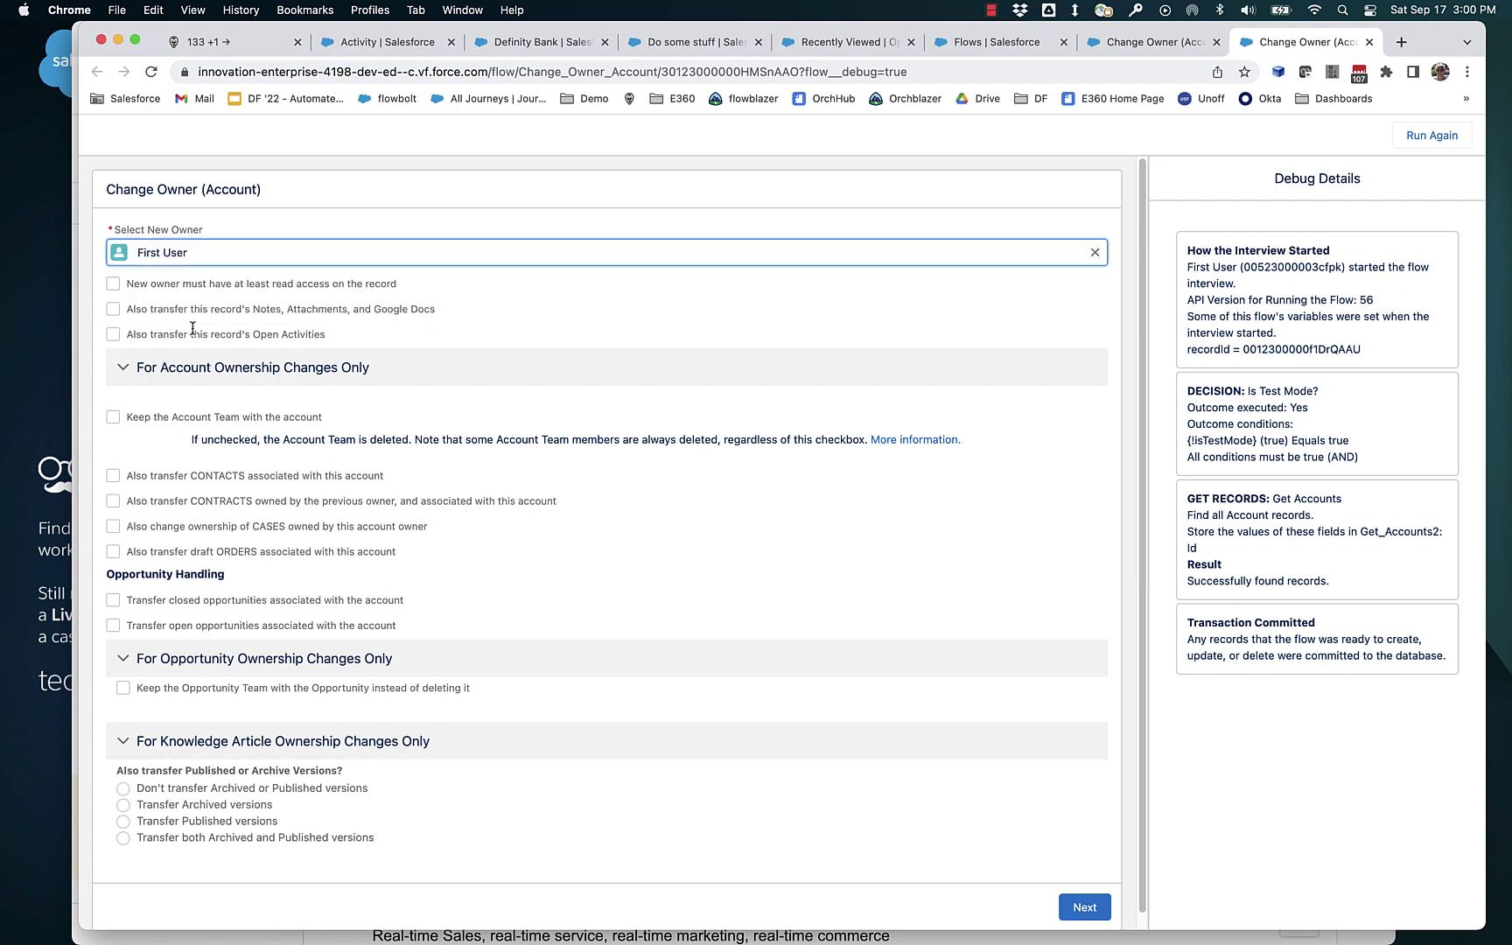
click(1080, 902)
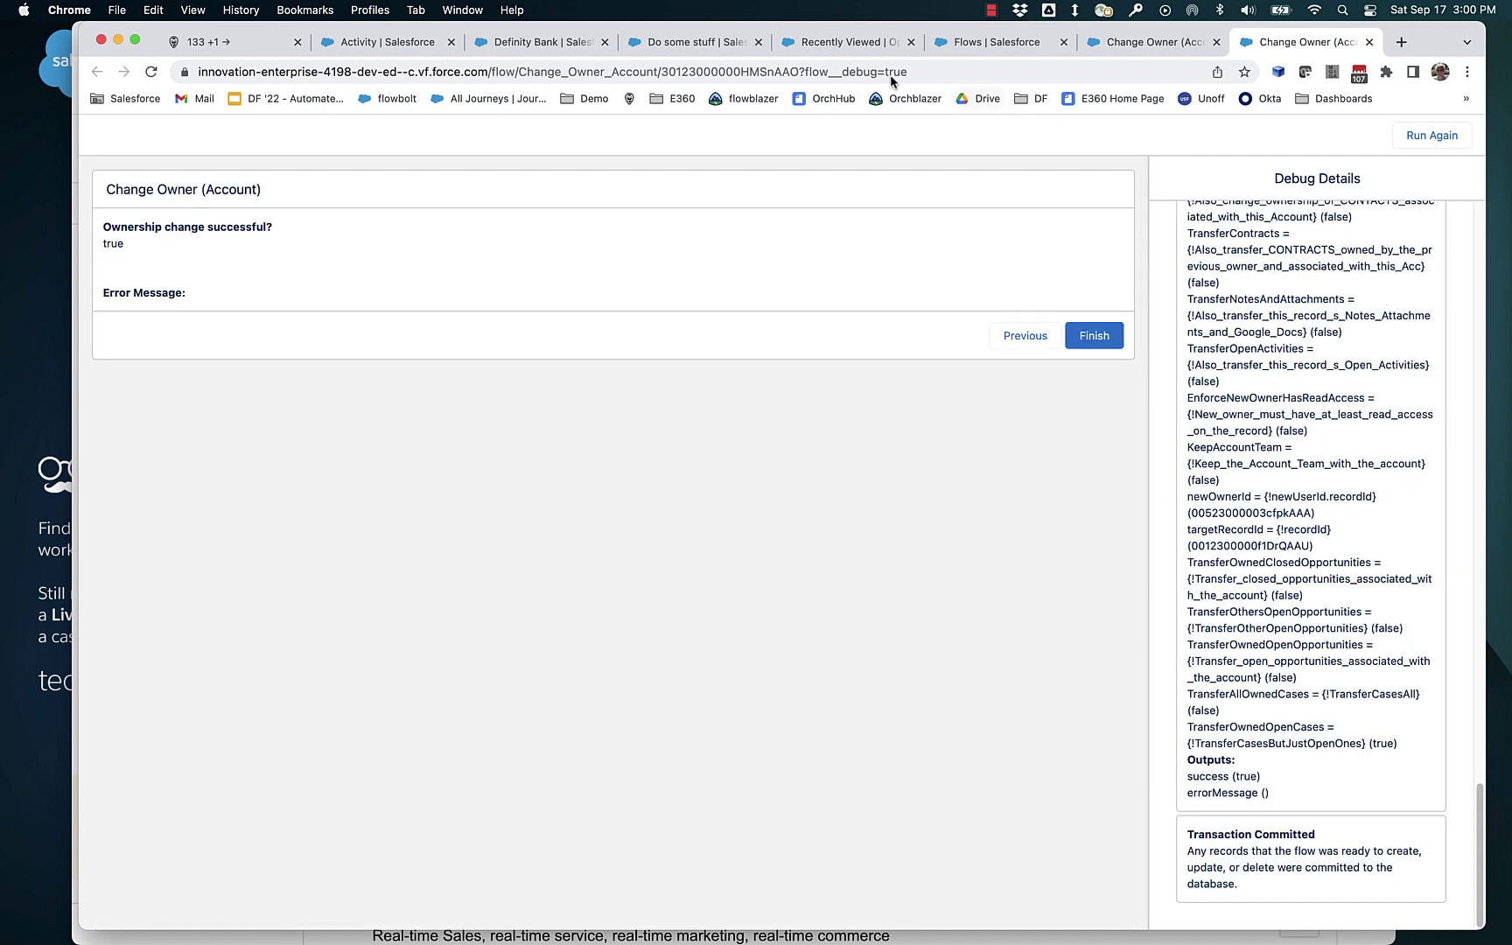
Refresh Definity Bank and the "Do some stuff" task to check the account owner and task assignee after the transfer without open activities
click(538, 42)
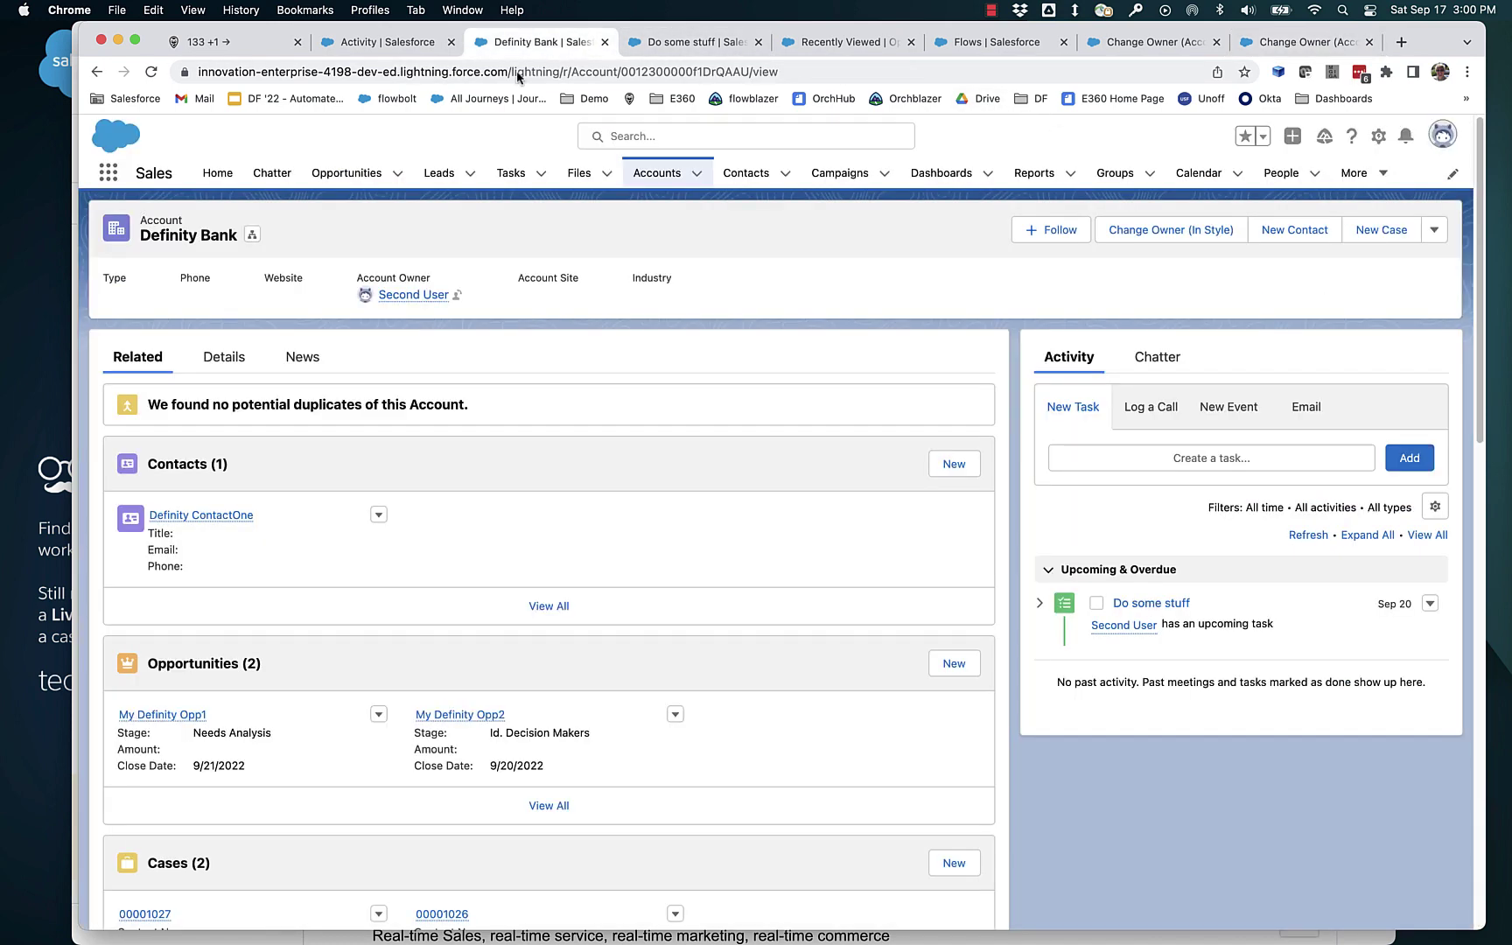
click(152, 73)
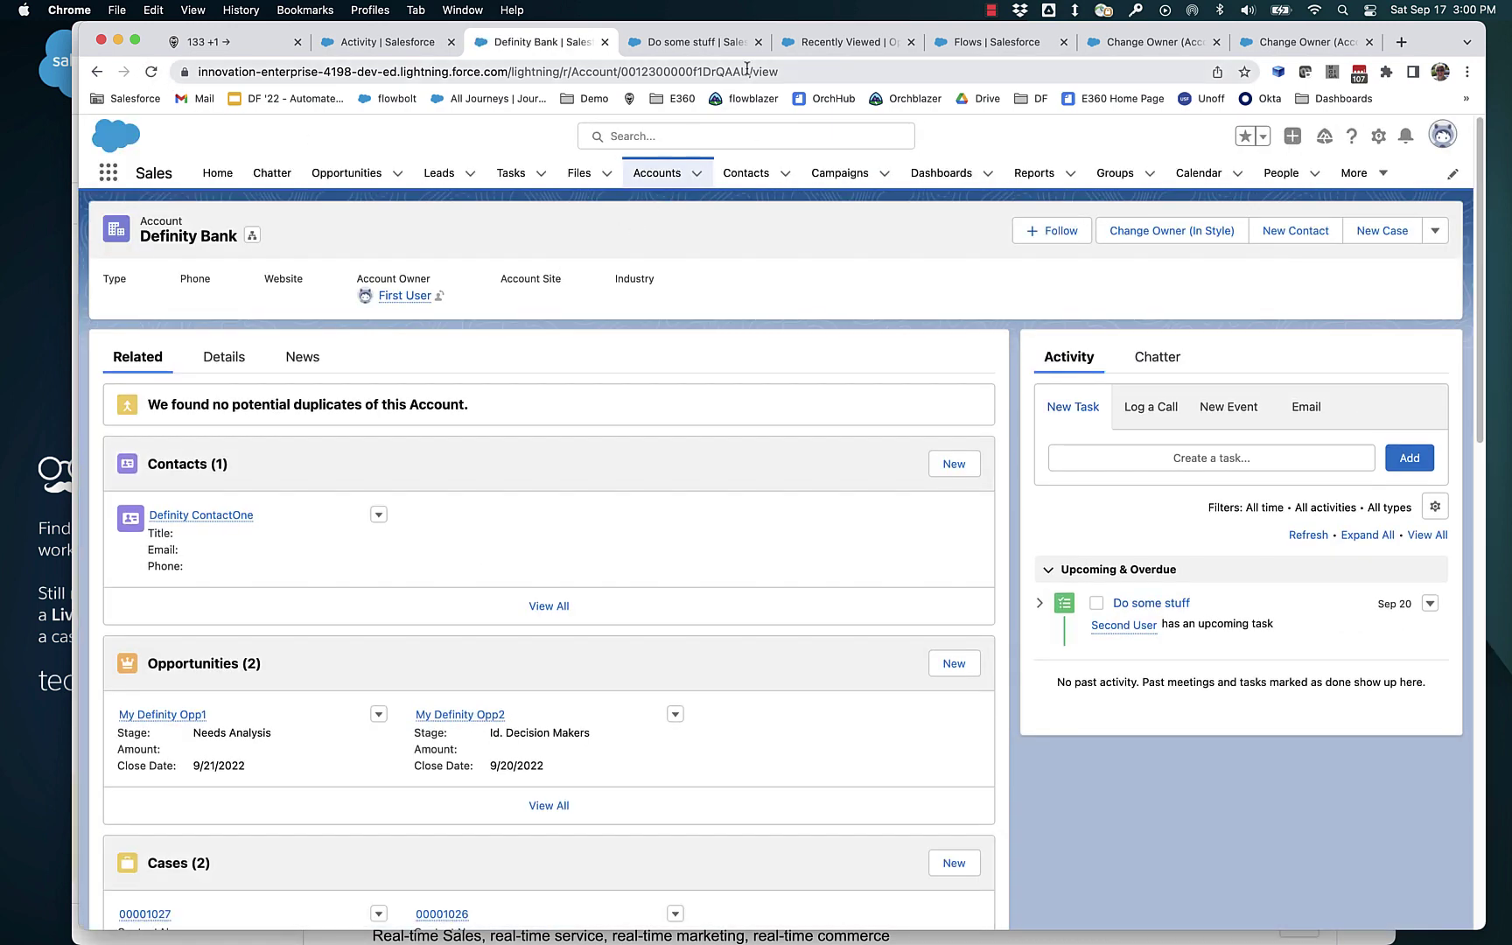
click(702, 42)
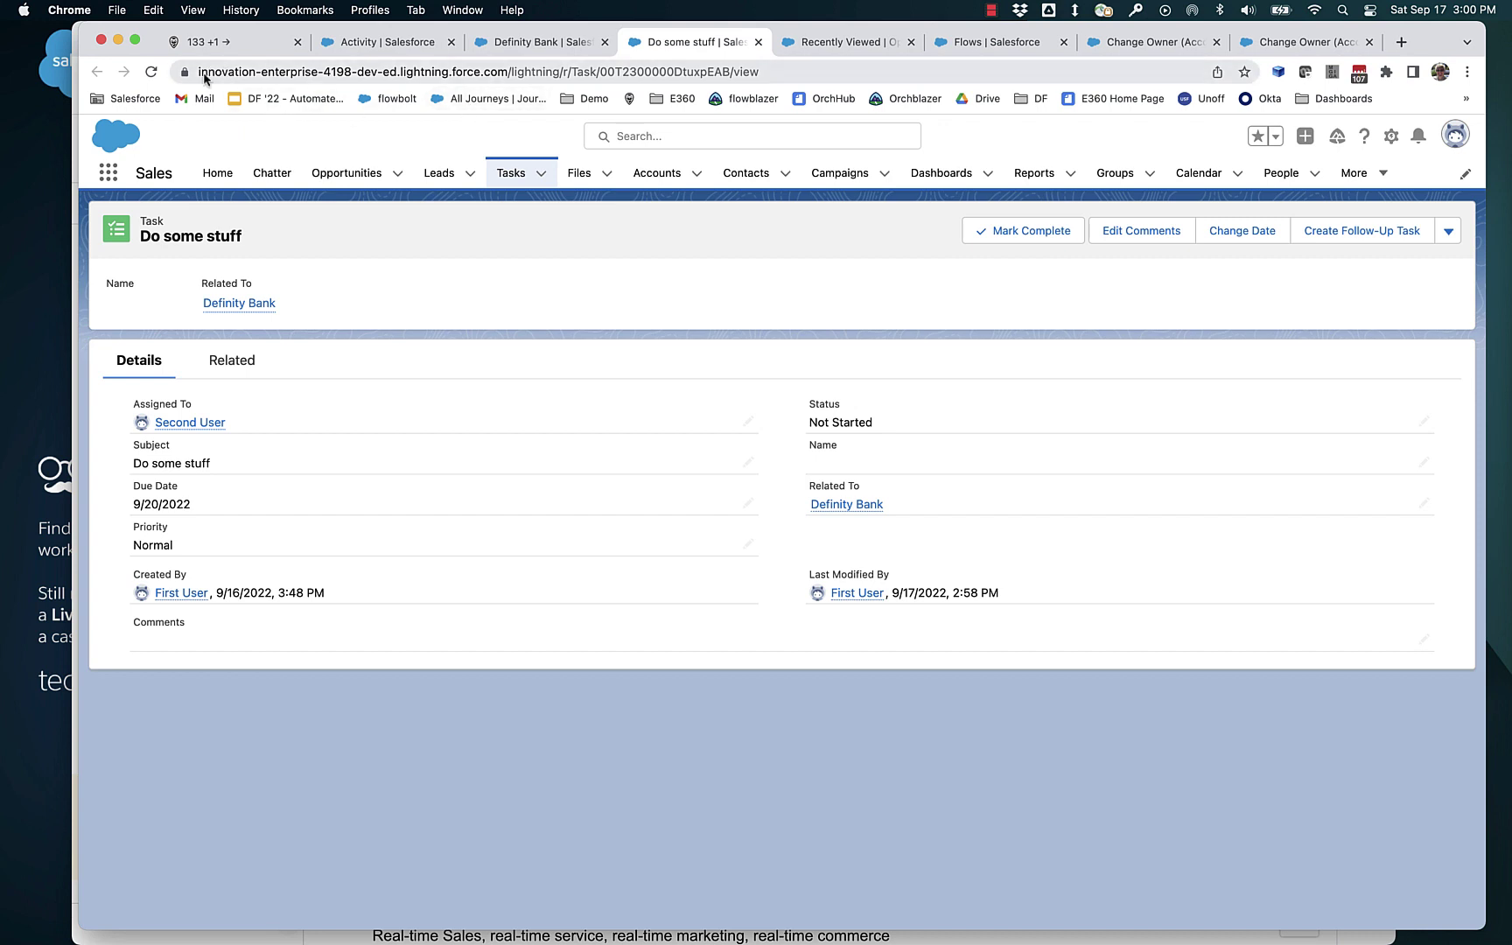
click(151, 72)
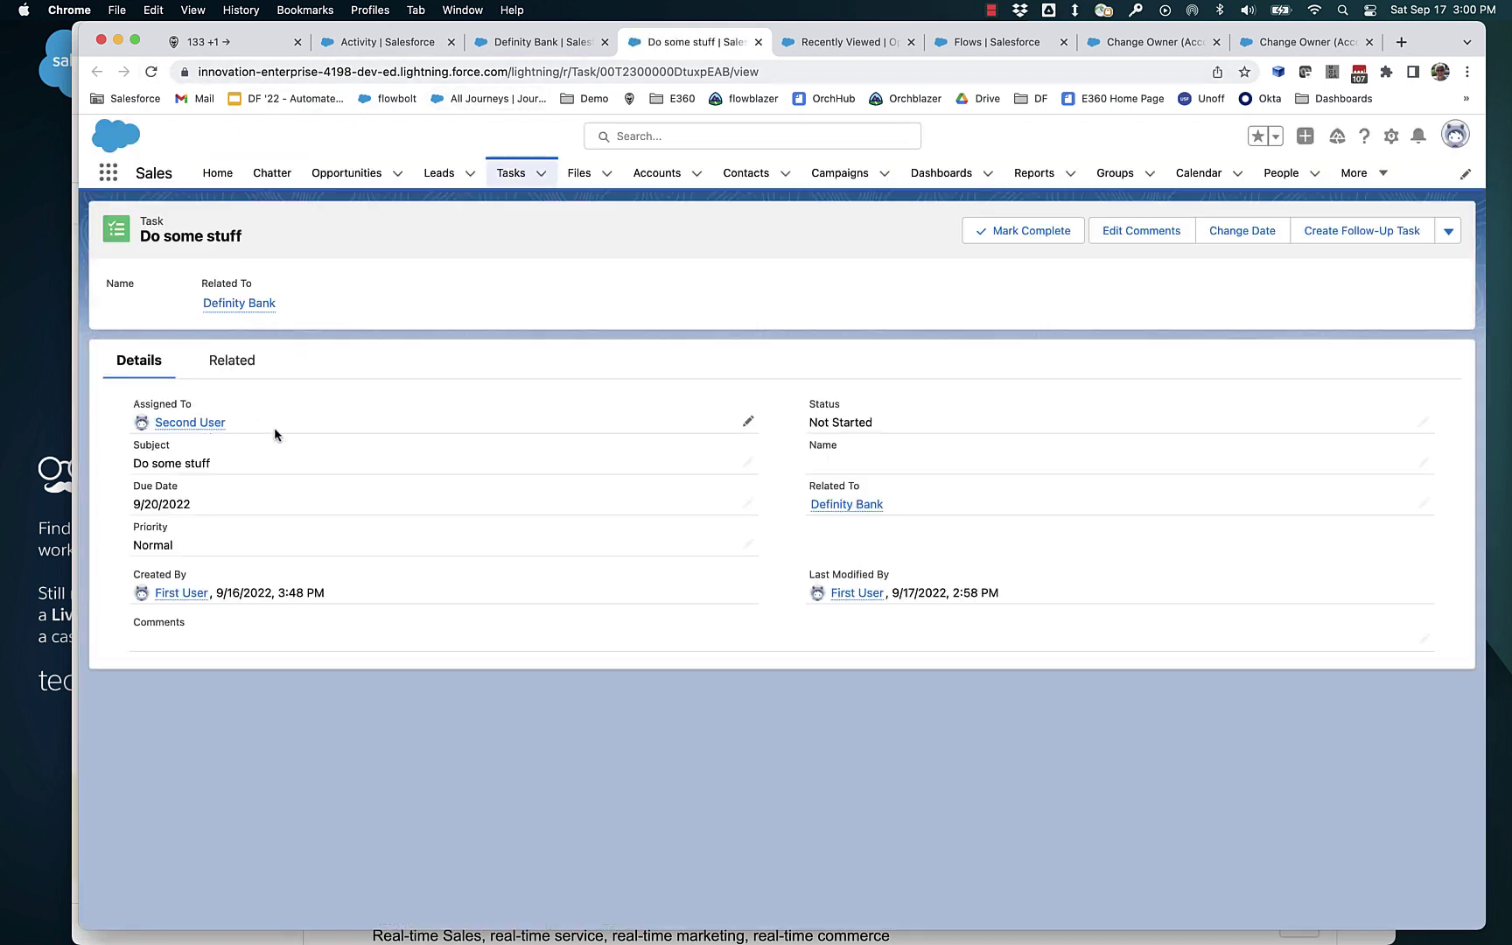
click(991, 10)
click(1039, 38)
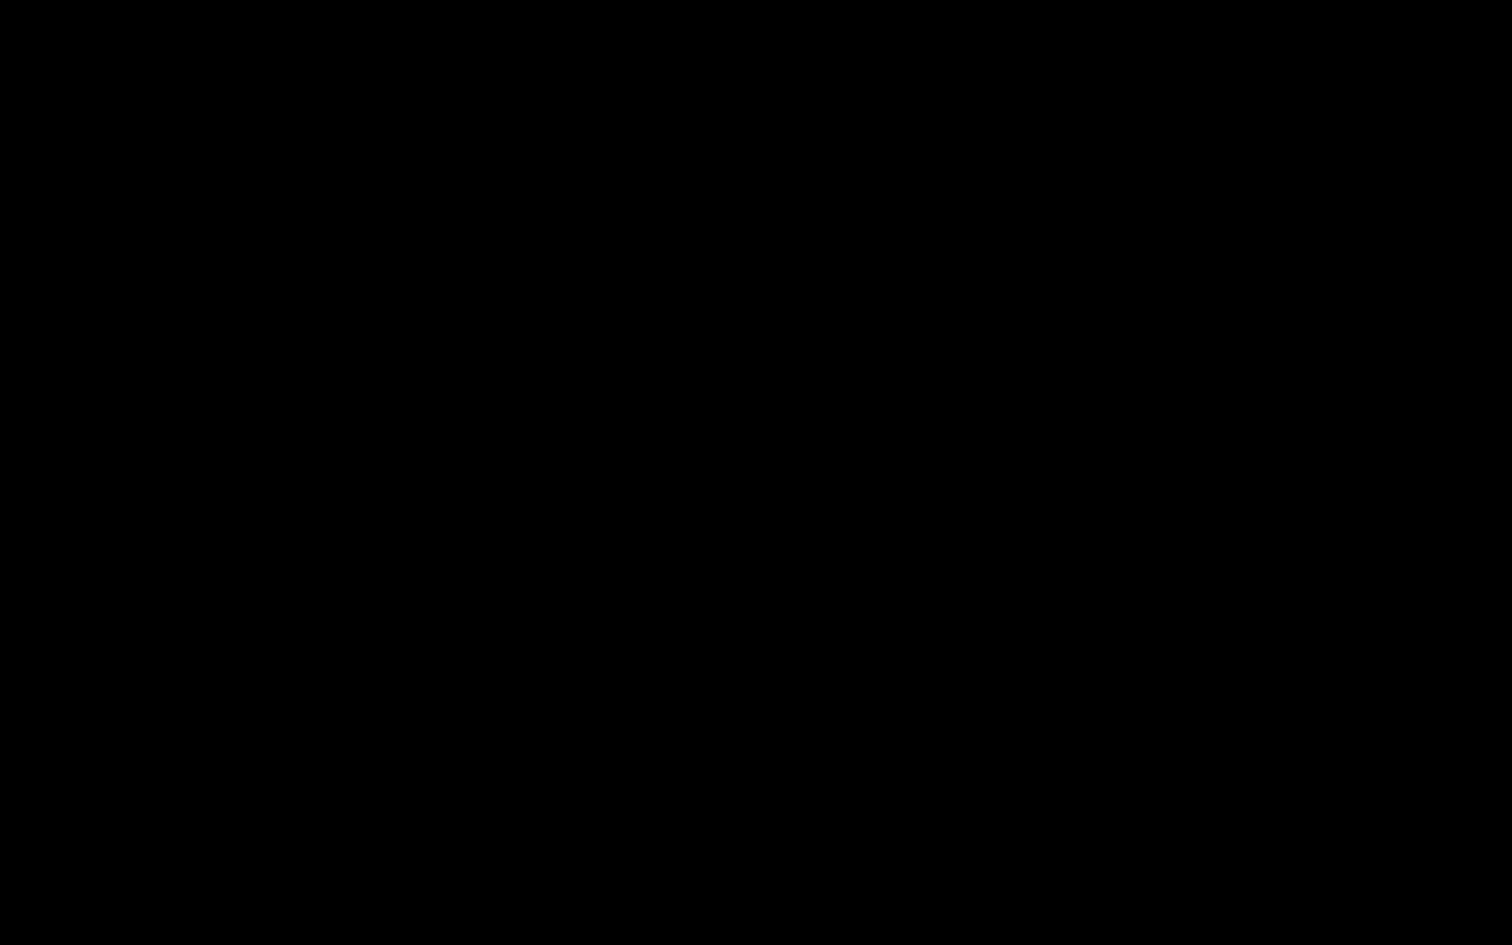